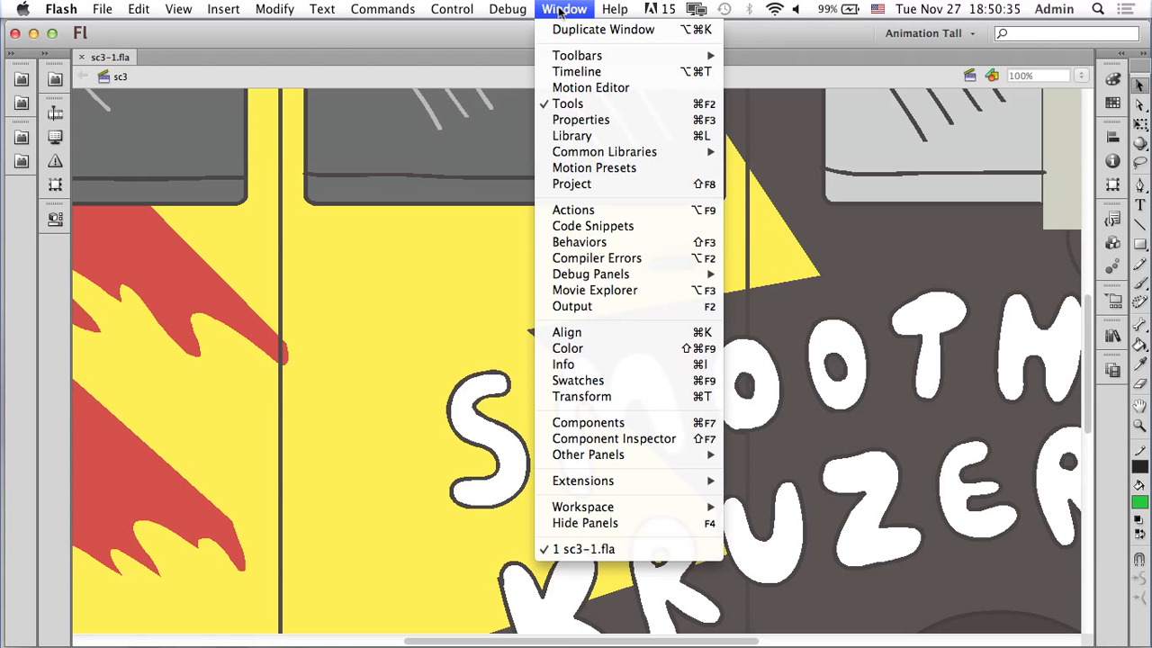
# Switch the workspace layout to Animation Wide.
pyautogui.click(564, 9)
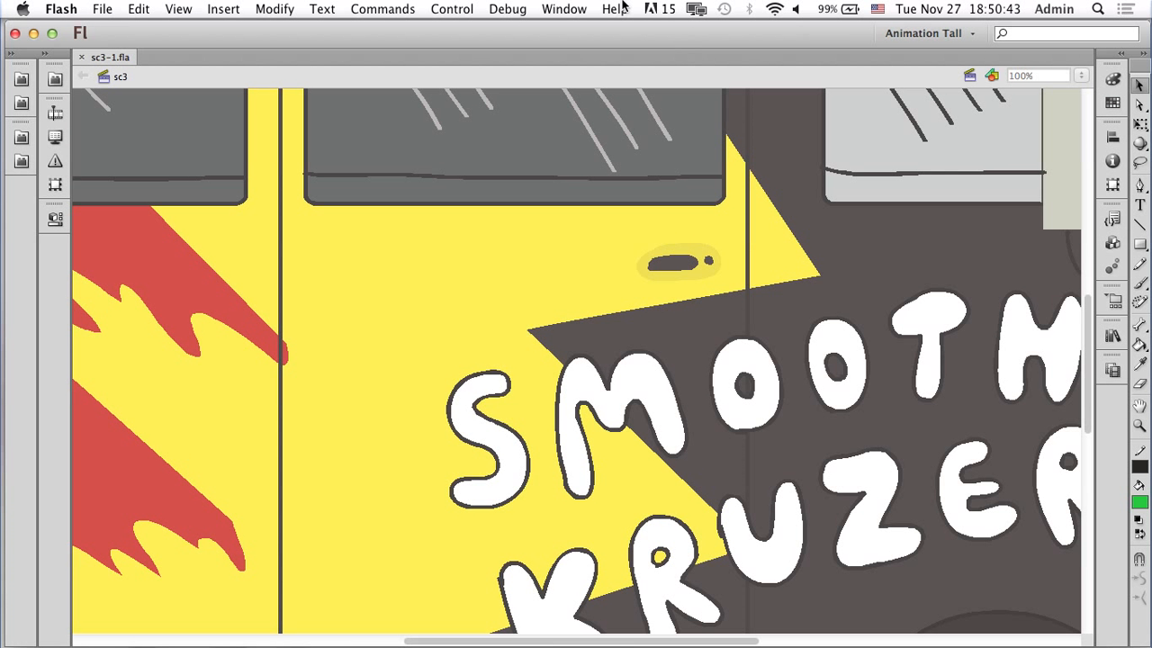
pyautogui.click(580, 9)
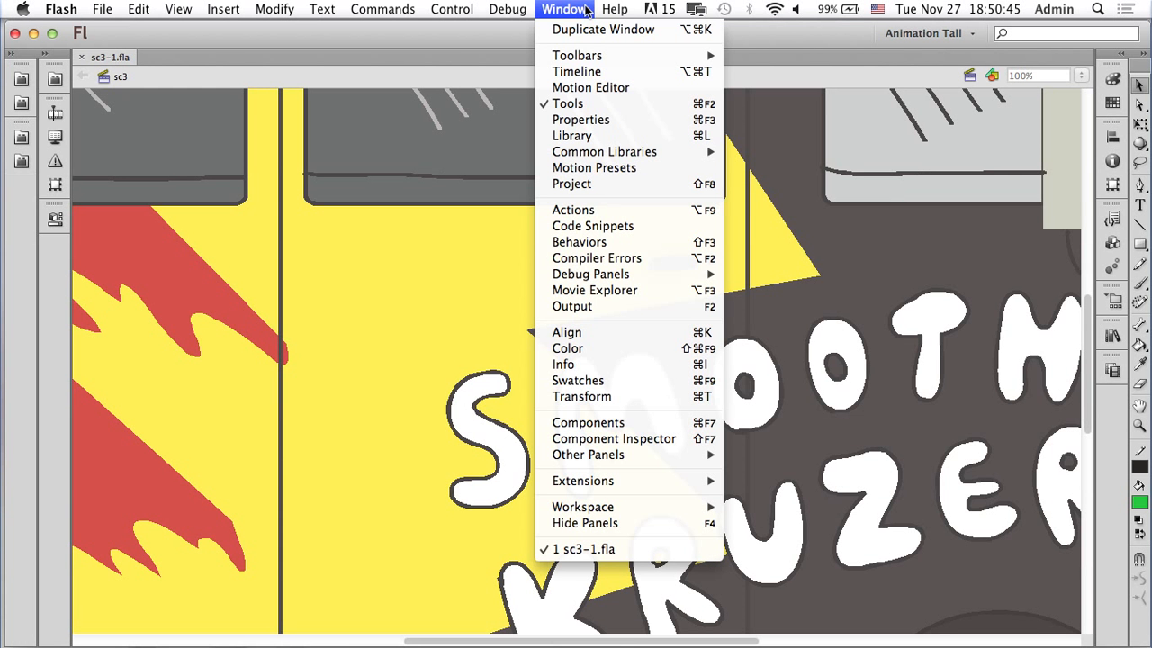
pyautogui.moveTo(617, 513)
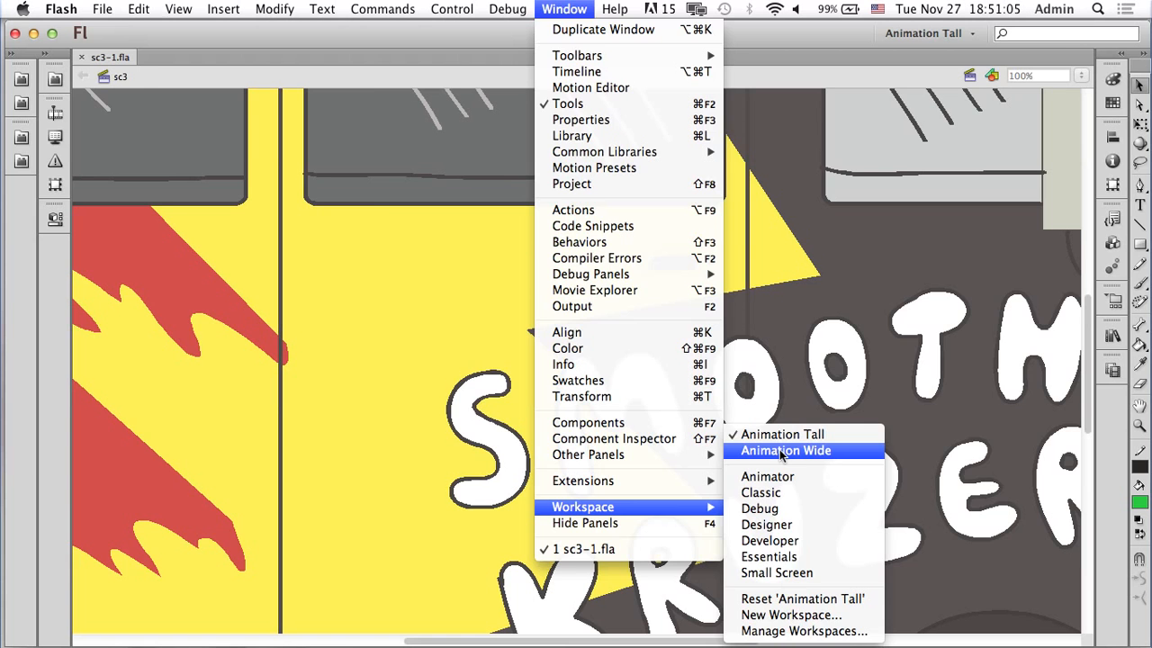
pyautogui.click(781, 452)
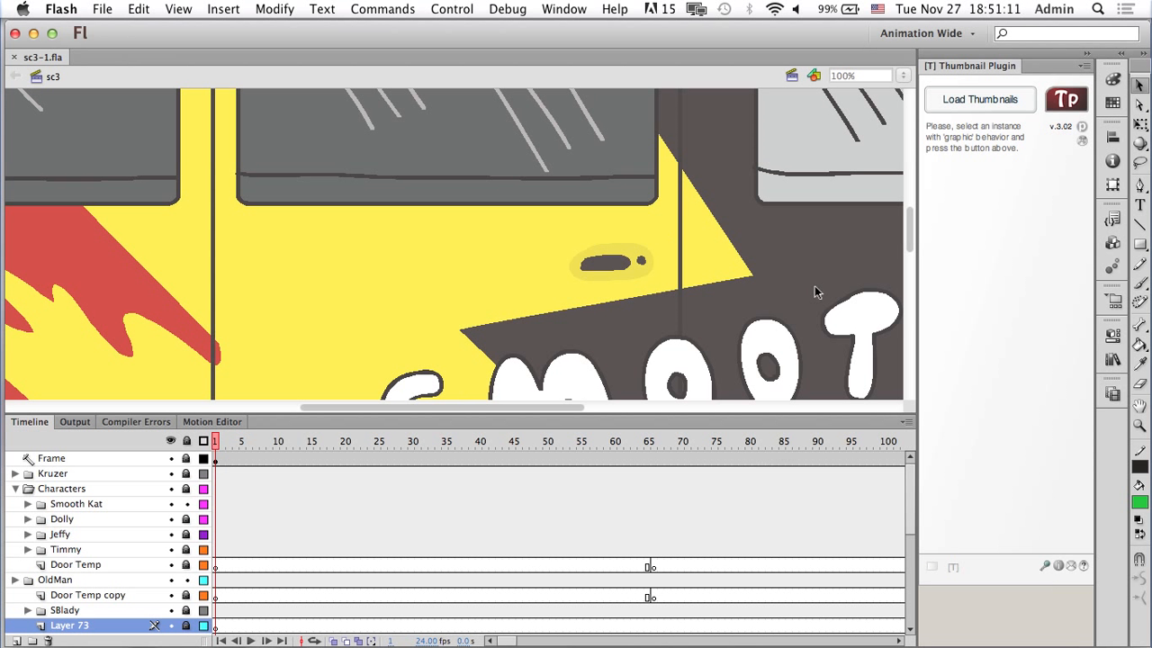
# Show the whole van scene at 25% zoom and scrub the timeline from the first frame to frame 72.
pyautogui.hscroll(3, 505, 260)
pyautogui.scroll(1, 506, 260)
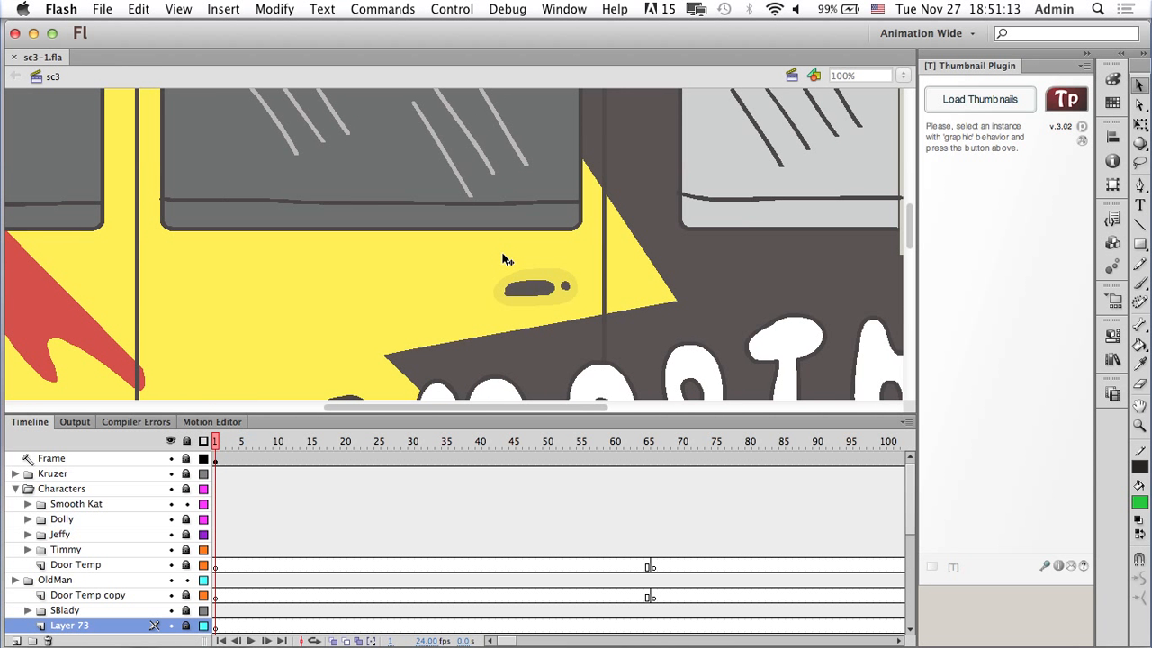
pyautogui.press('super+minus')
pyautogui.press('super+minus')
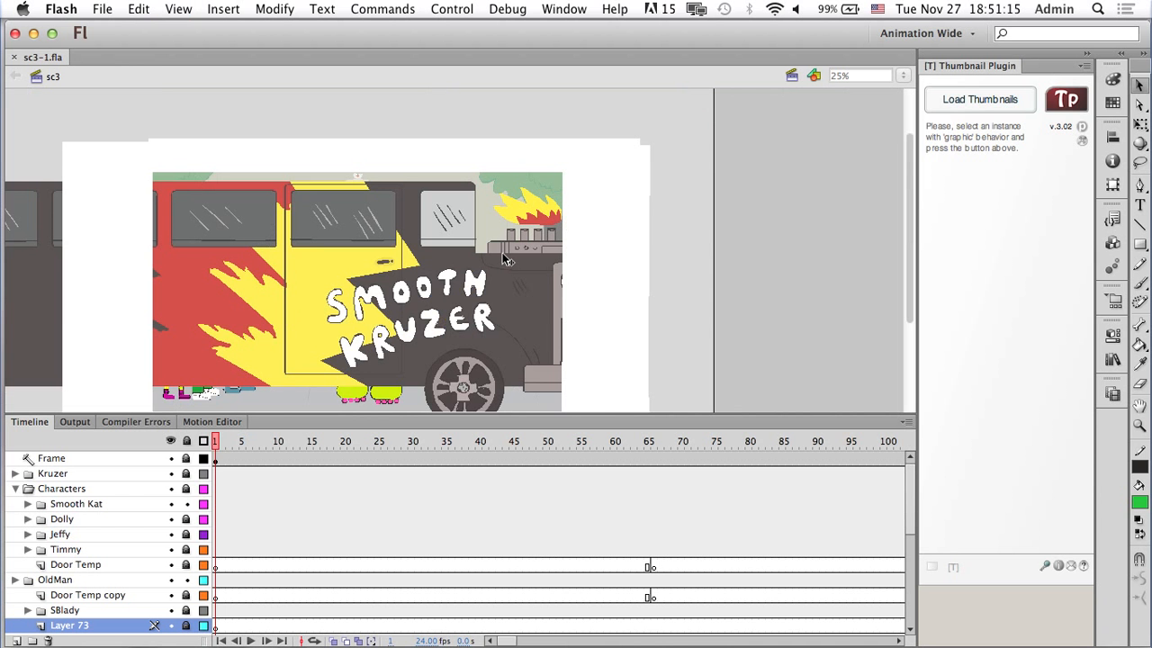
pyautogui.scroll(-3, 366, 306)
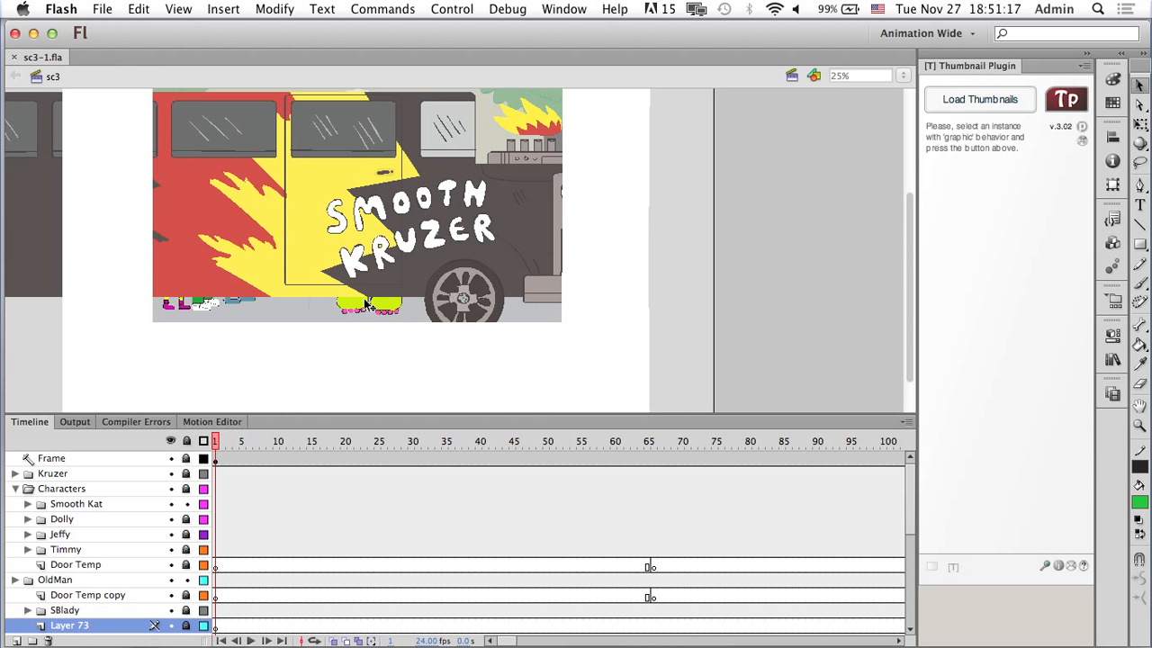
pyautogui.scroll(-5, 338, 580)
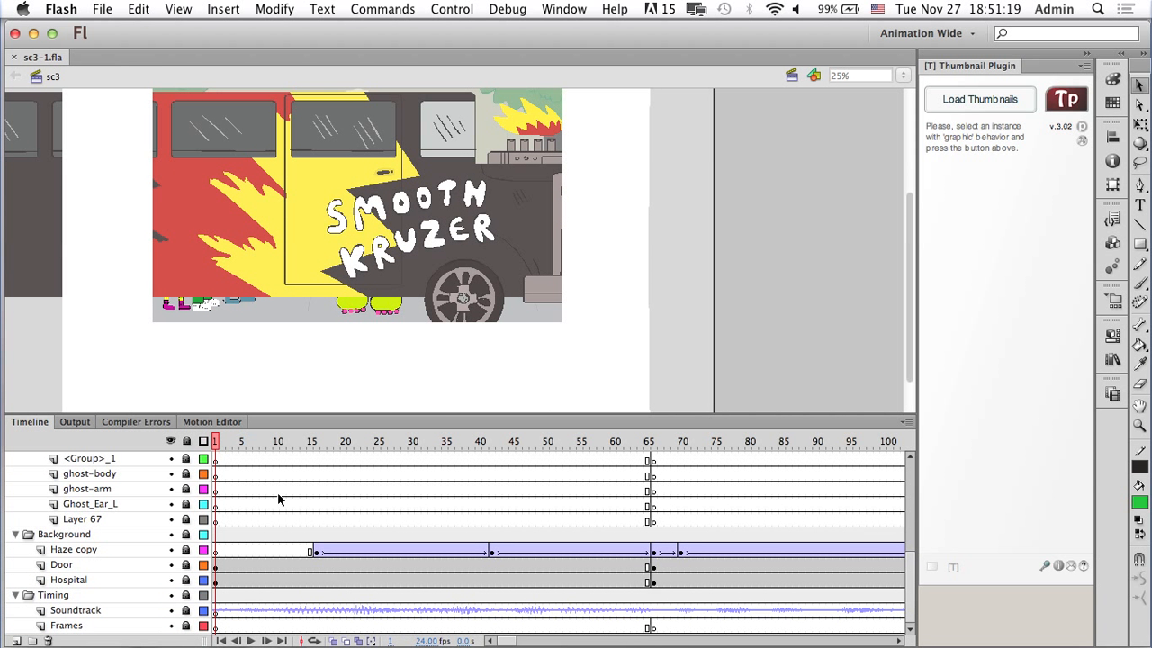
pyautogui.click(229, 441)
pyautogui.moveTo(324, 447); pyautogui.dragTo(652, 441)
pyautogui.moveTo(727, 441); pyautogui.dragTo(488, 403)
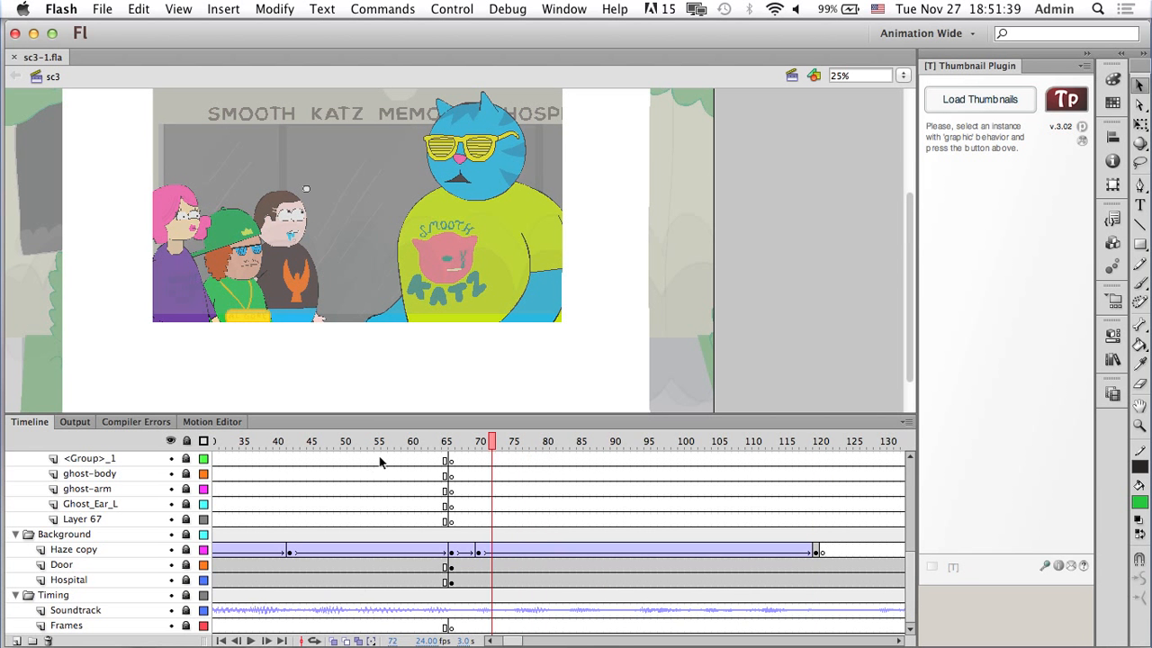
# Enlarge the timeline to nearly full height and collapse the Characters, Background and Timing layer folders.
pyautogui.moveTo(371, 416); pyautogui.dragTo(346, 93)
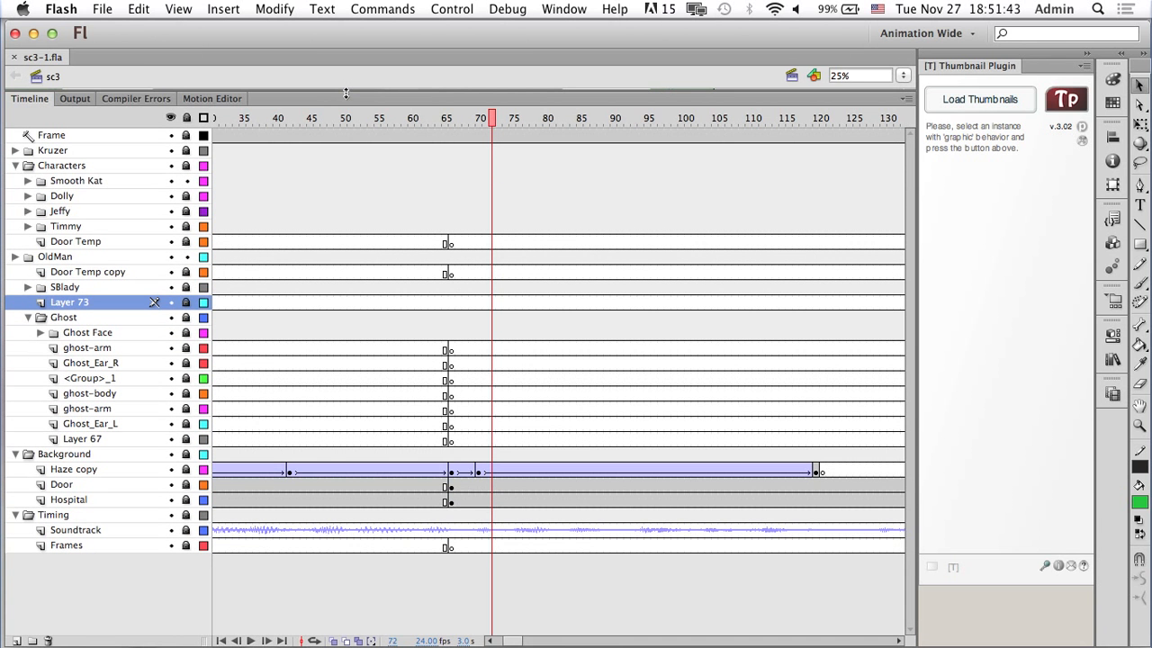
pyautogui.click(15, 167)
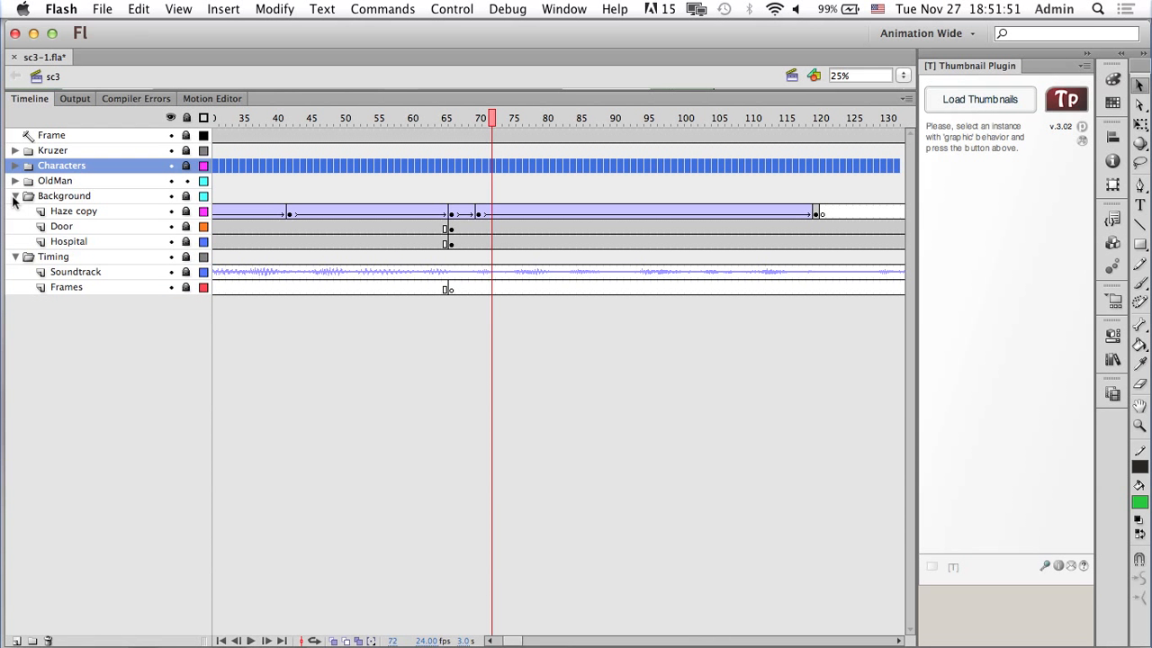
pyautogui.click(15, 197)
pyautogui.click(15, 212)
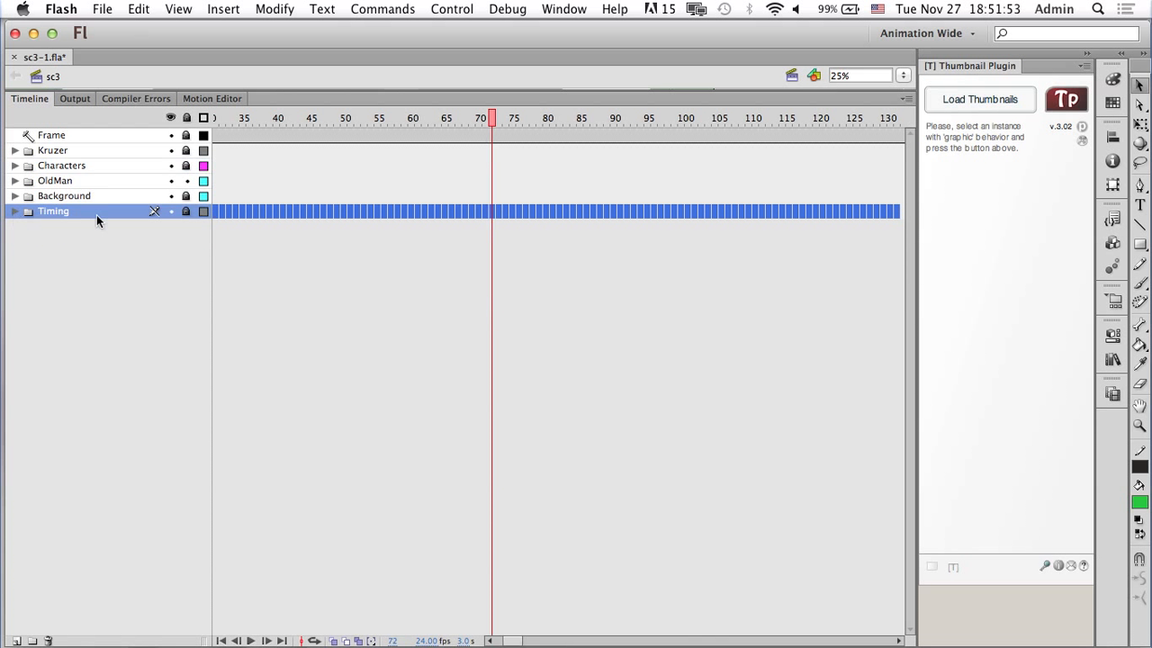
pyautogui.click(96, 294)
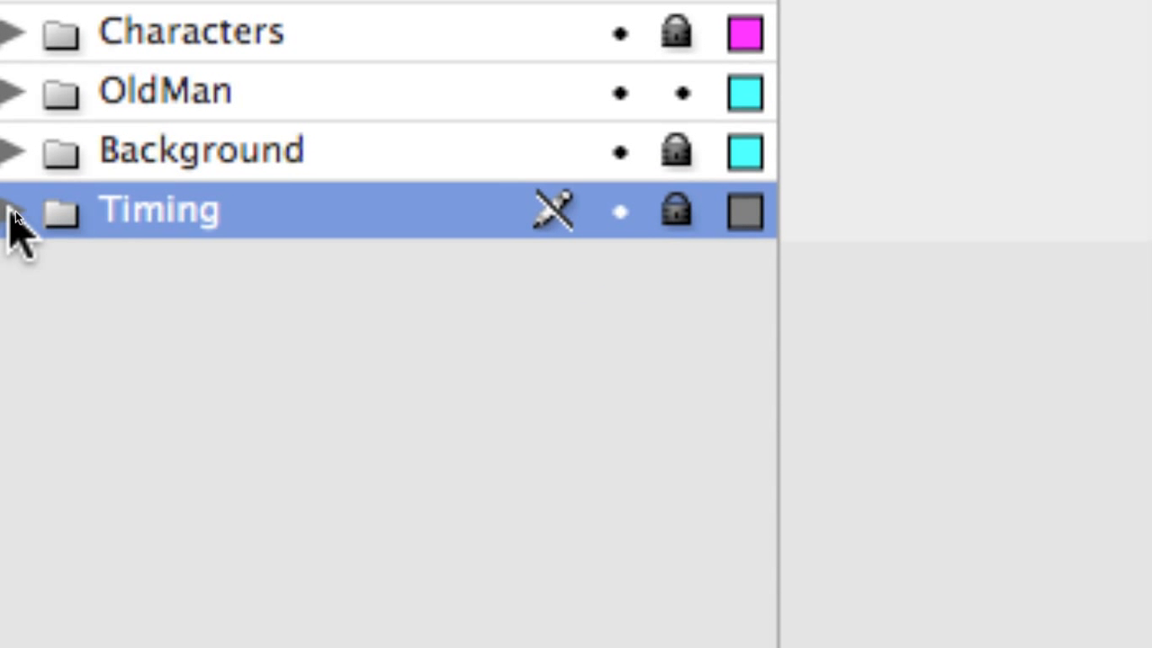
# Expand the Timing folder, examine its Soundtrack waveform and Frames keyframes by scrubbing along the timeline, and collapse the folder again.
pyautogui.click(61, 186)
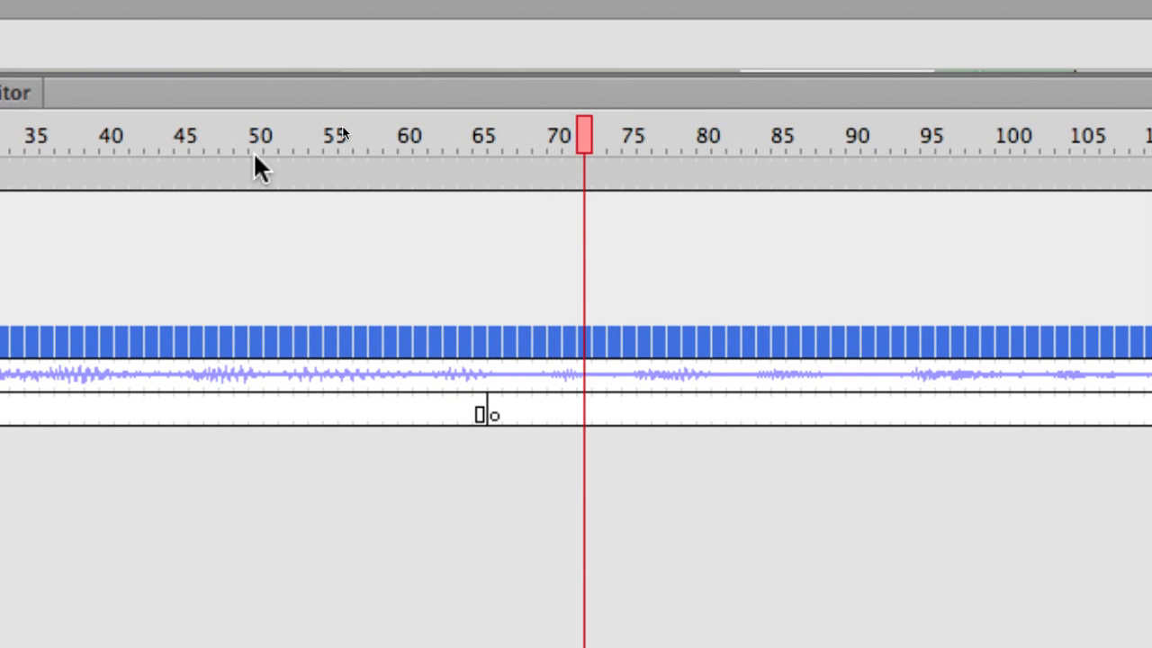
pyautogui.click(255, 164)
pyautogui.moveTo(264, 162); pyautogui.dragTo(465, 126)
pyautogui.moveTo(330, 153)
pyautogui.mouseDown()
pyautogui.moveTo(39, 147)
pyautogui.moveTo(333, 144)
pyautogui.mouseUp()
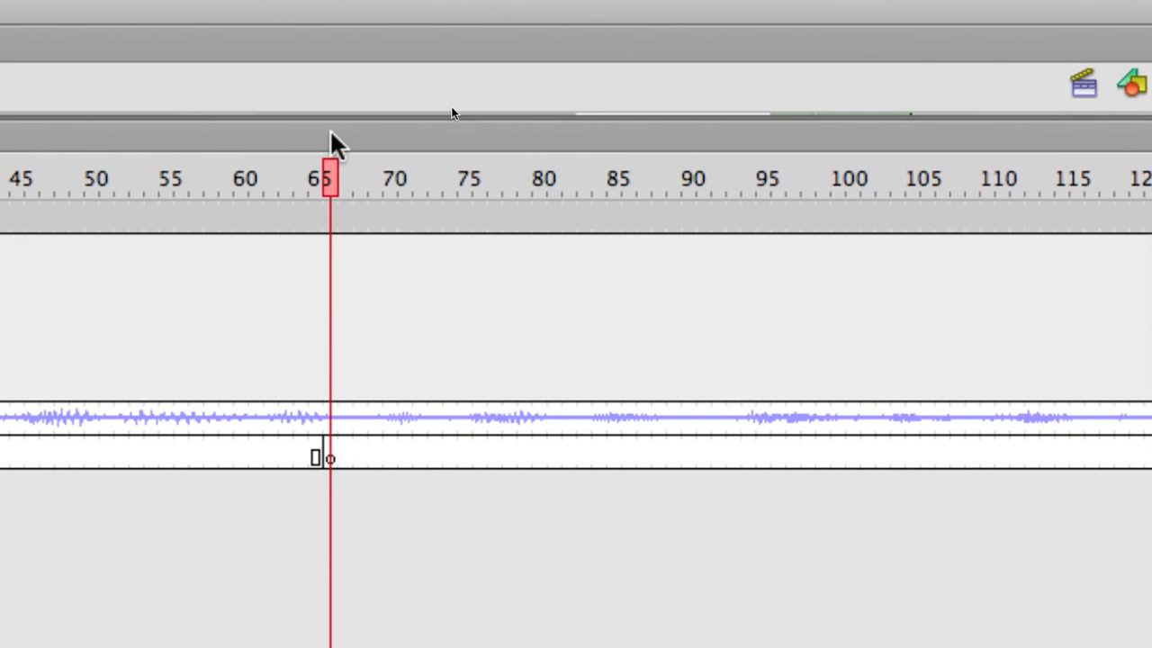
pyautogui.moveTo(331, 167); pyautogui.dragTo(486, 165)
pyautogui.hscroll(-6, 503, 370)
pyautogui.hscroll(2, 503, 370)
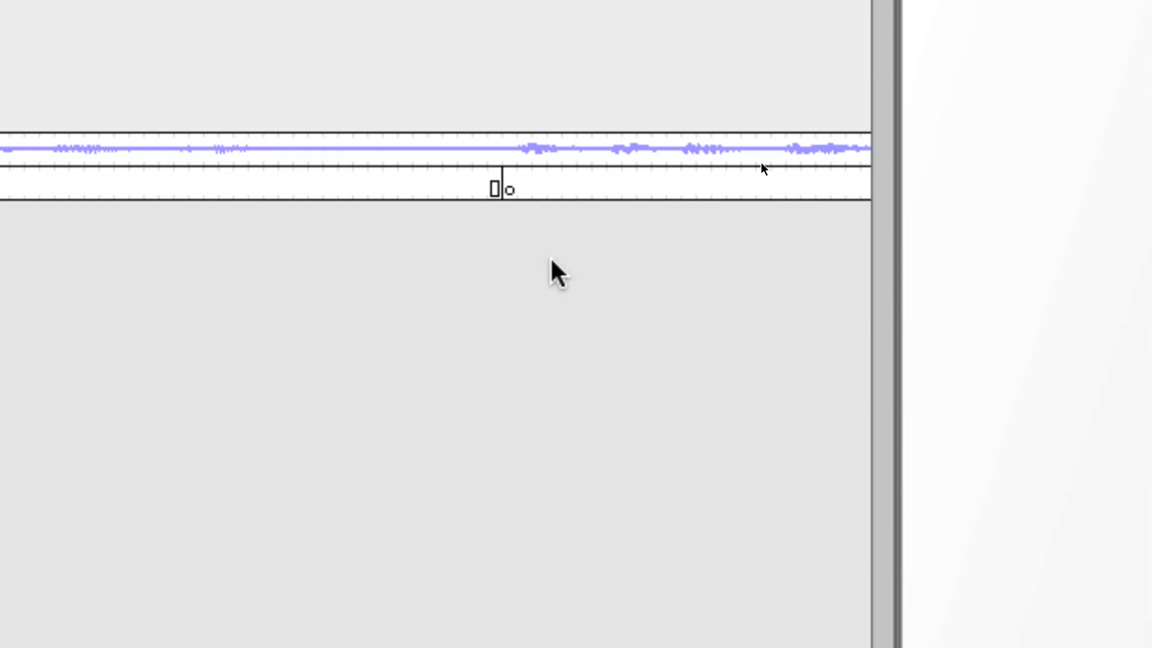
pyautogui.hscroll(5, 629, 104)
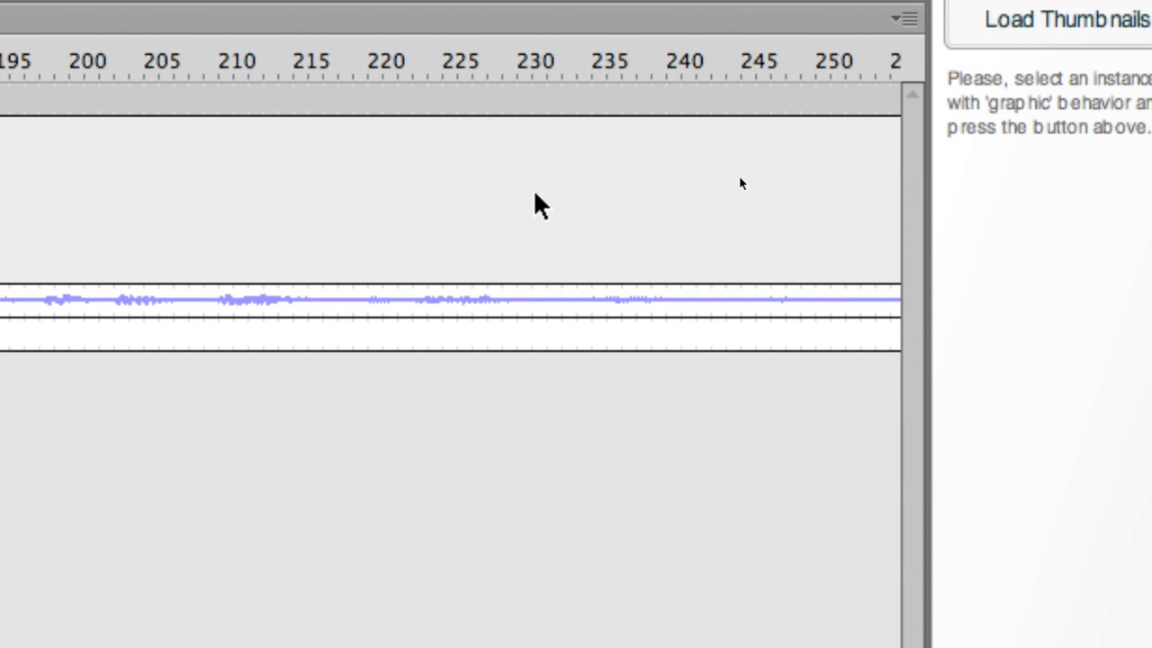
pyautogui.hscroll(8, 535, 194)
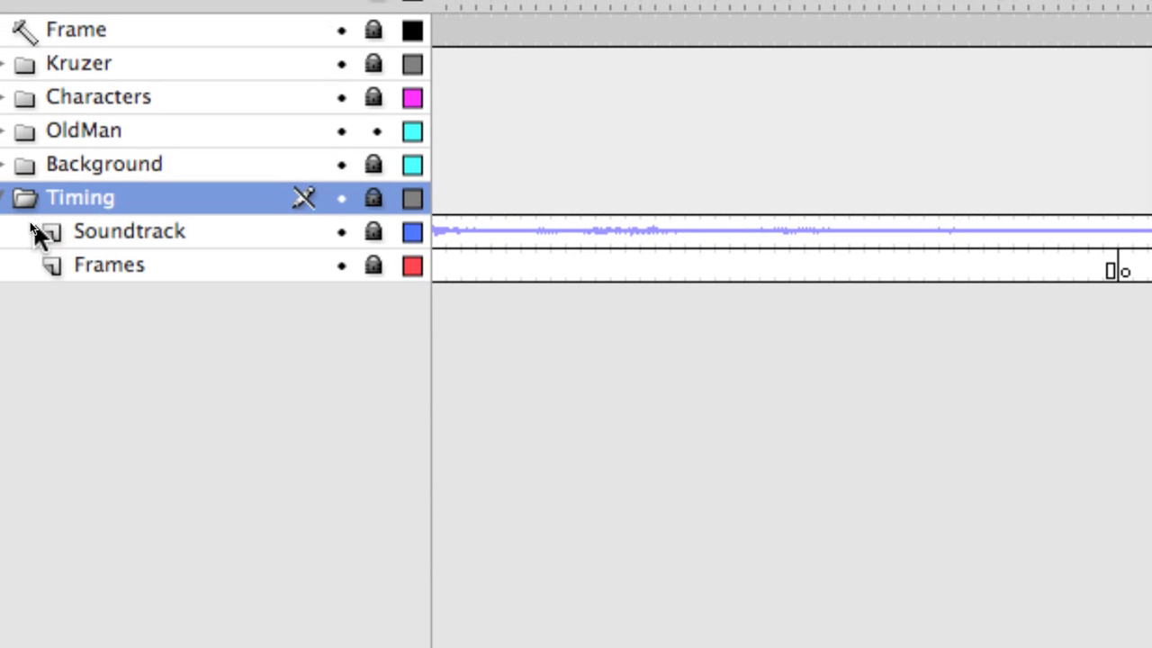
pyautogui.click(2, 199)
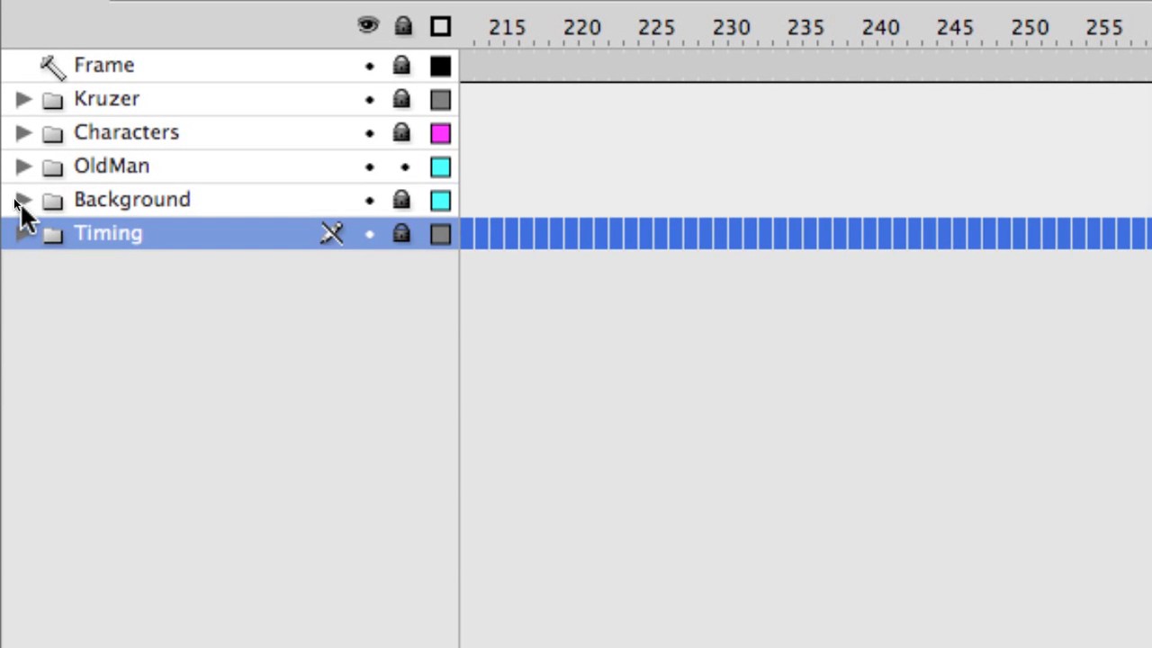
# Expand the Background folder and select its Hospital, Door and Haze copy layers one after another.
pyautogui.click(20, 200)
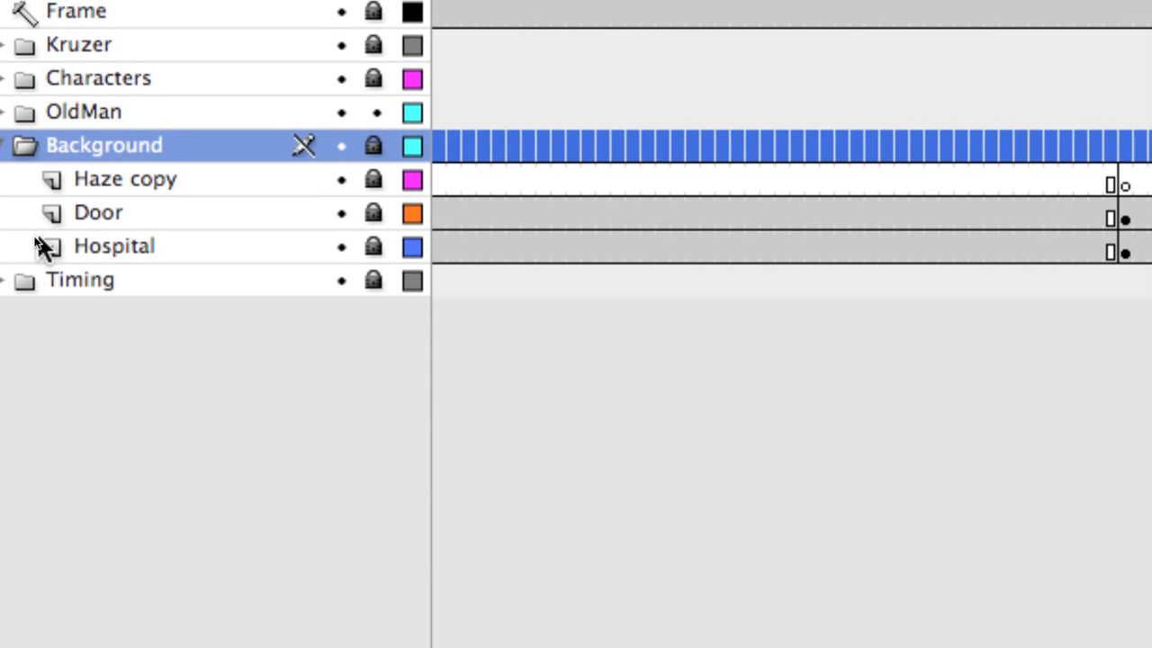
pyautogui.click(37, 238)
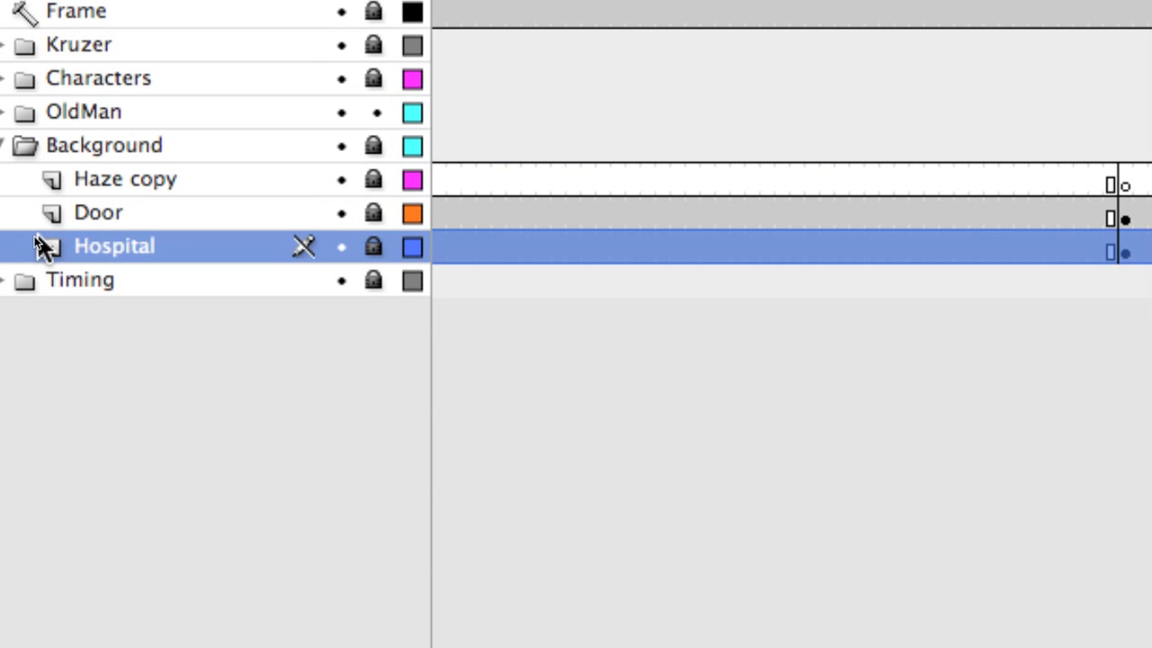
pyautogui.click(46, 215)
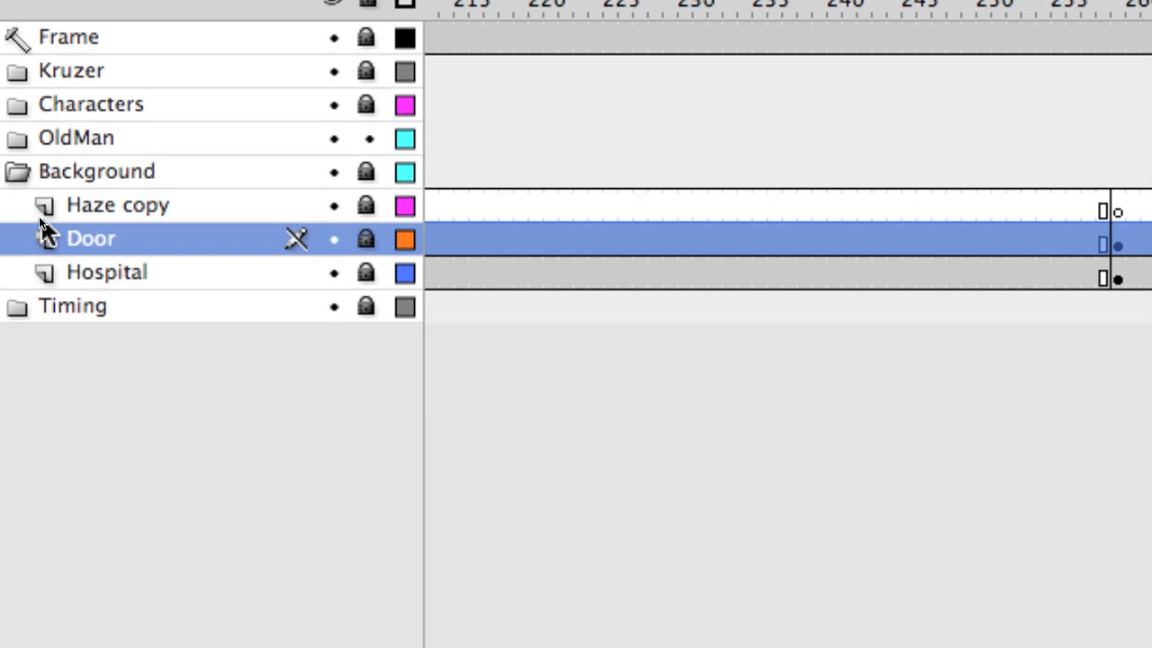
pyautogui.click(38, 215)
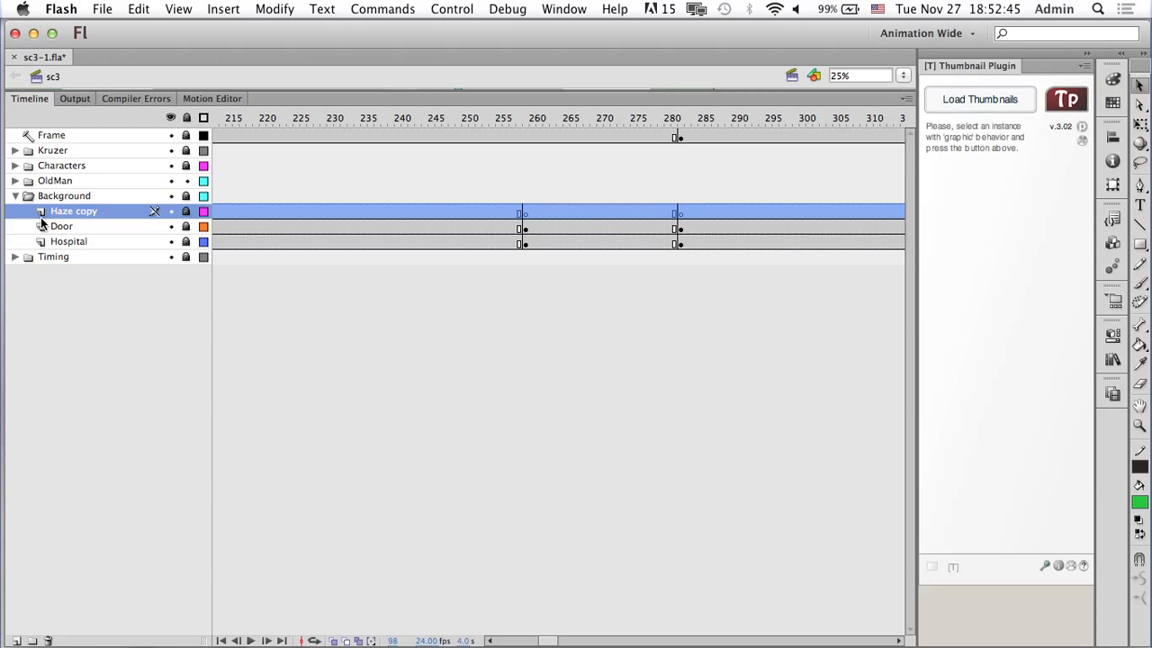
# Reduce the timeline's height to reveal the stage and scrub the scene from its beginning to frame 44.
pyautogui.moveTo(213, 88); pyautogui.dragTo(213, 385)
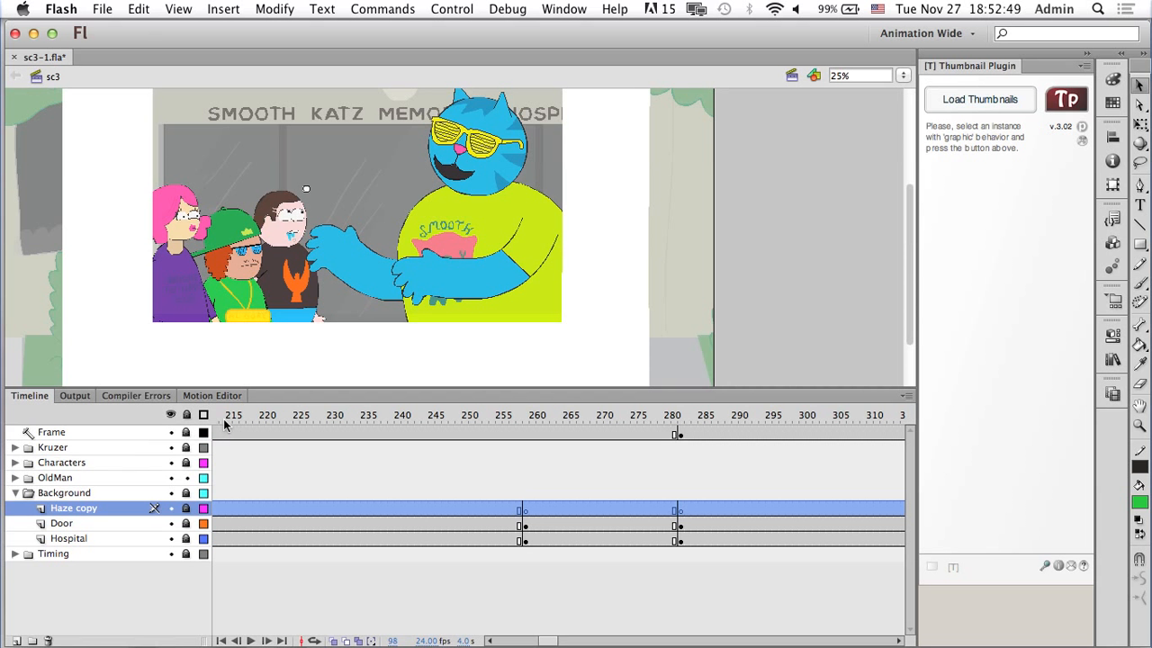
pyautogui.click(226, 425)
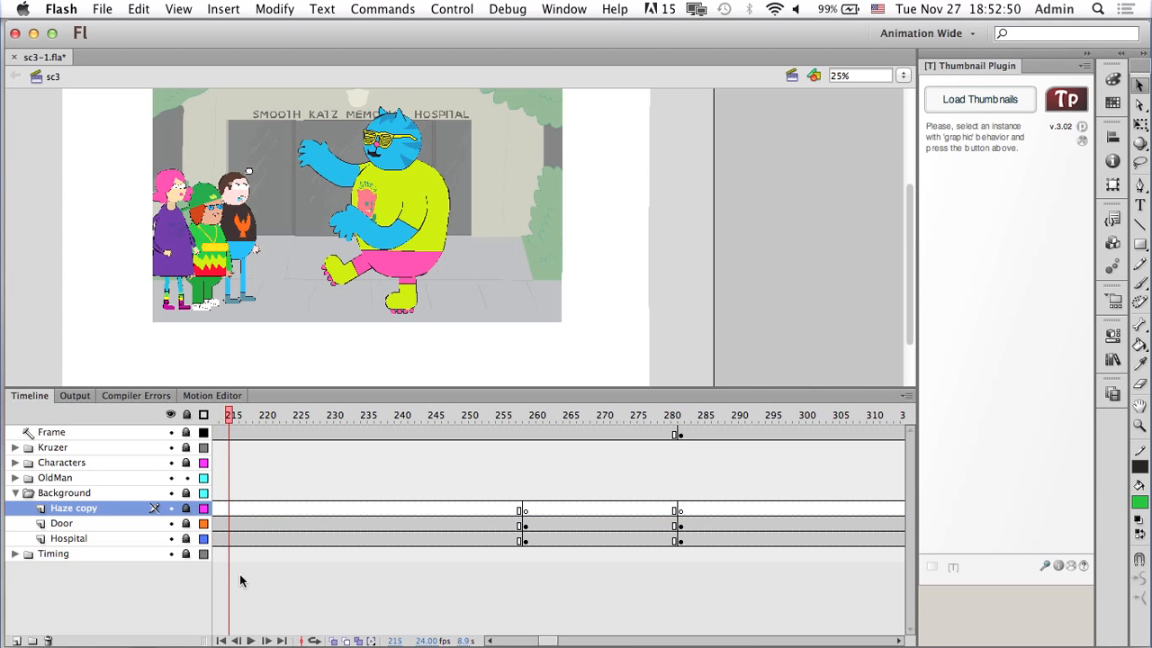
pyautogui.click(222, 640)
pyautogui.moveTo(228, 416); pyautogui.dragTo(505, 429)
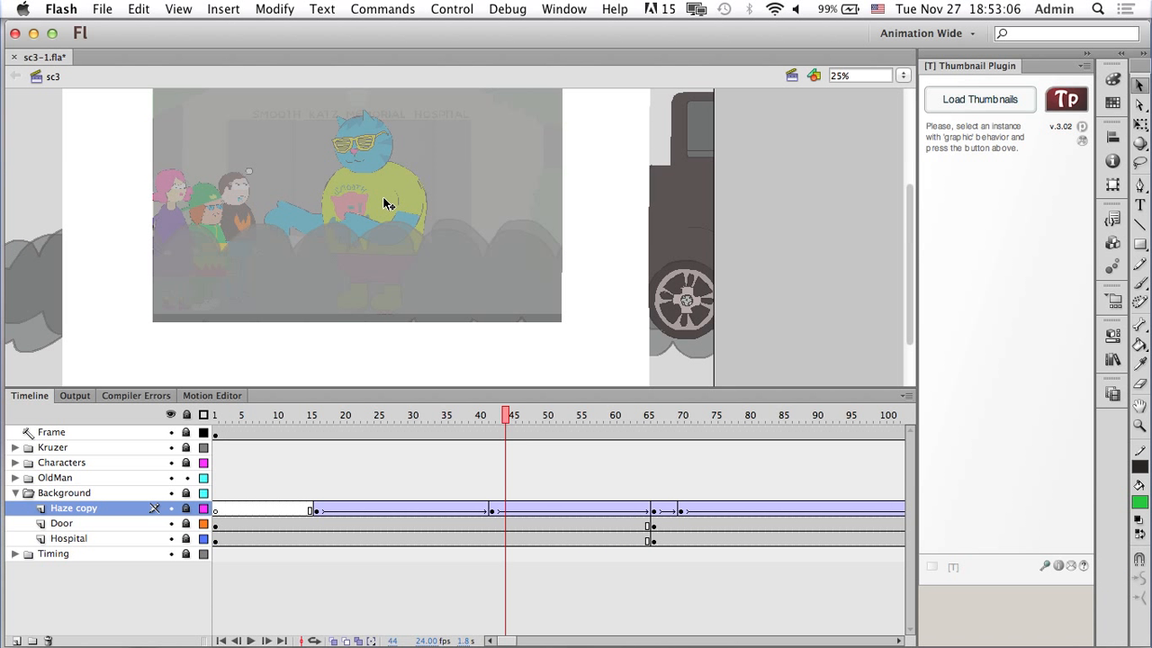
# Hide and show again the Haze copy layer, do the same for Door and Hospital at frame 86, and collapse the Background folder.
pyautogui.click(173, 509)
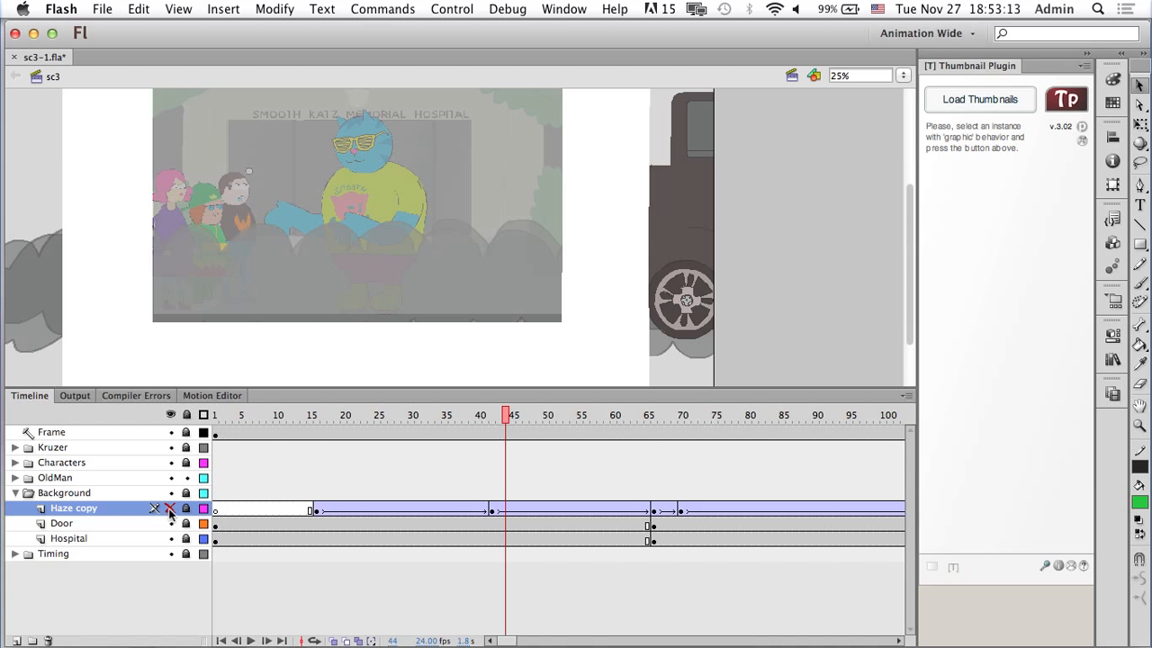
pyautogui.click(171, 509)
pyautogui.moveTo(526, 414); pyautogui.dragTo(725, 423)
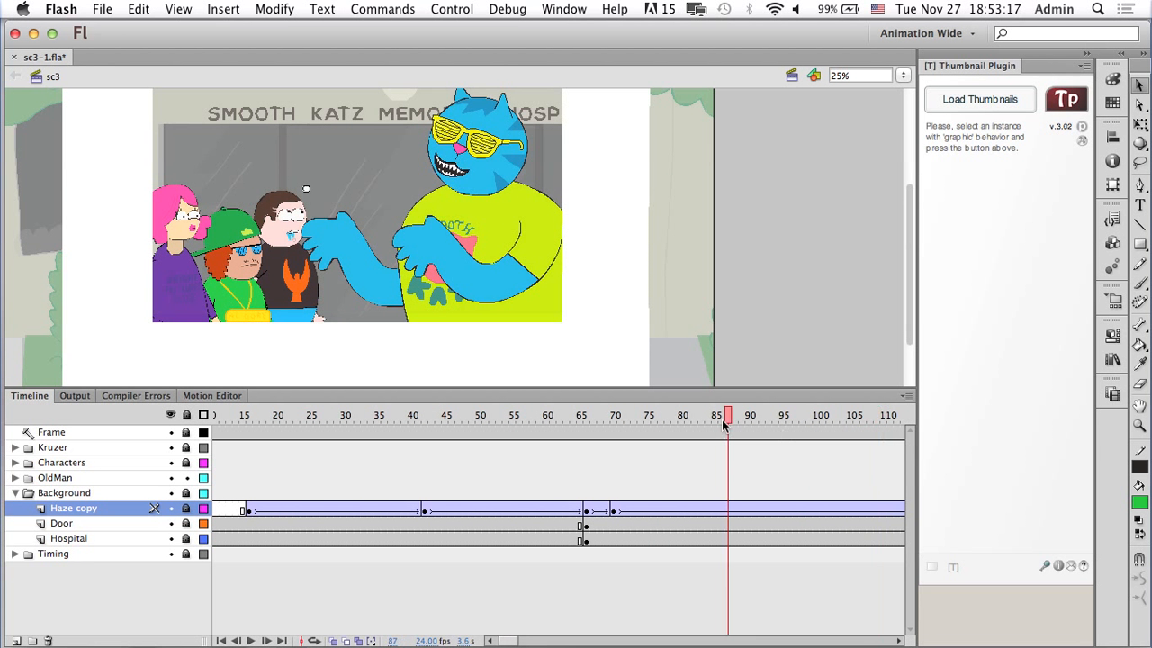
pyautogui.click(171, 524)
pyautogui.click(171, 525)
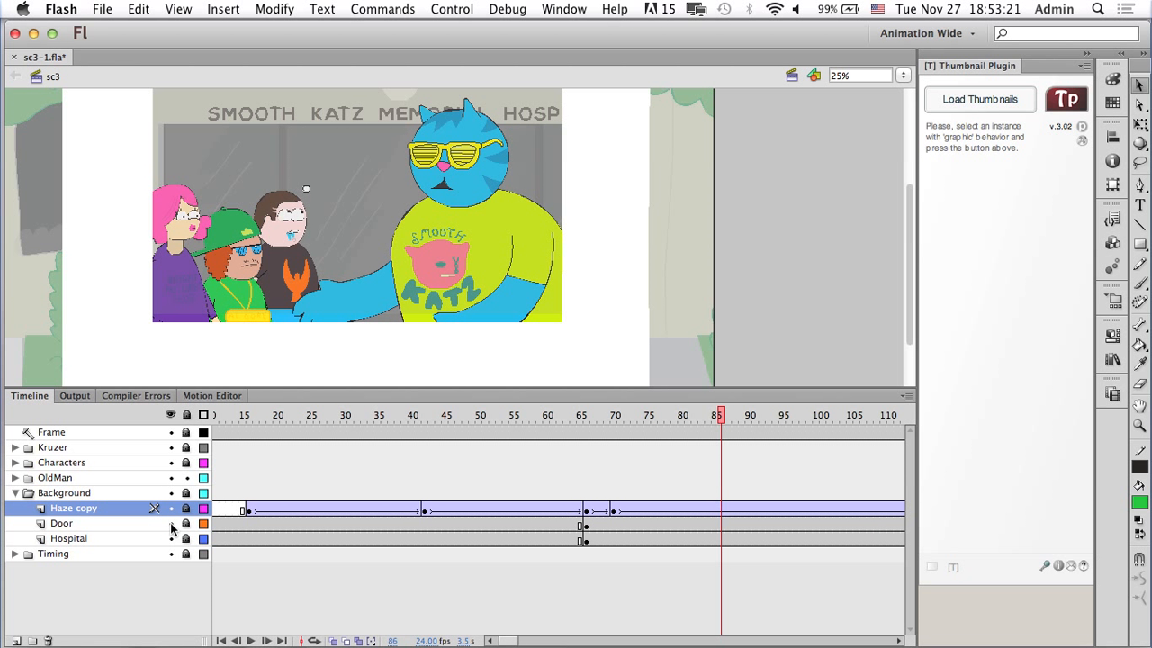
pyautogui.click(171, 524)
pyautogui.click(171, 538)
pyautogui.click(171, 538)
pyautogui.click(14, 493)
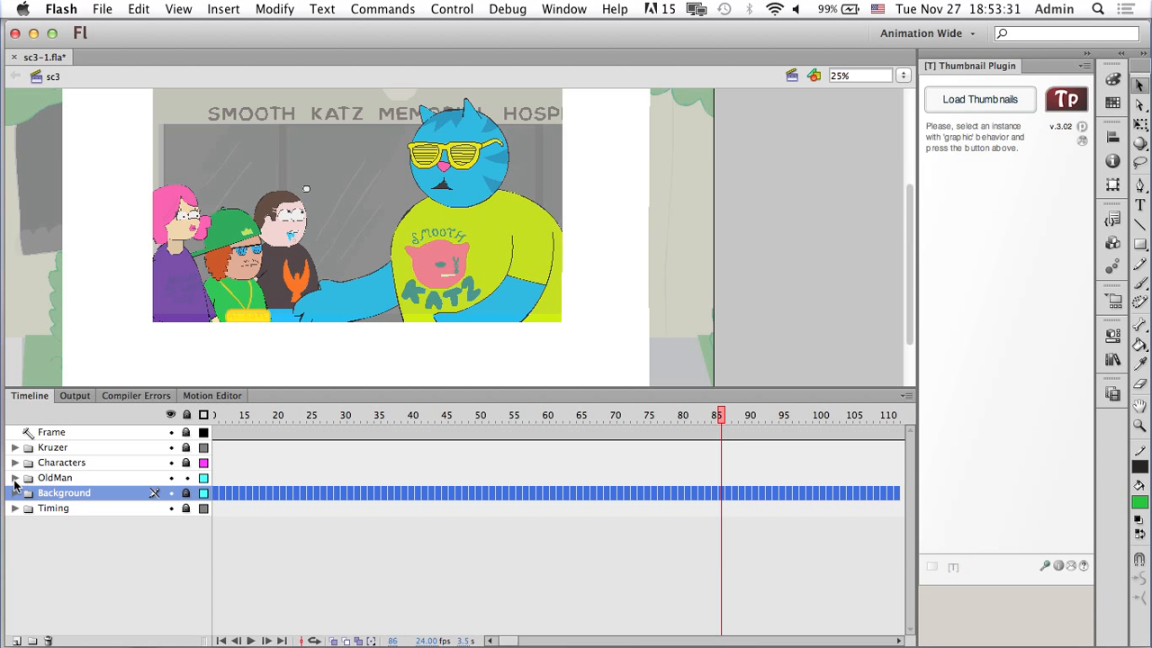
# Expand the OldMan folder, look through its layers, scrub back to frame 51 and collapse the folder again.
pyautogui.click(14, 477)
pyautogui.click(14, 478)
pyautogui.click(15, 478)
pyautogui.scroll(-5, 101, 529)
pyautogui.scroll(4, 101, 528)
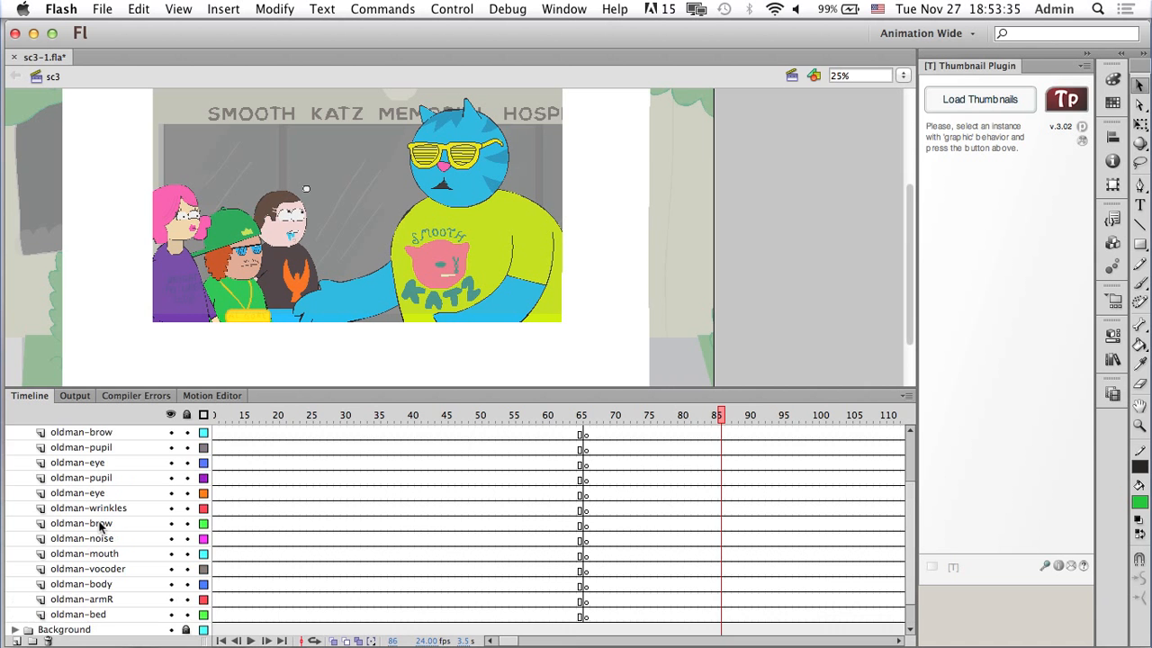
pyautogui.moveTo(727, 416); pyautogui.dragTo(2, 410)
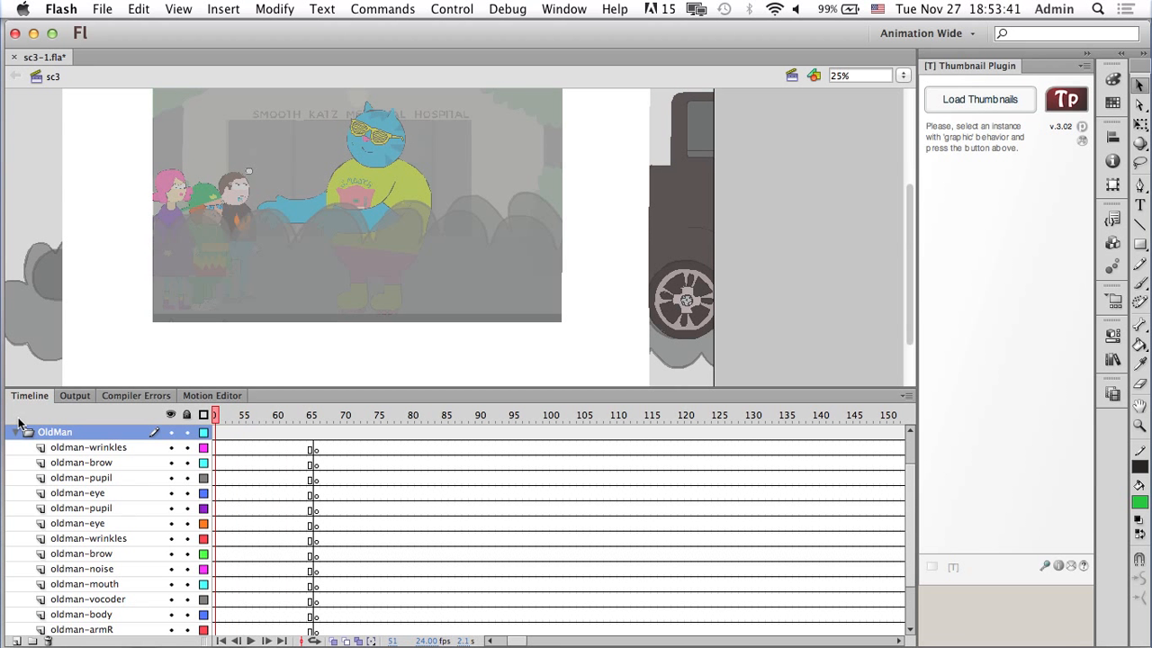
pyautogui.click(17, 429)
pyautogui.click(17, 432)
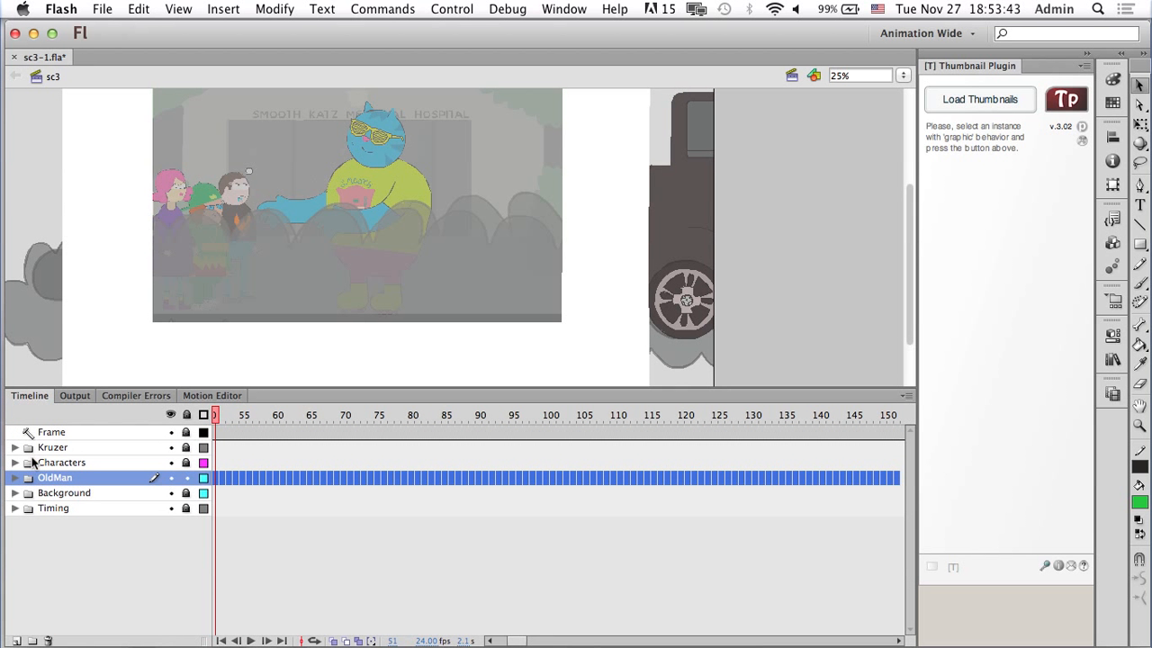
# Expand the Characters folder and the Smooth Kat folder inside it to show the character's body part layers.
pyautogui.click(15, 463)
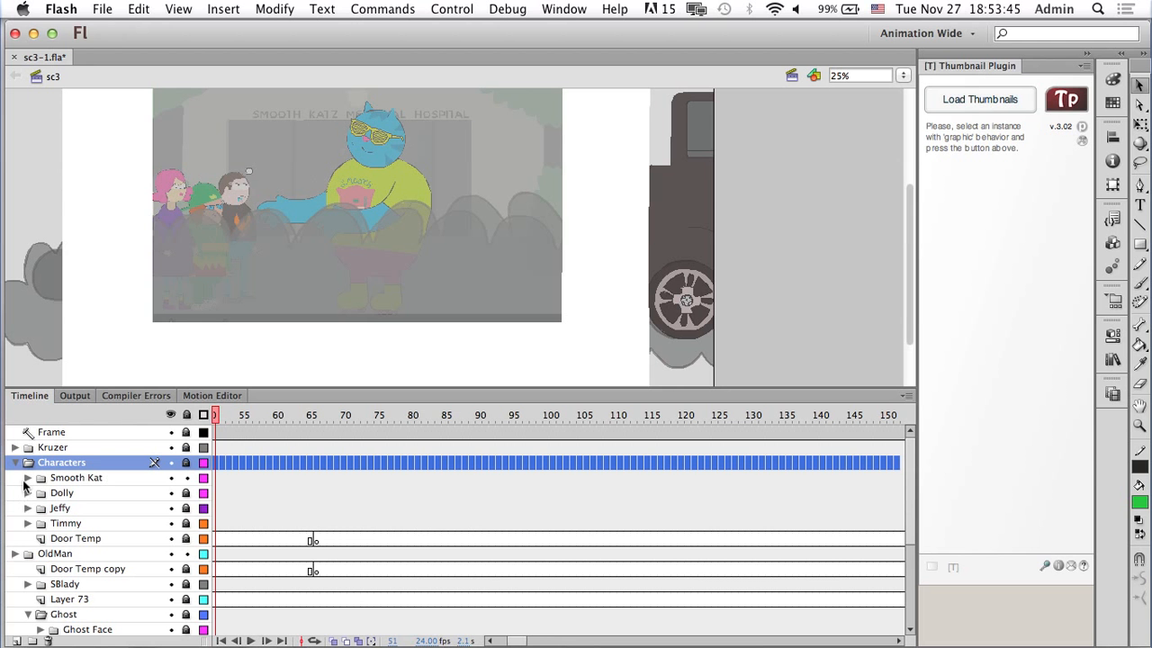
pyautogui.click(31, 481)
pyautogui.click(29, 478)
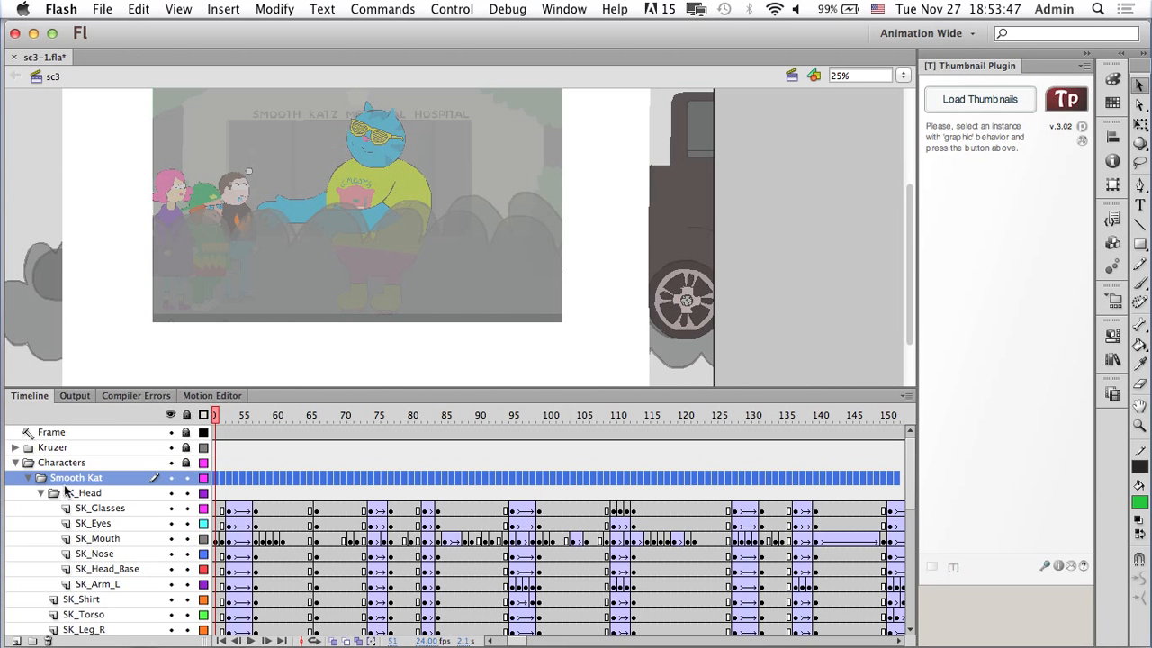
# Scrub the scene through frame 78 to frame 107 with Smooth Kat's body part layers in view and select his SK_Arm_L on the stage.
pyautogui.scroll(-2, 214, 536)
pyautogui.moveTo(492, 414); pyautogui.dragTo(400, 371)
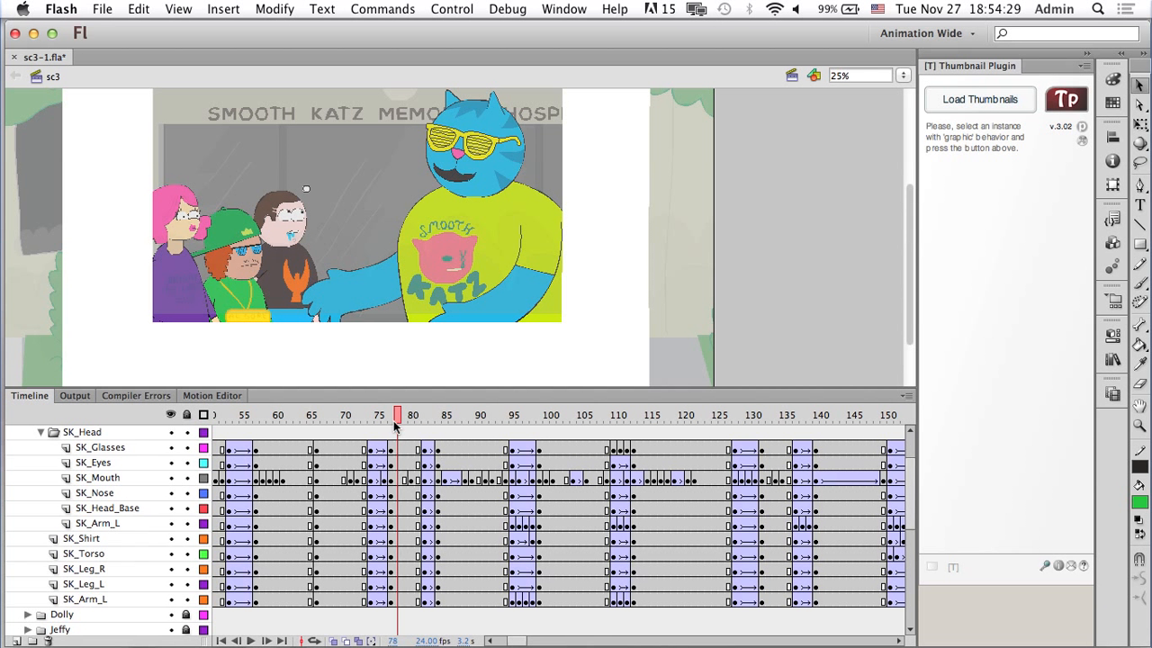
pyautogui.moveTo(395, 427); pyautogui.dragTo(597, 439)
pyautogui.click(495, 261)
pyautogui.click(506, 277)
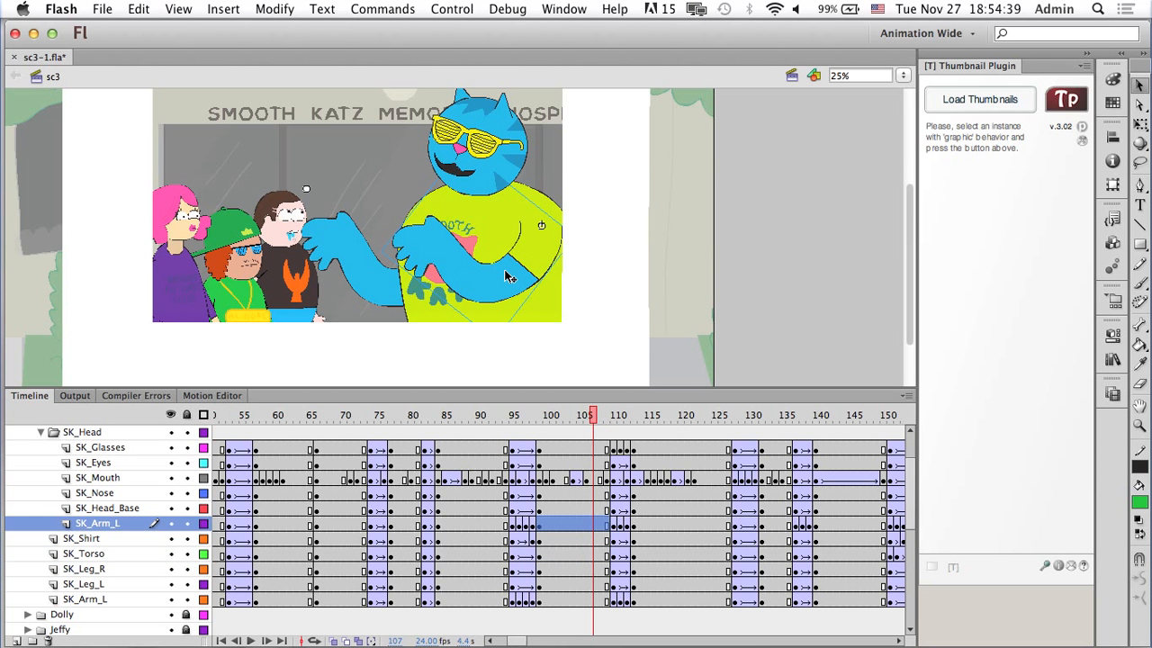
# Scrub back and forth between about frames 88 and 97 to examine Smooth Kat's keyframed poses and tweens, stopping at frame 91.
pyautogui.moveTo(530, 415); pyautogui.dragTo(484, 414)
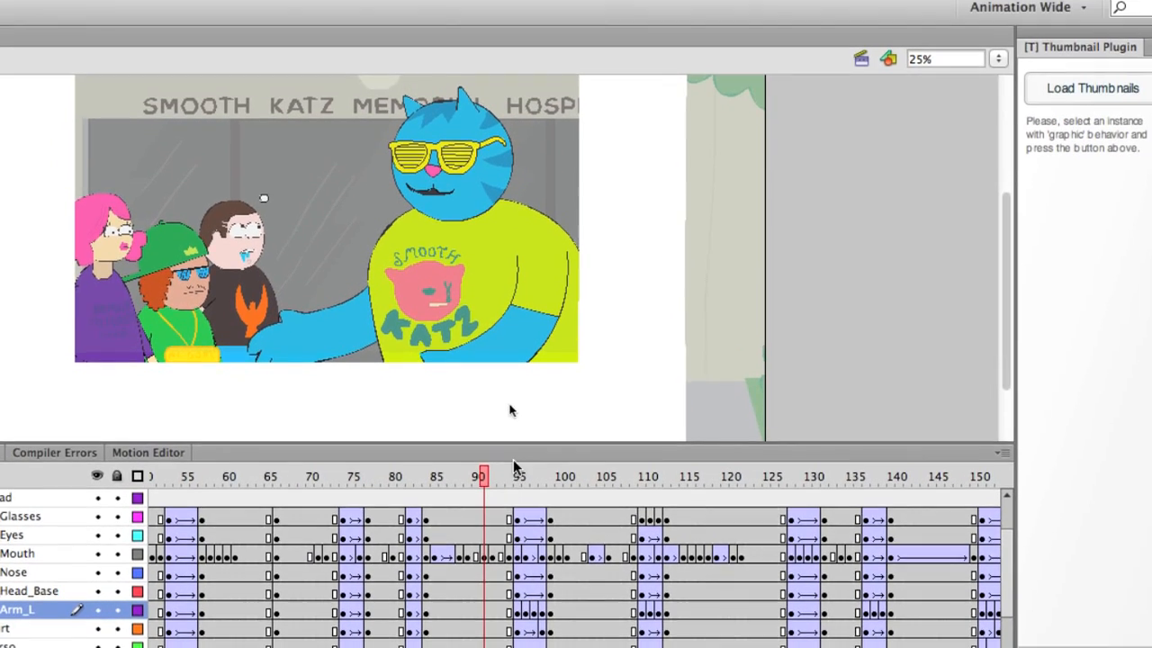
pyautogui.moveTo(520, 441); pyautogui.dragTo(528, 476)
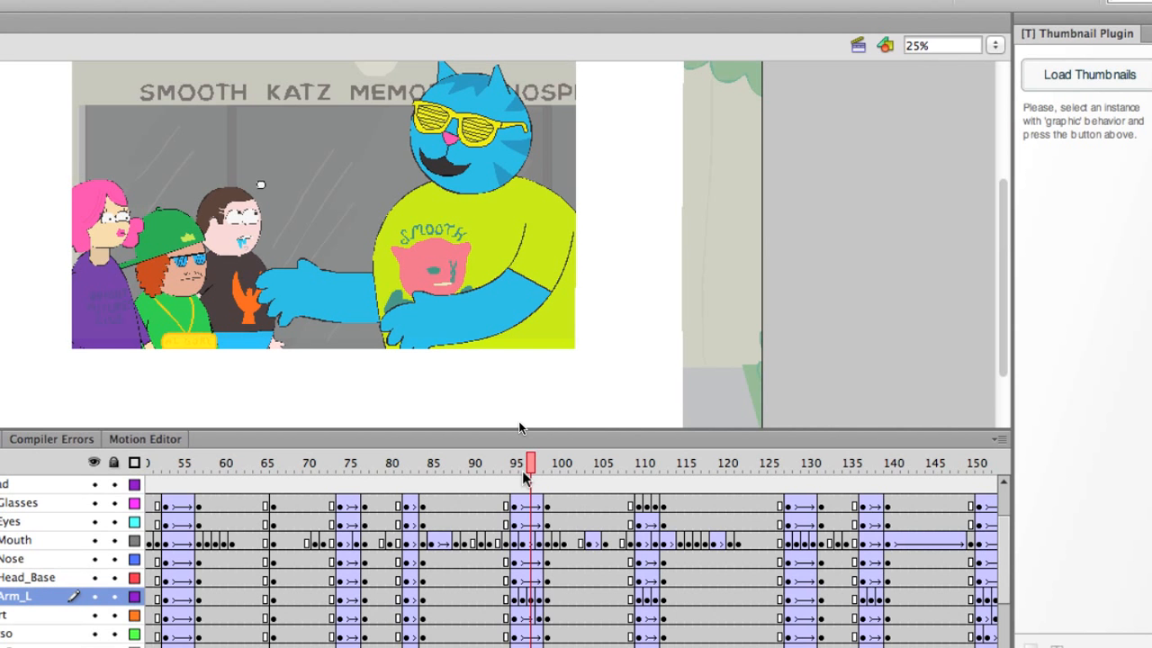
pyautogui.moveTo(525, 478)
pyautogui.mouseDown()
pyautogui.moveTo(512, 475)
pyautogui.moveTo(529, 475)
pyautogui.mouseUp()
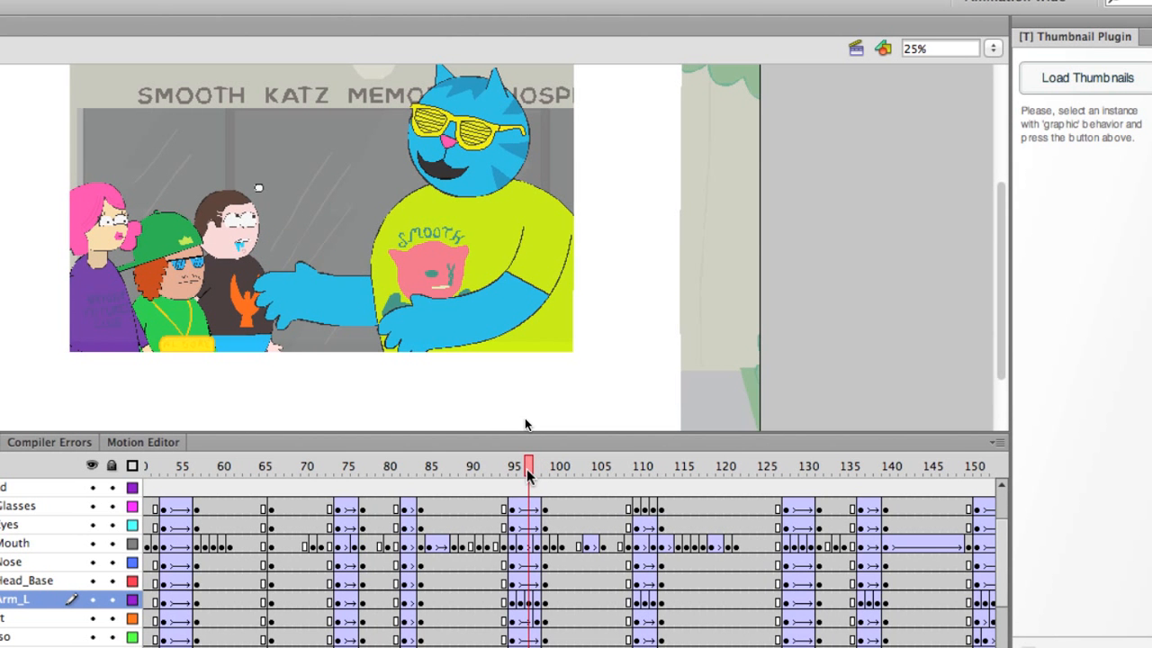
pyautogui.moveTo(529, 476); pyautogui.dragTo(351, 442)
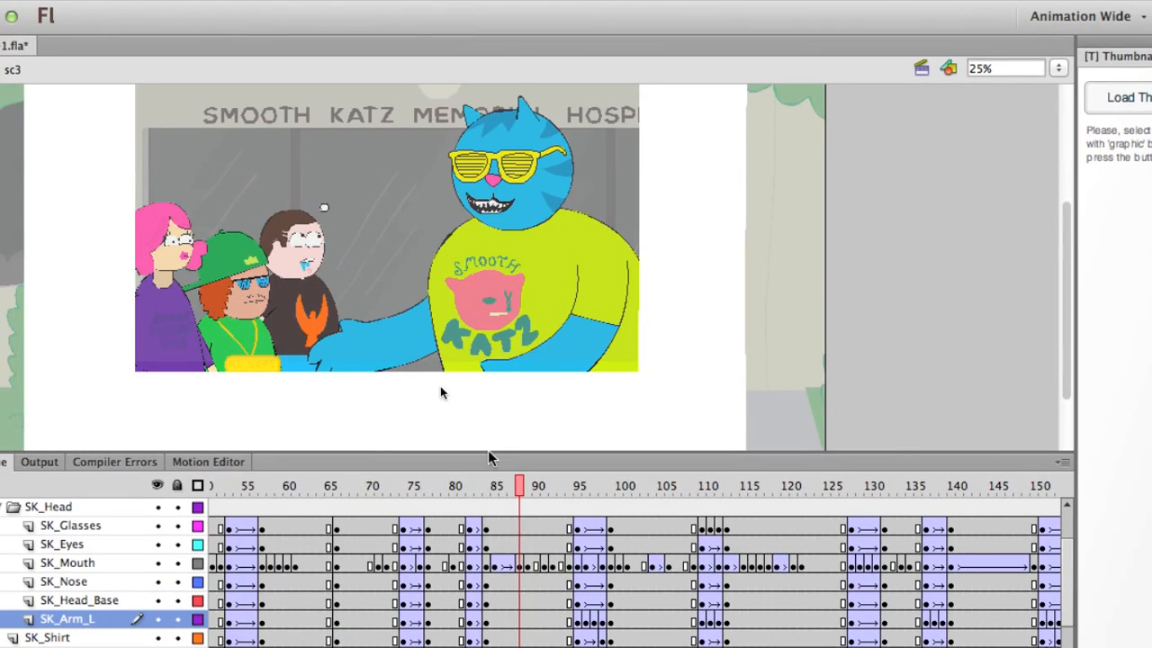
pyautogui.moveTo(489, 451); pyautogui.dragTo(546, 470)
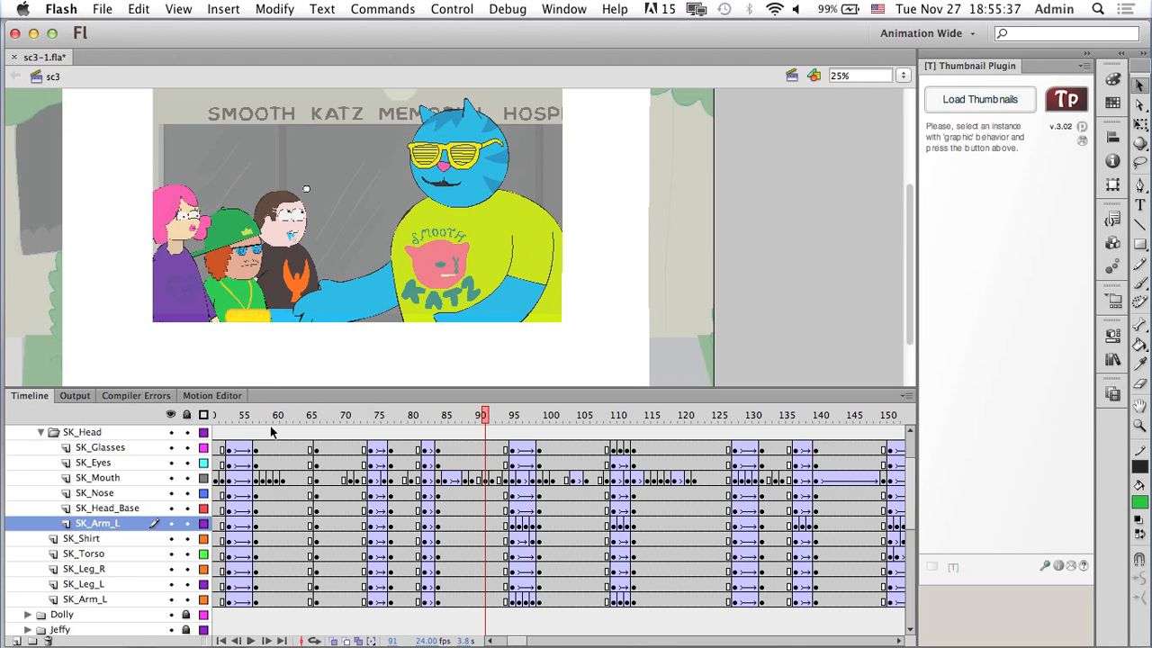
# Return to frame 1 and hide every layer except those in the Smooth Kat folder.
pyautogui.moveTo(269, 417); pyautogui.dragTo(138, 415)
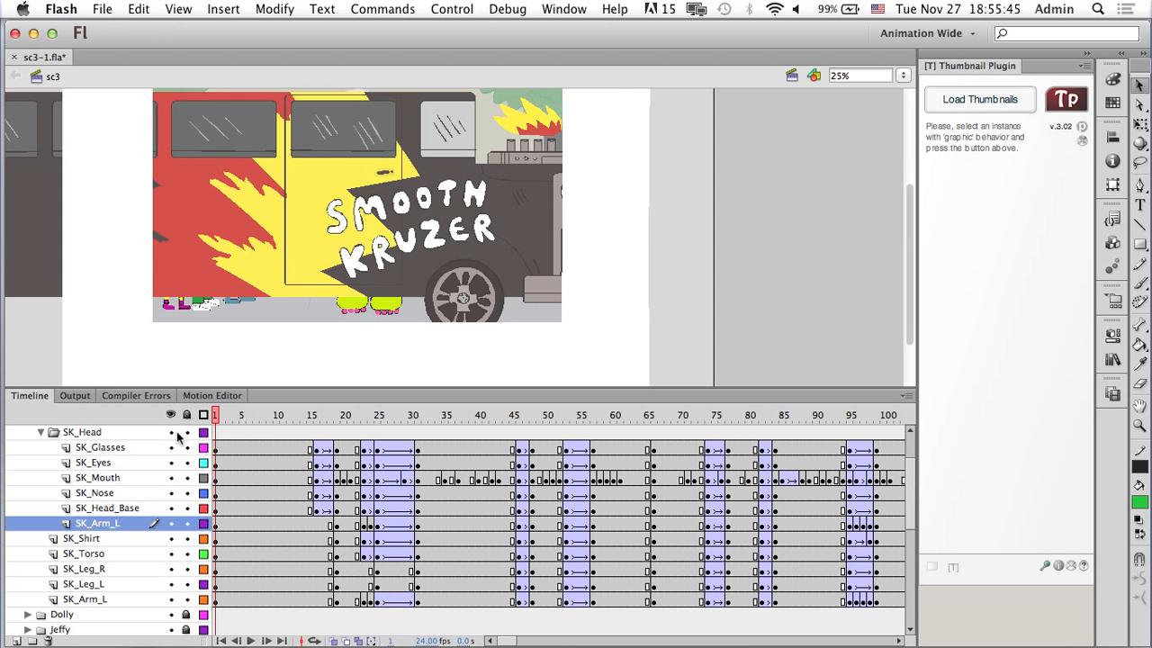
pyautogui.keyDown('alt'); pyautogui.click(172, 433); pyautogui.keyUp('alt')
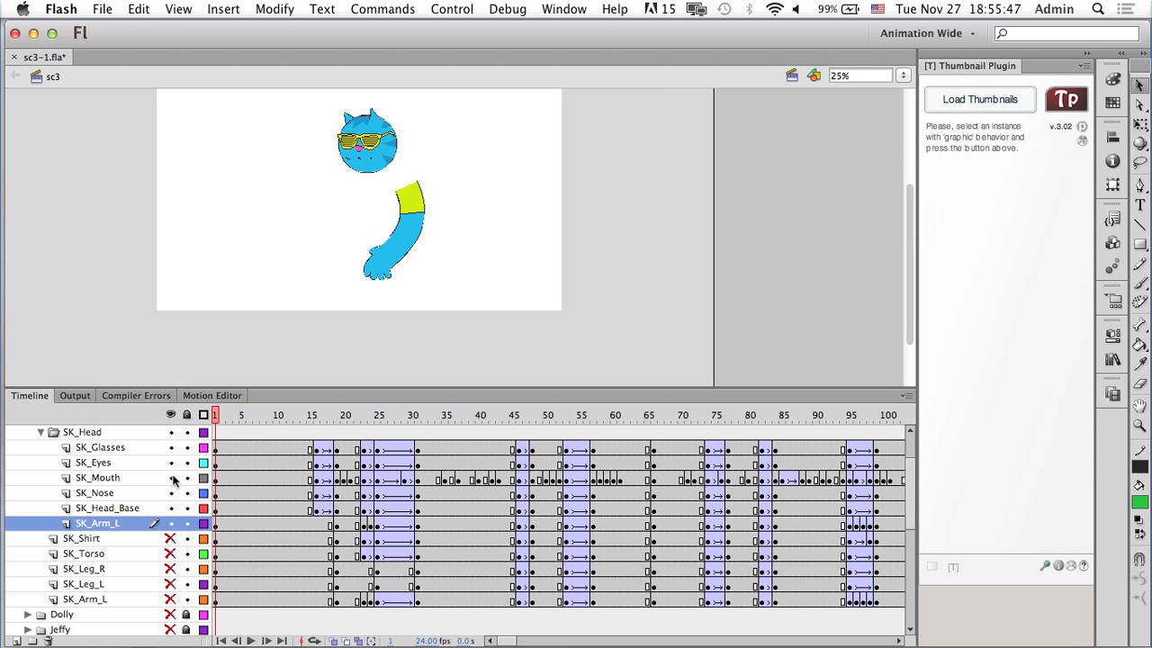
pyautogui.scroll(4, 163, 507)
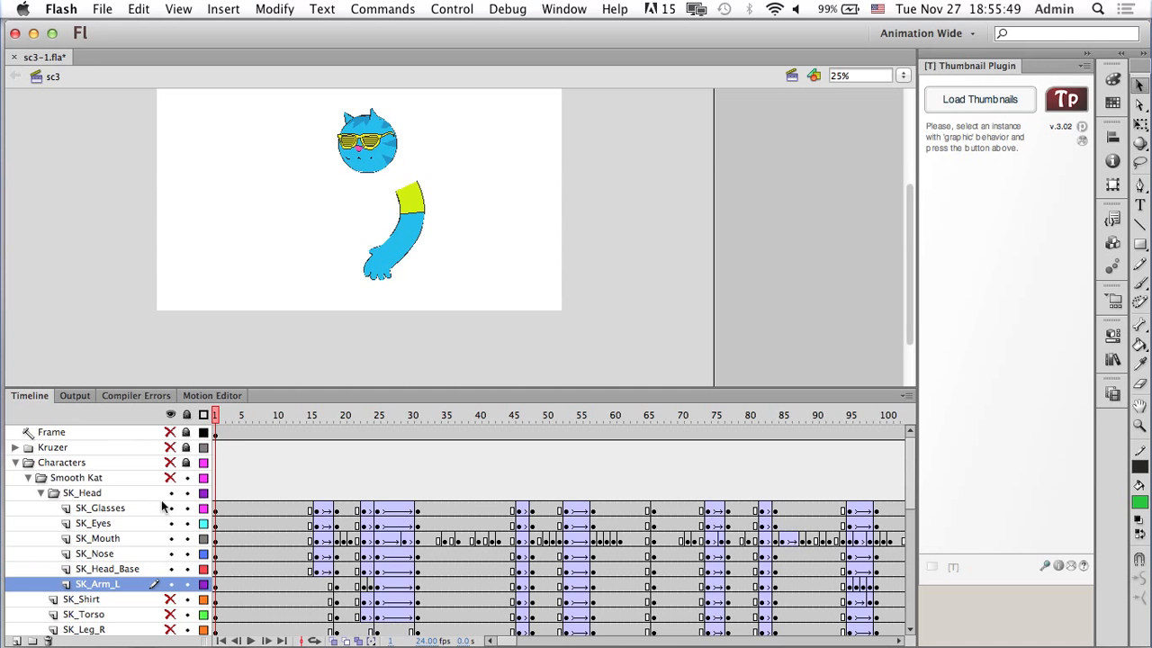
pyautogui.click(170, 477)
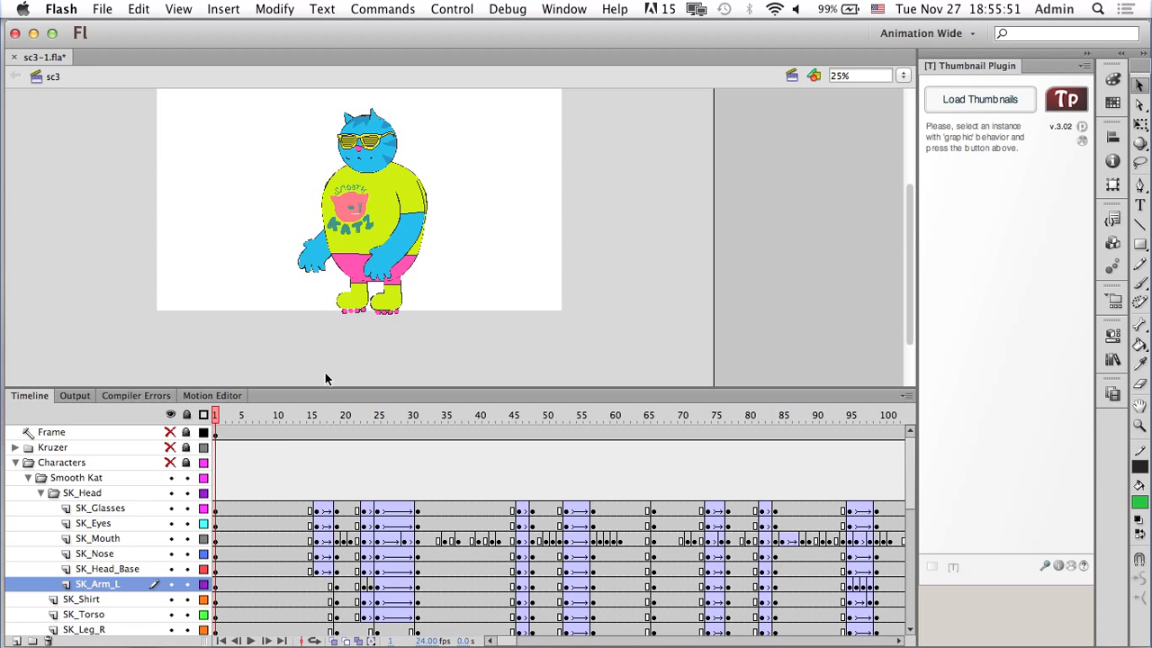
# Enlarge the timeline to show all of Smooth Kat's layers and select frame 1 across them, from SK_Glasses to SK_Arm_L.
pyautogui.scroll(-5, 167, 531)
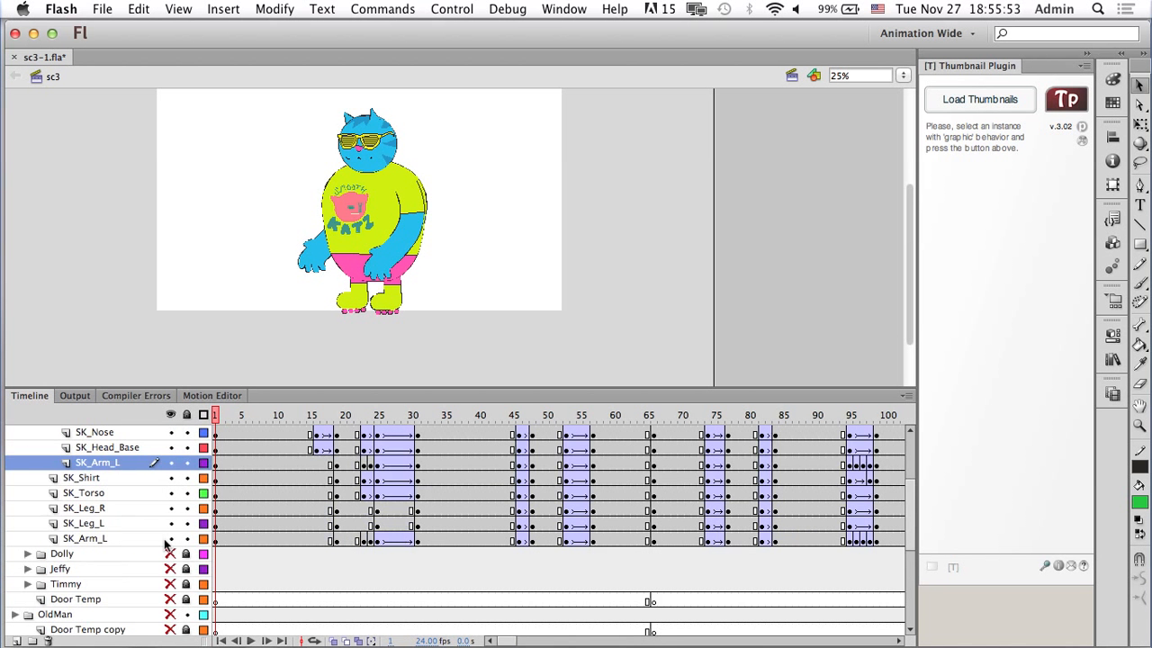
pyautogui.scroll(3, 176, 513)
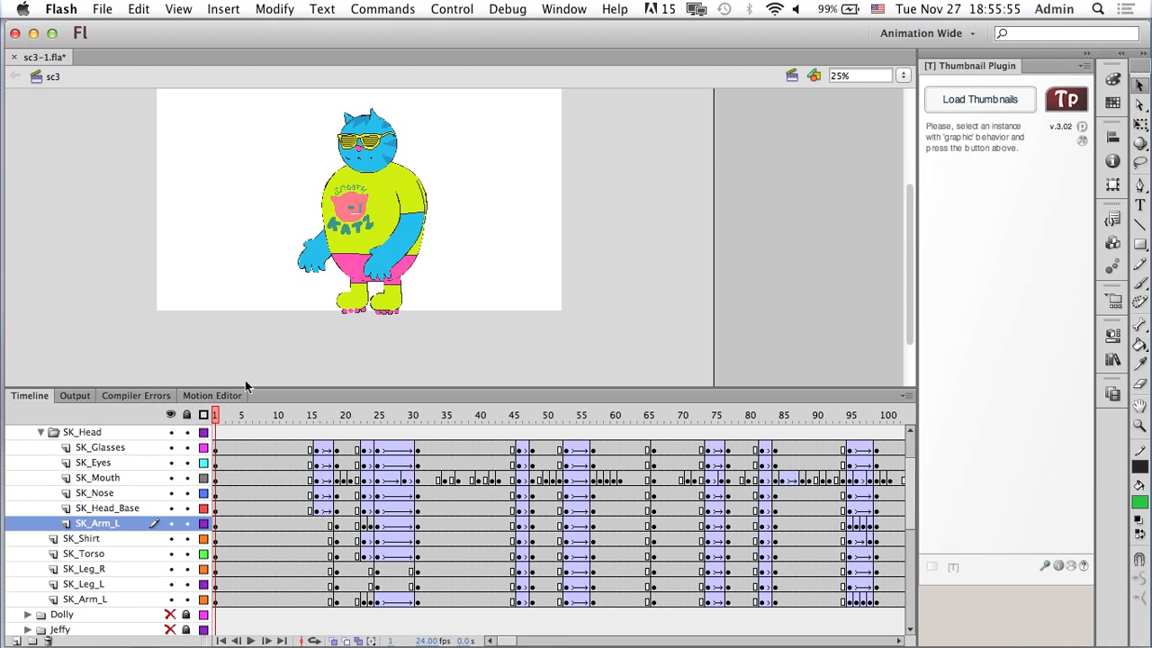
pyautogui.moveTo(245, 388); pyautogui.dragTo(247, 288)
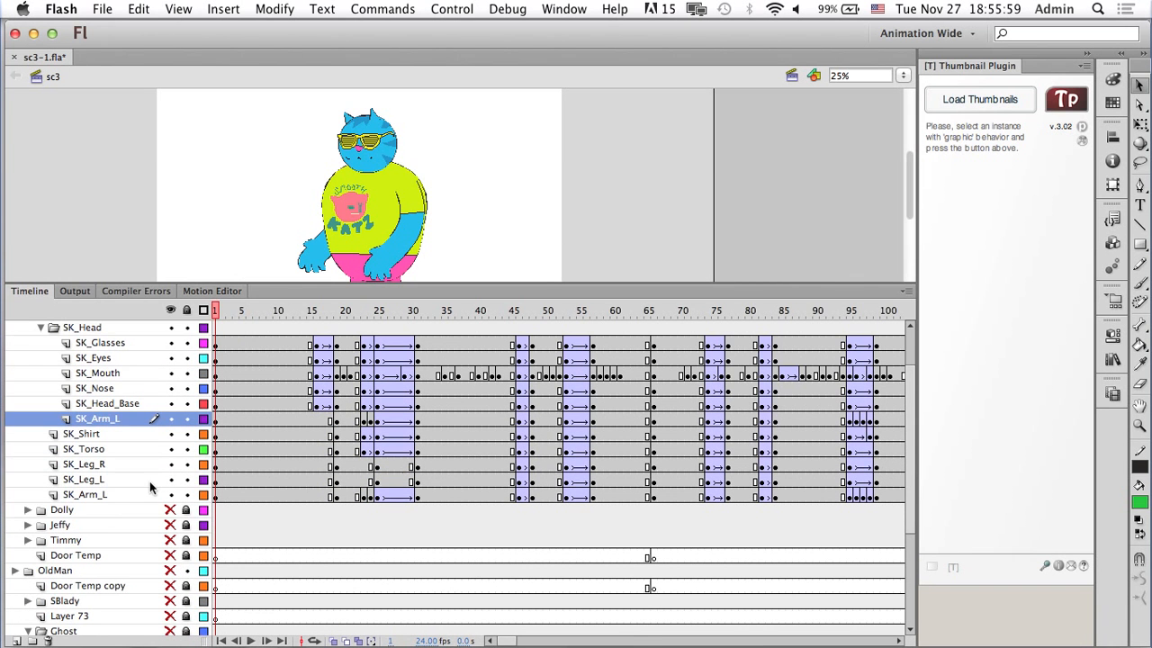
pyautogui.scroll(2, 149, 480)
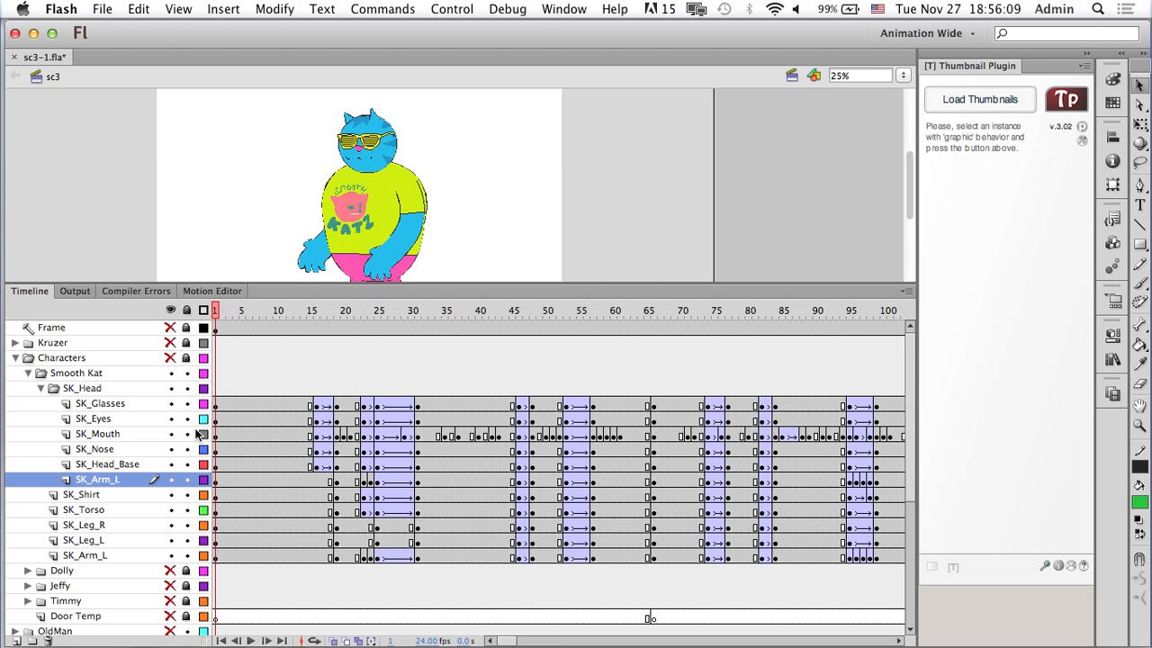
pyautogui.moveTo(216, 403); pyautogui.dragTo(217, 563)
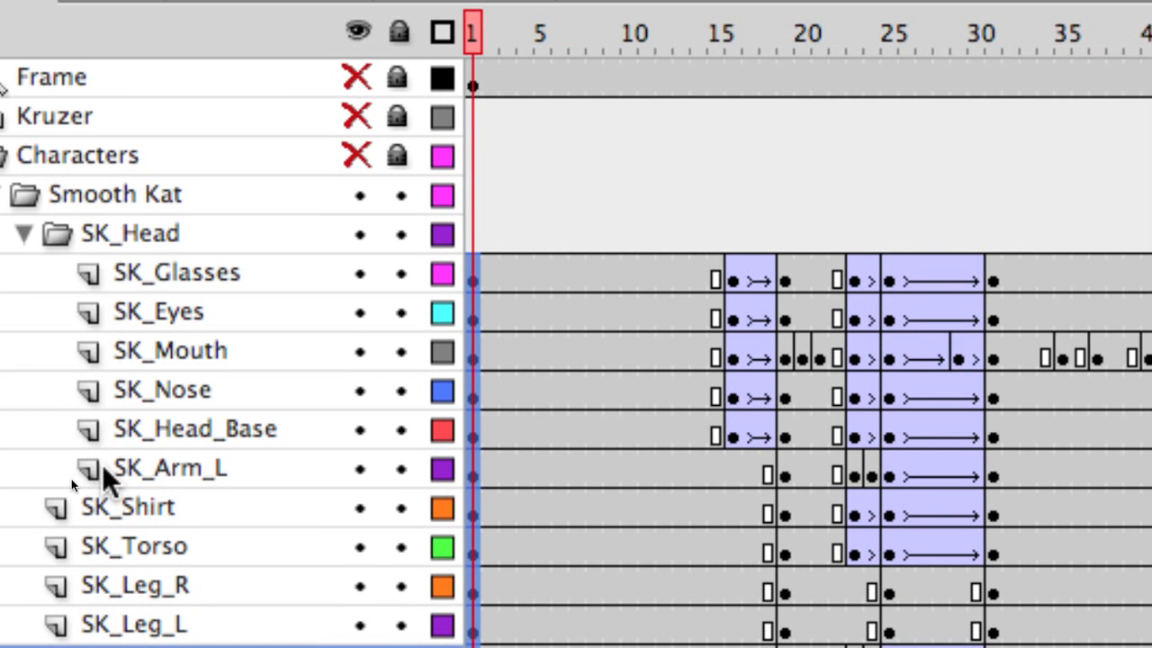
# Move the SK_Arm_L layer out of the SK_Head folder to above SK_Shirt and rename it SK_Arm_R.
pyautogui.click(101, 465)
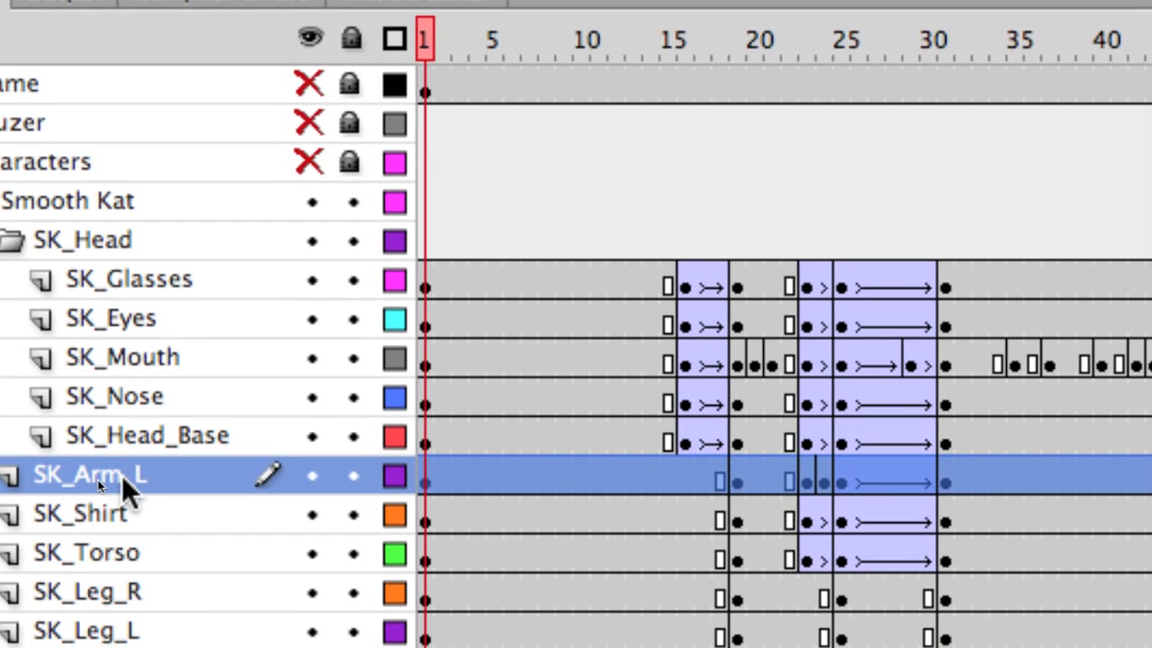
pyautogui.doubleClick(124, 475)
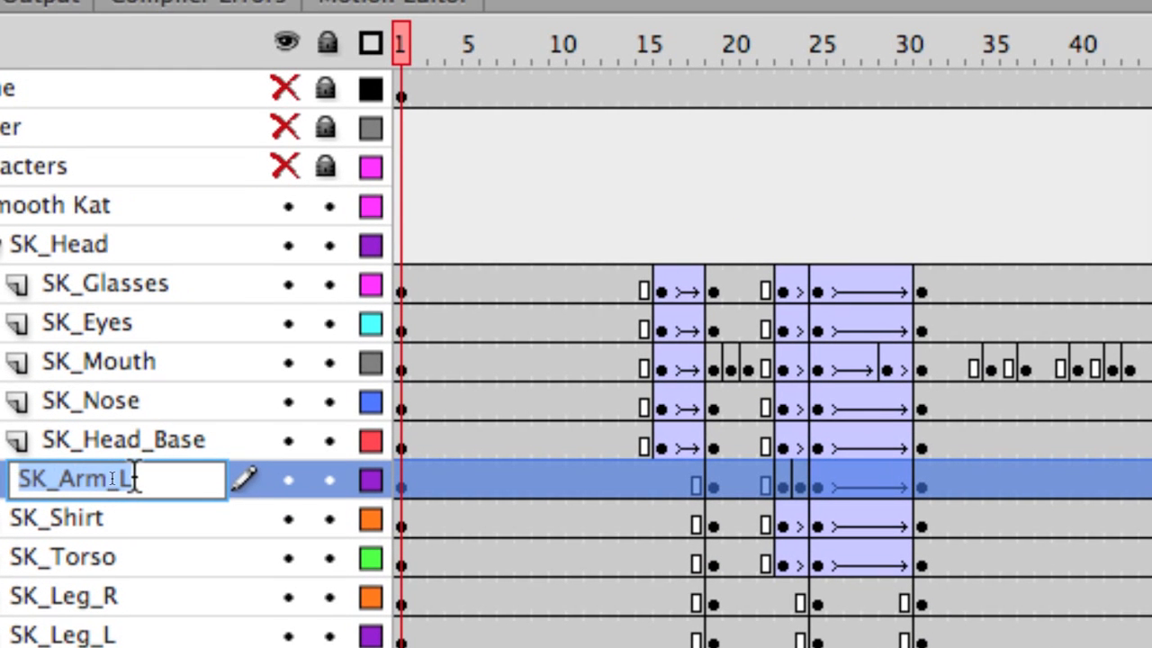
pyautogui.press('BackSpace')
pyautogui.press('BackSpace')
pyautogui.write('_R')
pyautogui.press('Return')
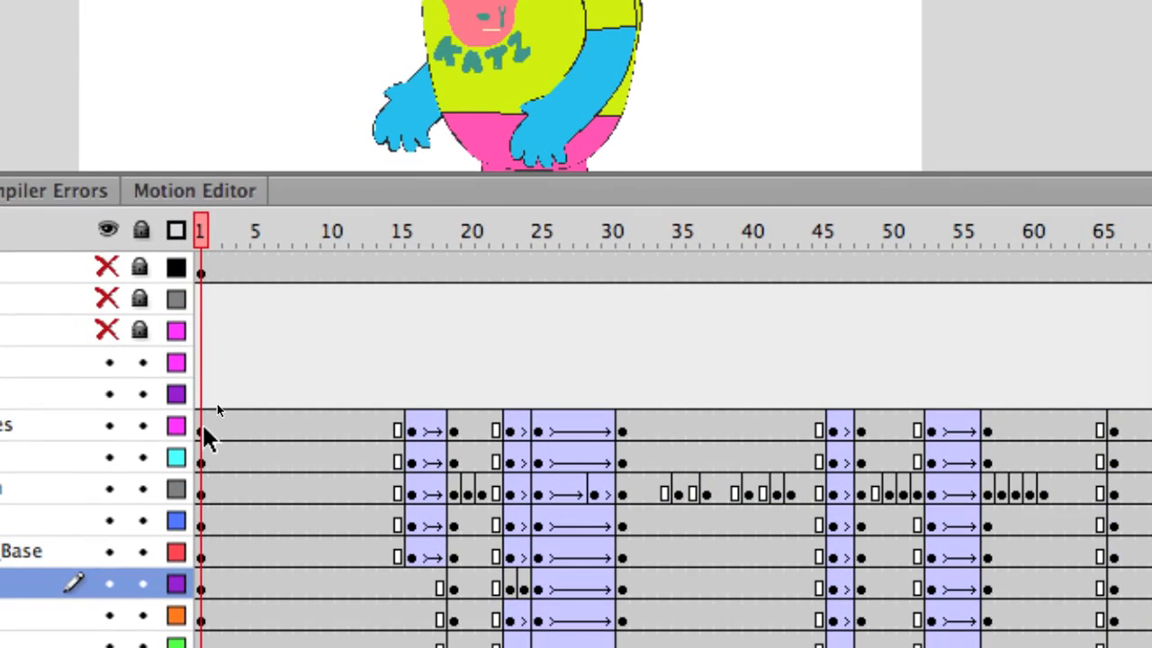
# Copy frame 1 of all Smooth Kat layers, from SK_Glasses down to SK_Arm_L.
pyautogui.moveTo(401, 398); pyautogui.dragTo(202, 549)
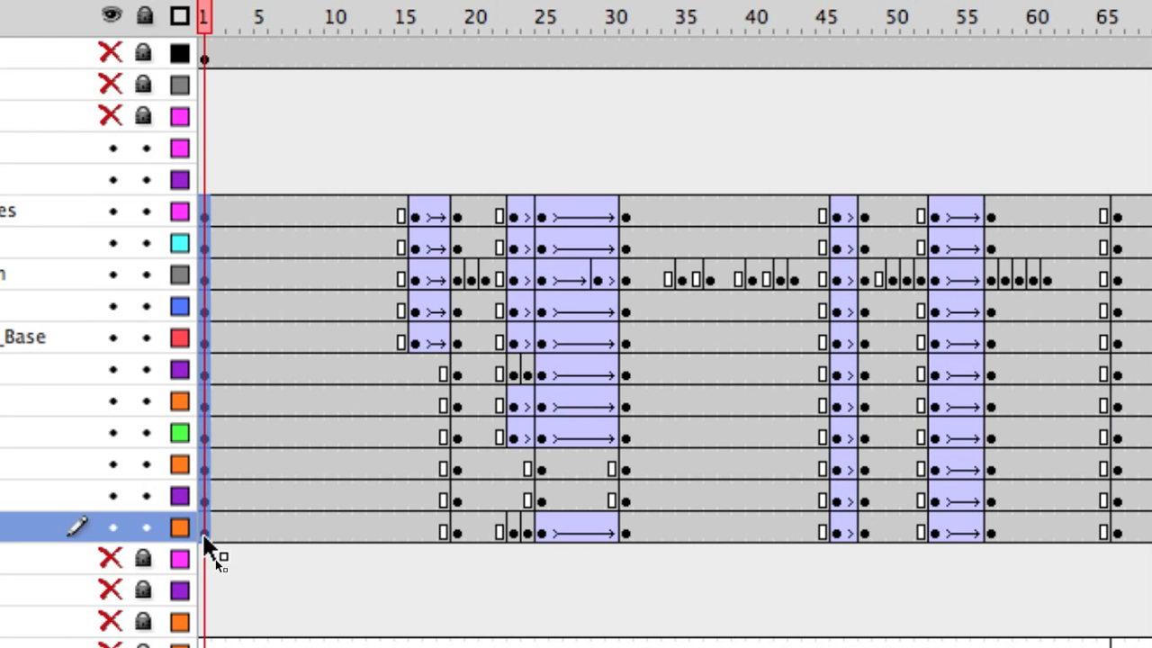
pyautogui.rightClick(202, 549)
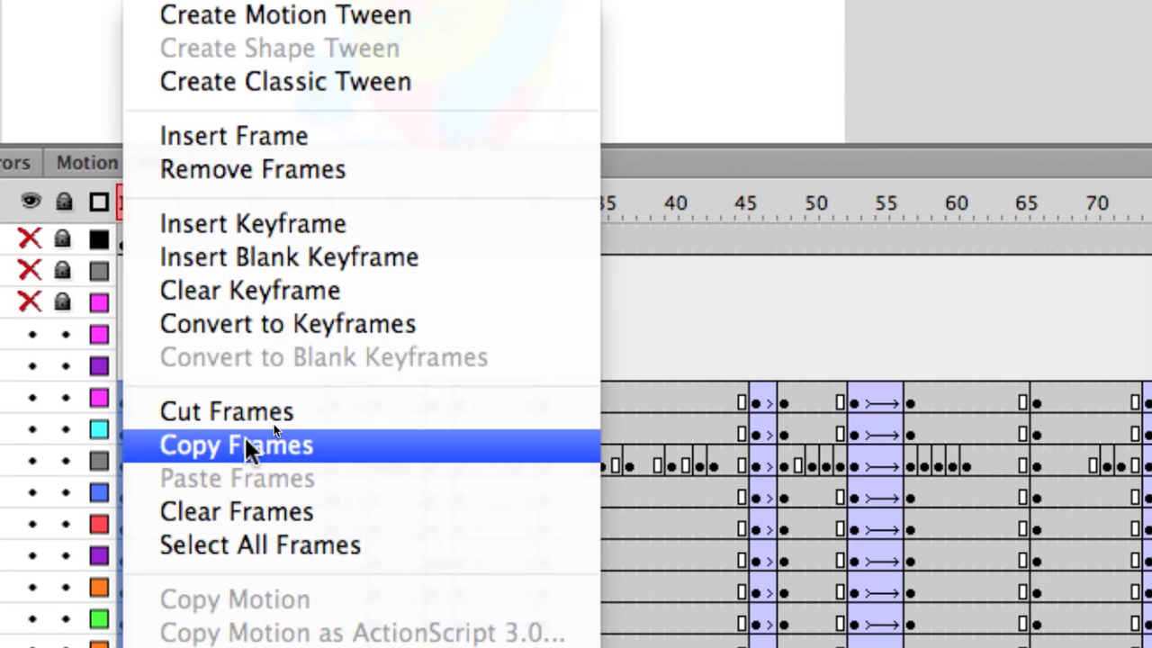
pyautogui.click(247, 447)
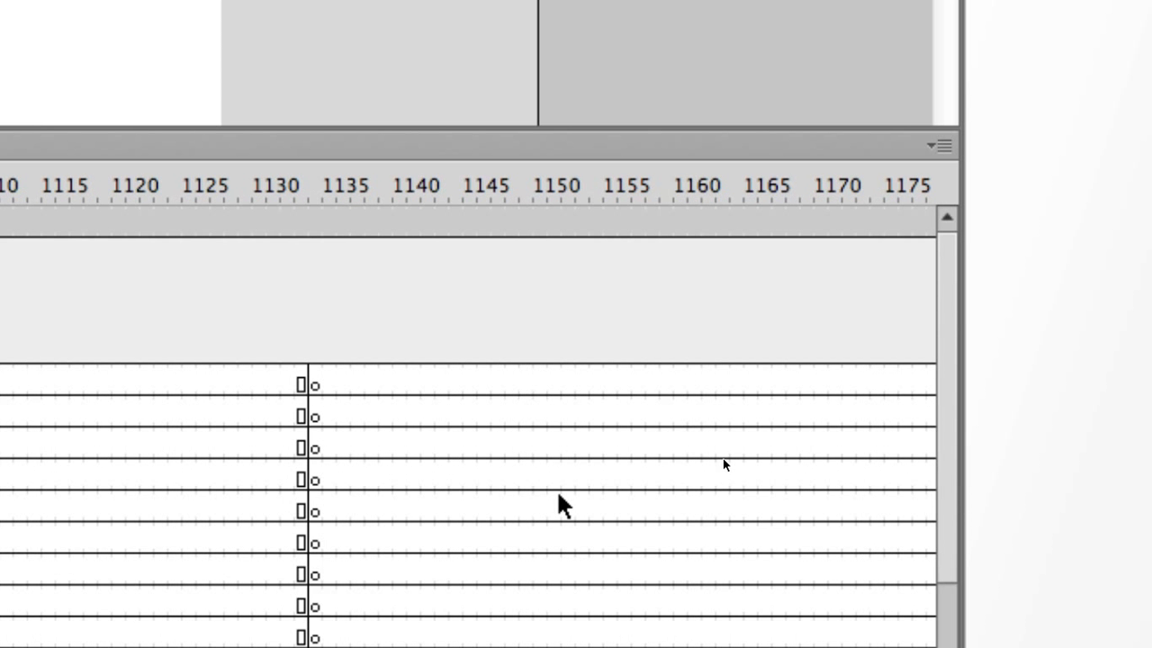
# Go to frame 1361 near the end of the scene and make all hidden layers visible again.
pyautogui.hscroll(3, 558, 493)
pyautogui.hscroll(-1, 557, 493)
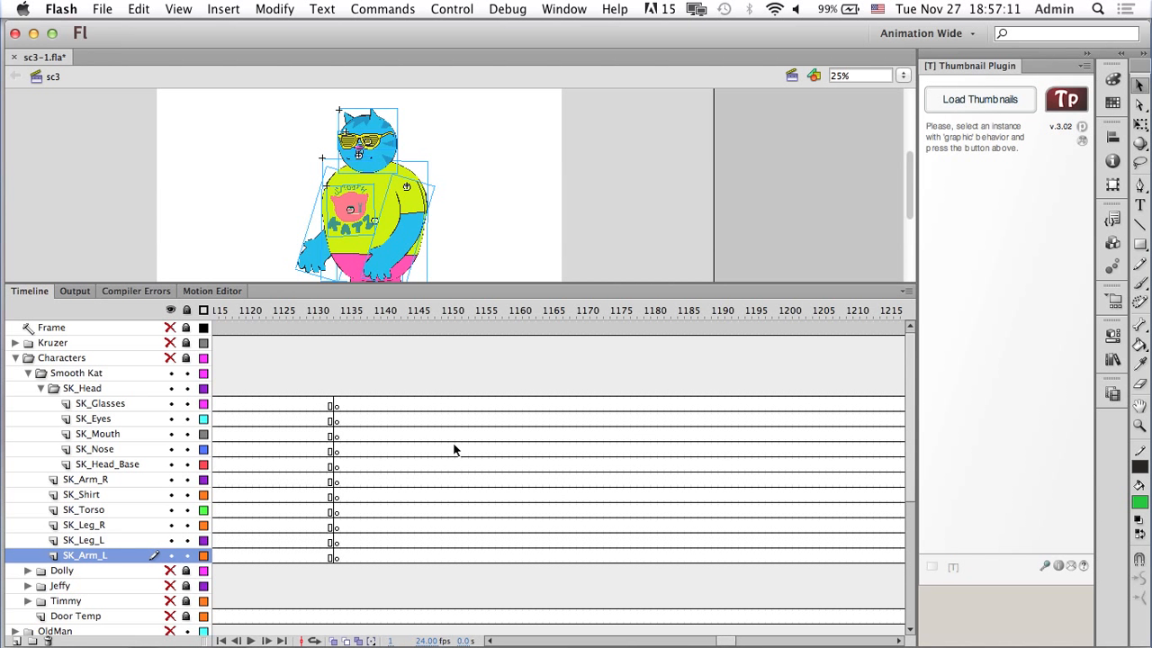
pyautogui.hscroll(-4, 455, 450)
pyautogui.hscroll(6, 454, 450)
pyautogui.hscroll(10, 453, 446)
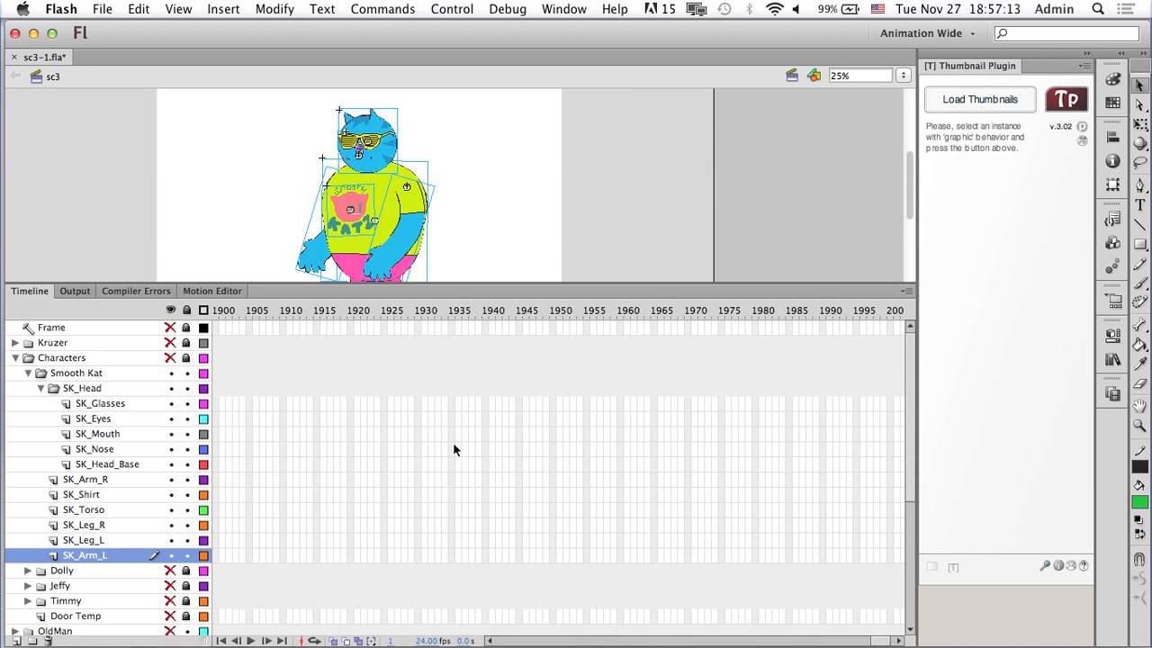
pyautogui.moveTo(327, 314); pyautogui.dragTo(707, 338)
pyautogui.click(187, 372)
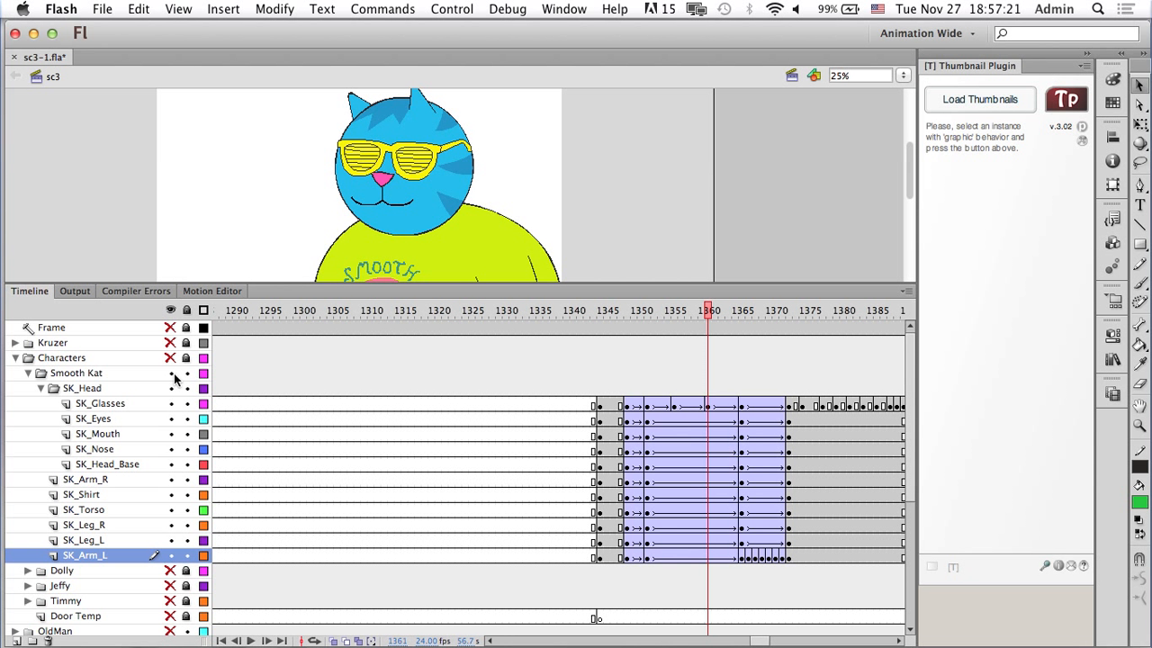
pyautogui.click(171, 309)
pyautogui.click(171, 310)
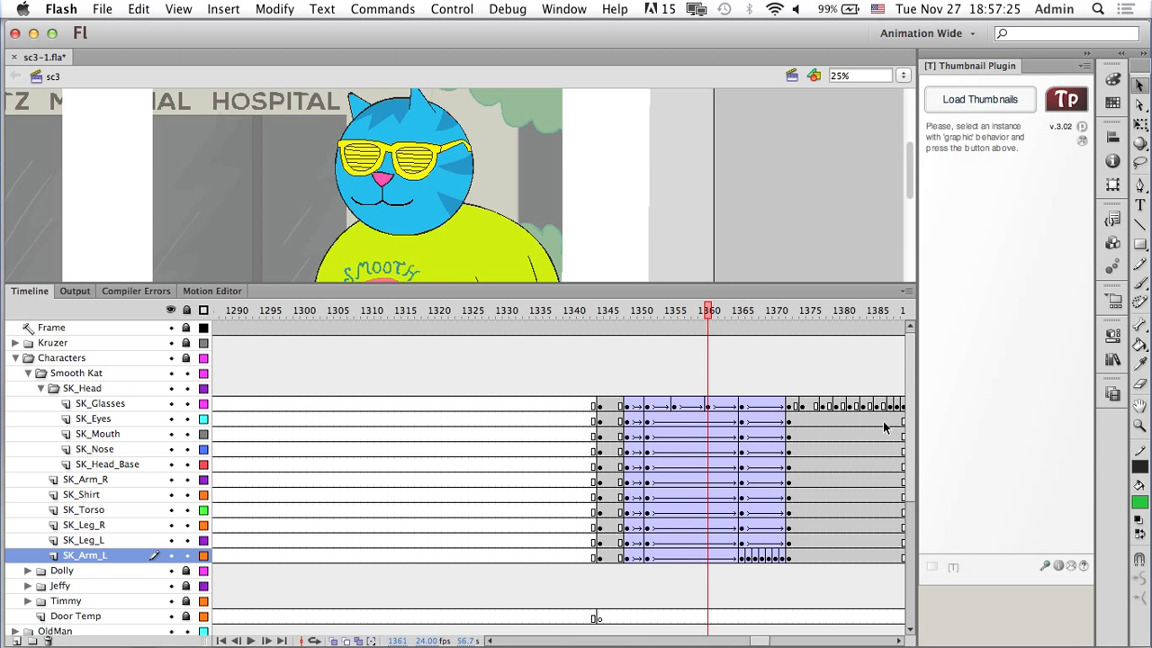
# Play the scene's closing frames to the last frame and scrub back to frame 1393.
pyautogui.click(830, 313)
pyautogui.press('Return')
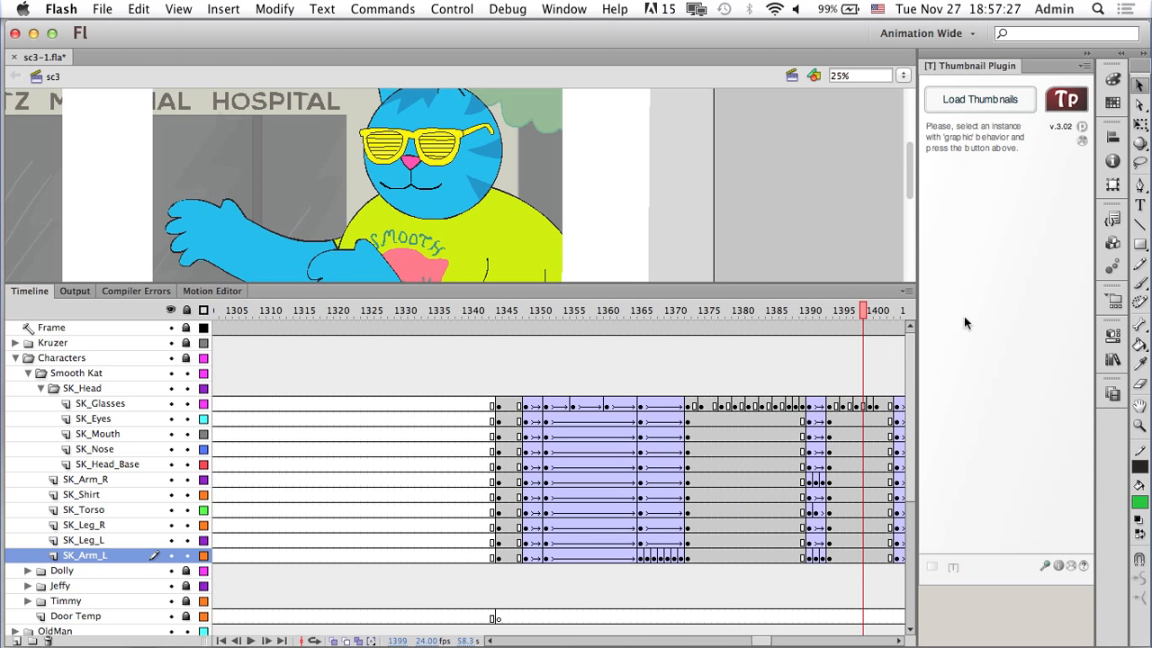
pyautogui.hscroll(3, 565, 318)
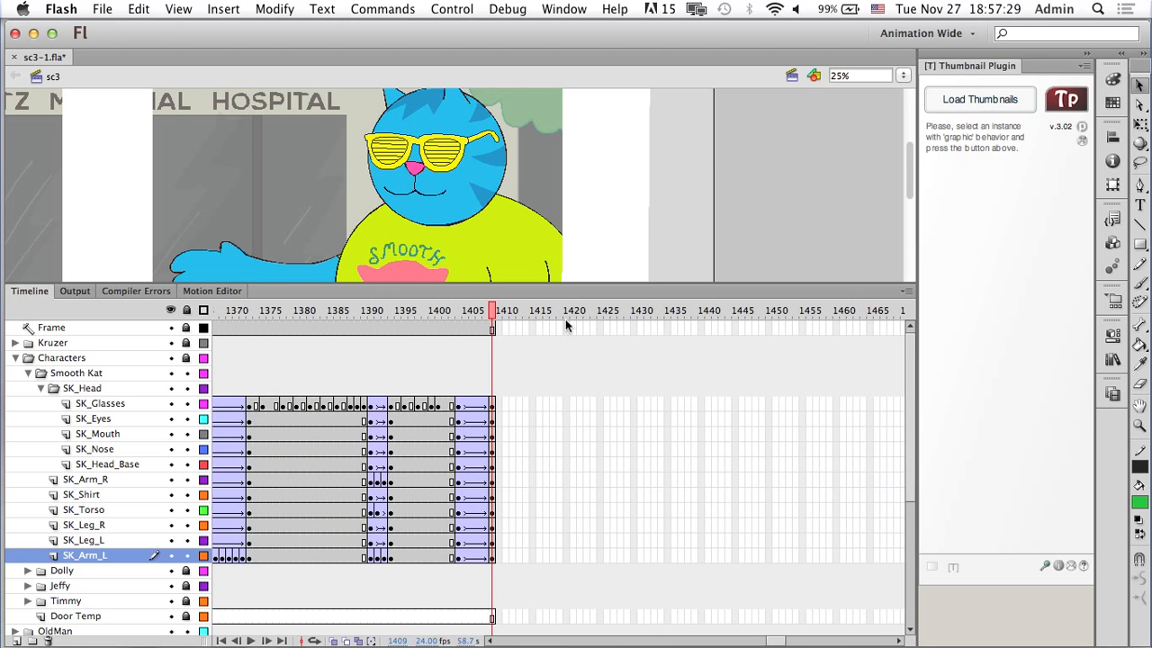
pyautogui.moveTo(493, 315); pyautogui.dragTo(393, 329)
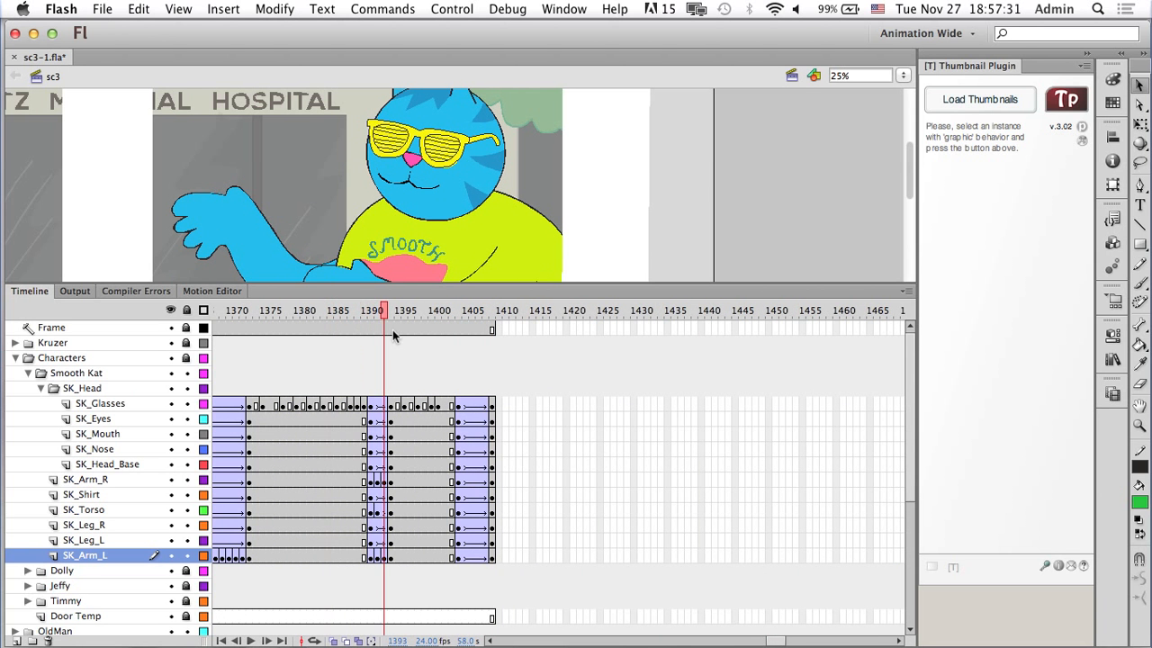
# Raise the system volume and play the scene with sound from about frame 1372, stopping at frame 1405.
pyautogui.click(799, 9)
pyautogui.click(800, 11)
pyautogui.press('XF86AudioRaiseVolume')
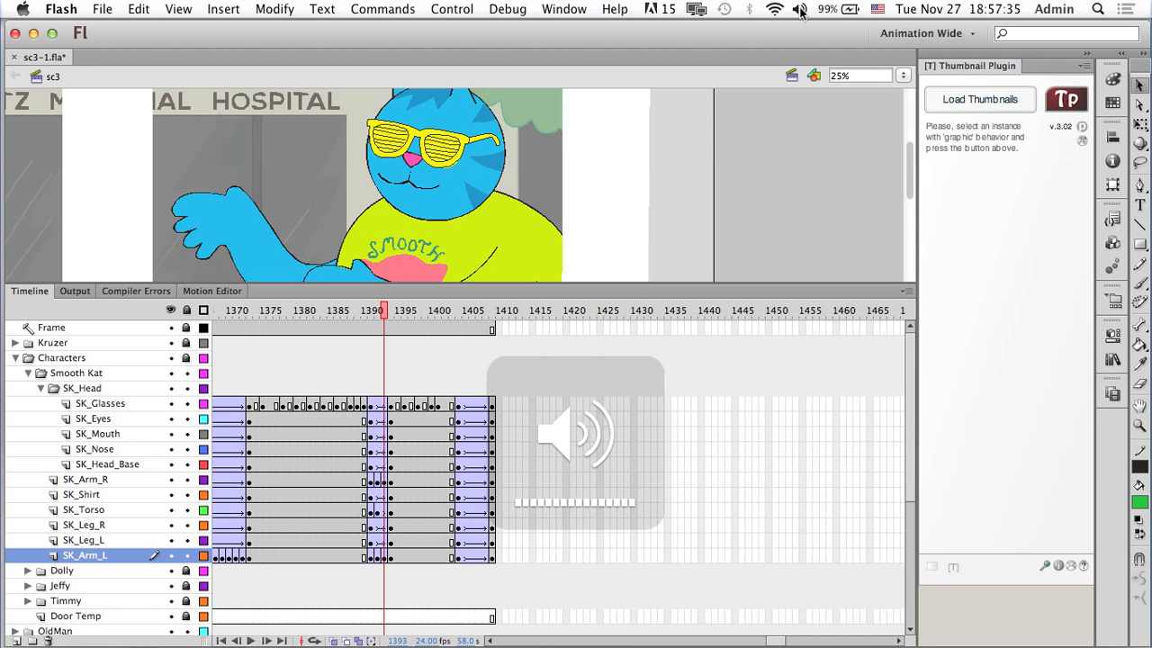
pyautogui.moveTo(369, 330); pyautogui.dragTo(250, 346)
pyautogui.press('Return')
pyautogui.press('Return')
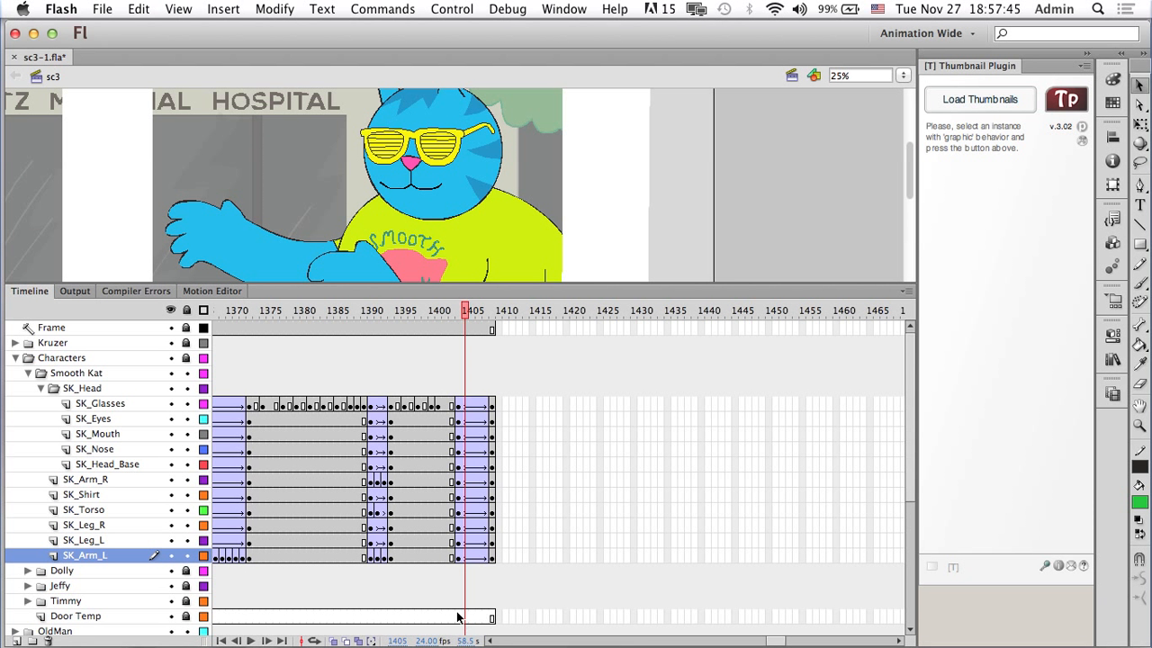
# Expand the Timing folder to examine where the Soundtrack and Frames layers end.
pyautogui.scroll(-5, 457, 617)
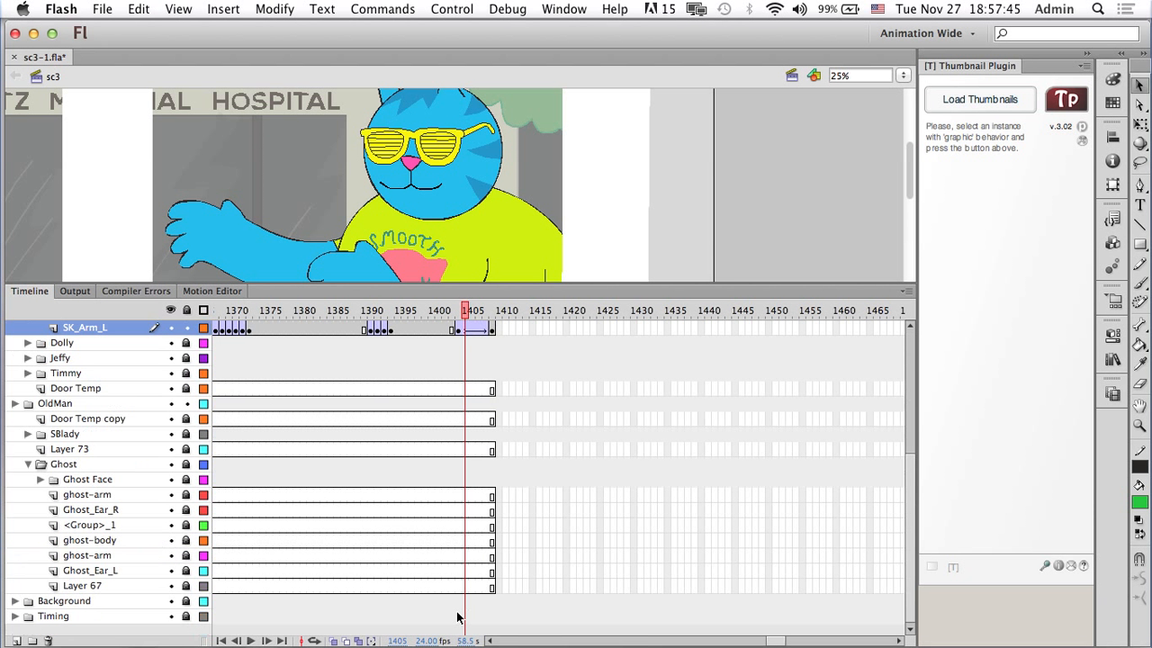
pyautogui.click(16, 616)
pyautogui.scroll(-1, 549, 567)
pyautogui.hscroll(-3, 550, 567)
pyautogui.hscroll(5, 550, 568)
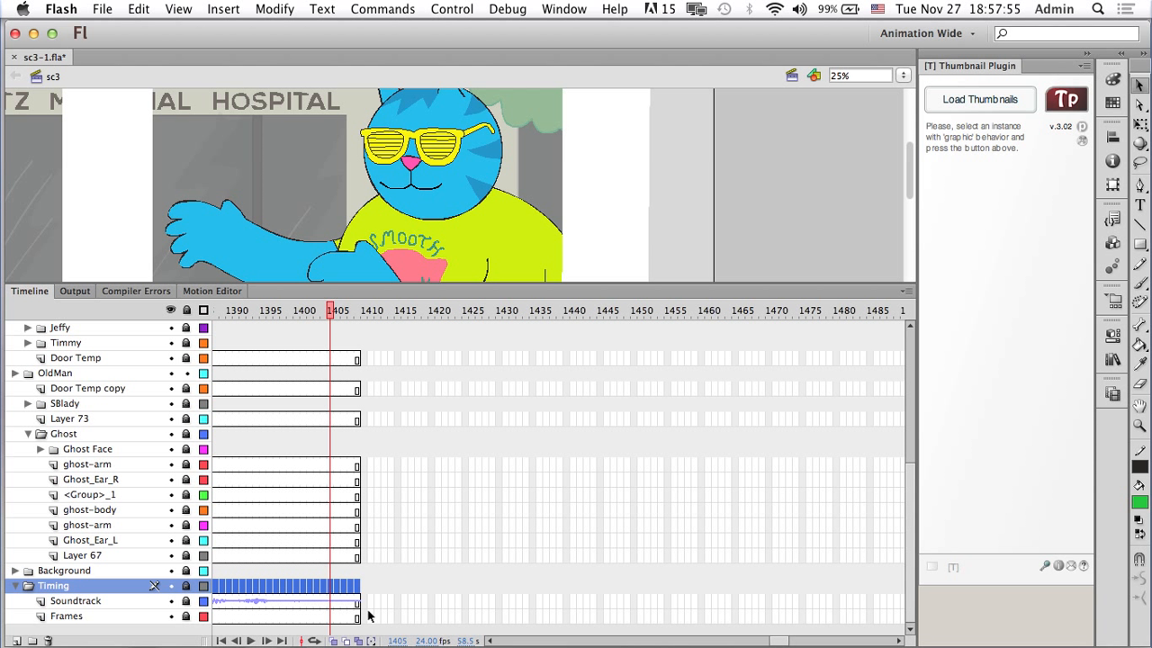
# Extend the Soundtrack layer to frame 1475 by inserting a frame there.
pyautogui.click(803, 601)
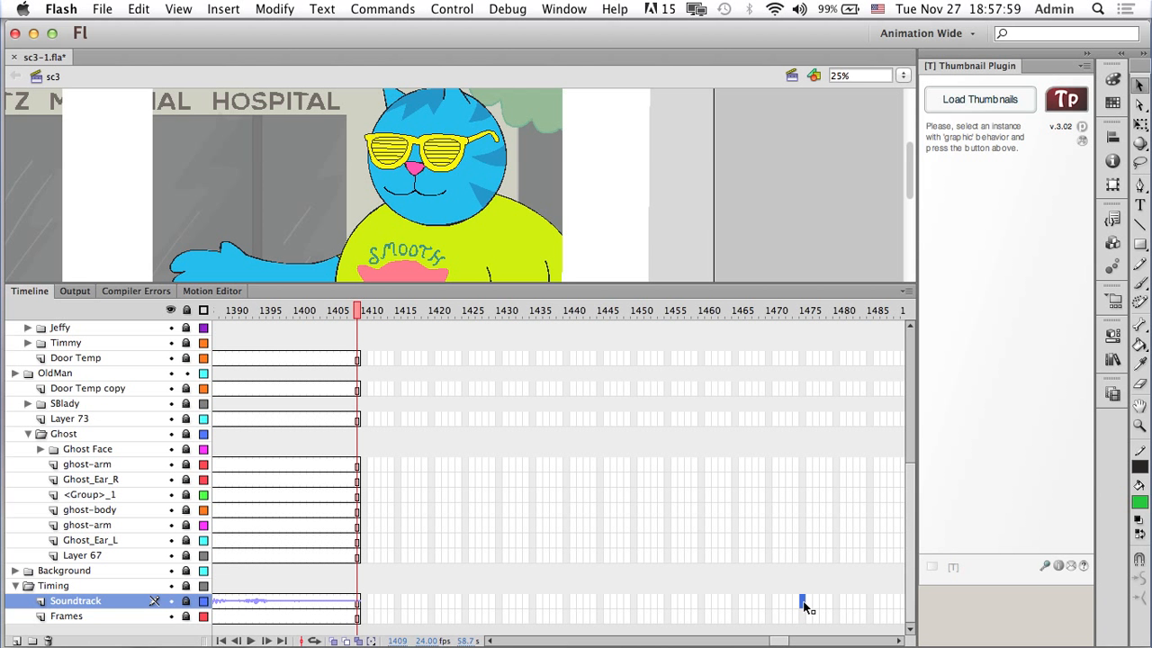
pyautogui.rightClick(804, 605)
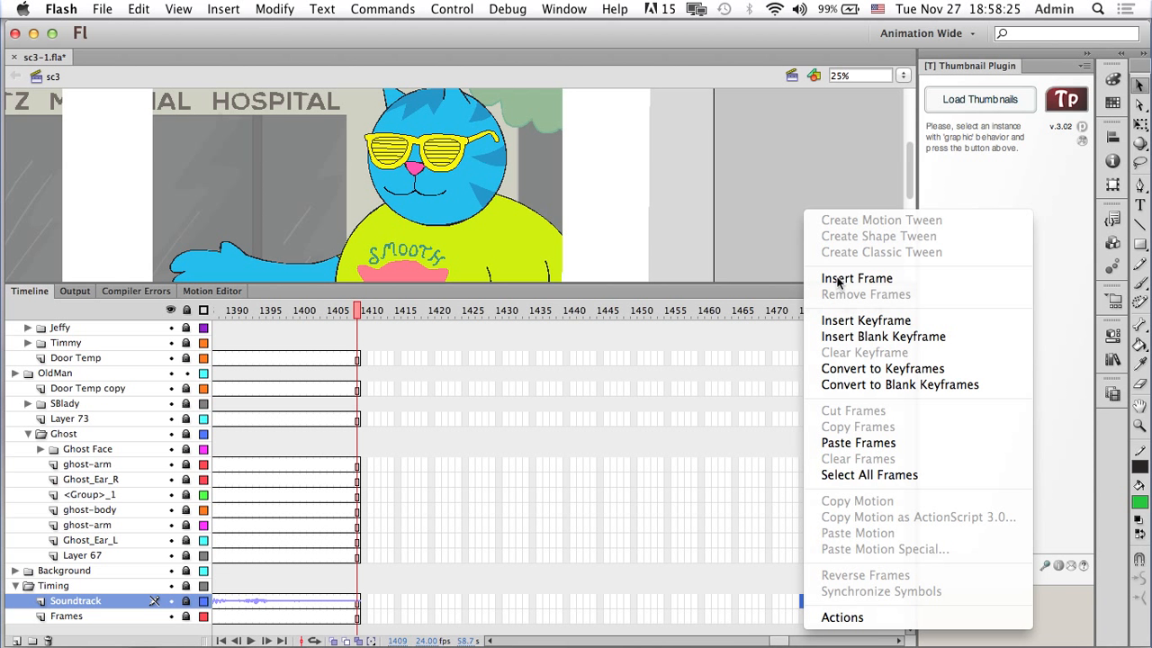
pyautogui.click(836, 281)
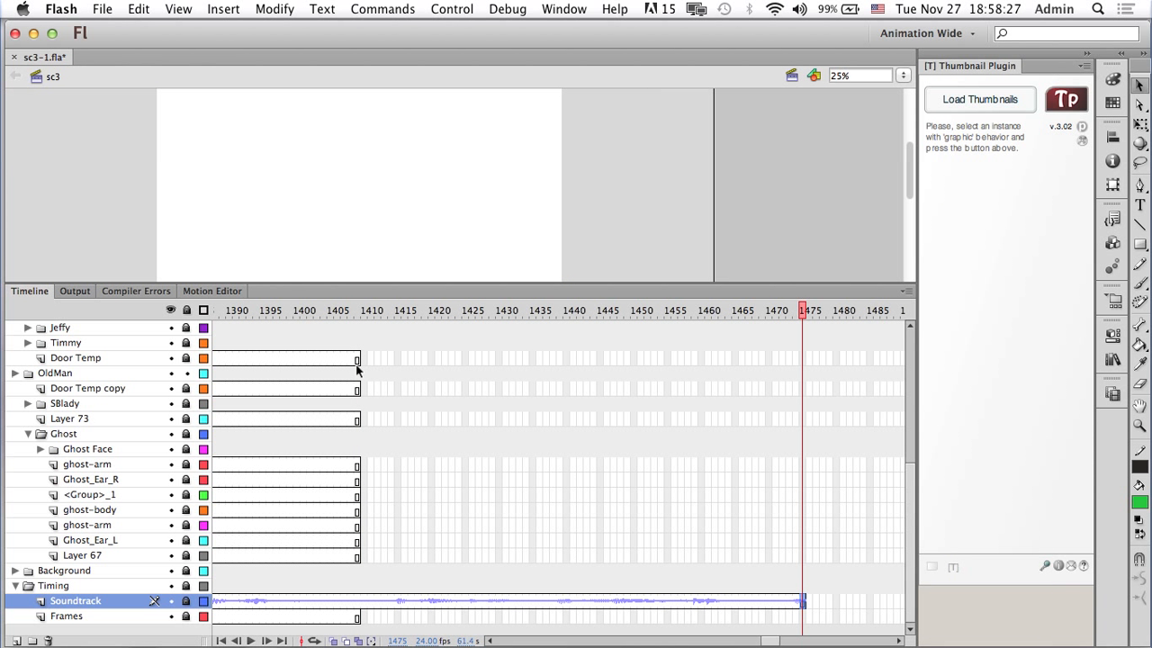
# Play the extended soundtrack from frame 1410 and scrub through it to frame 1431.
pyautogui.click(365, 310)
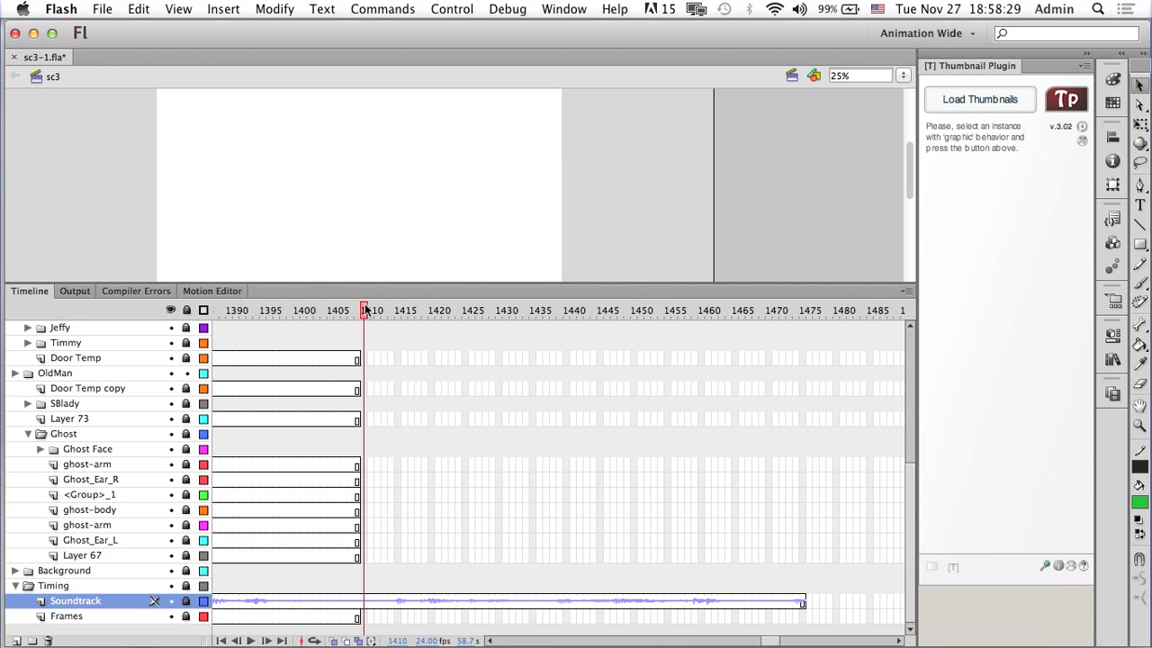
pyautogui.press('Return')
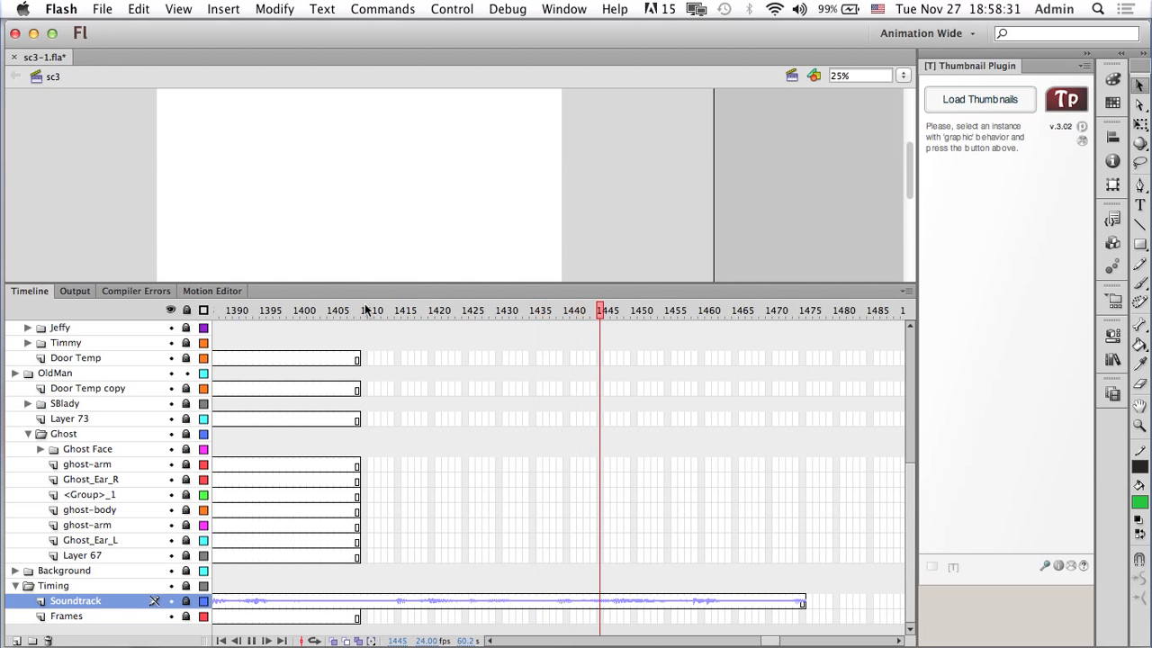
pyautogui.click(371, 310)
pyautogui.moveTo(387, 309); pyautogui.dragTo(507, 311)
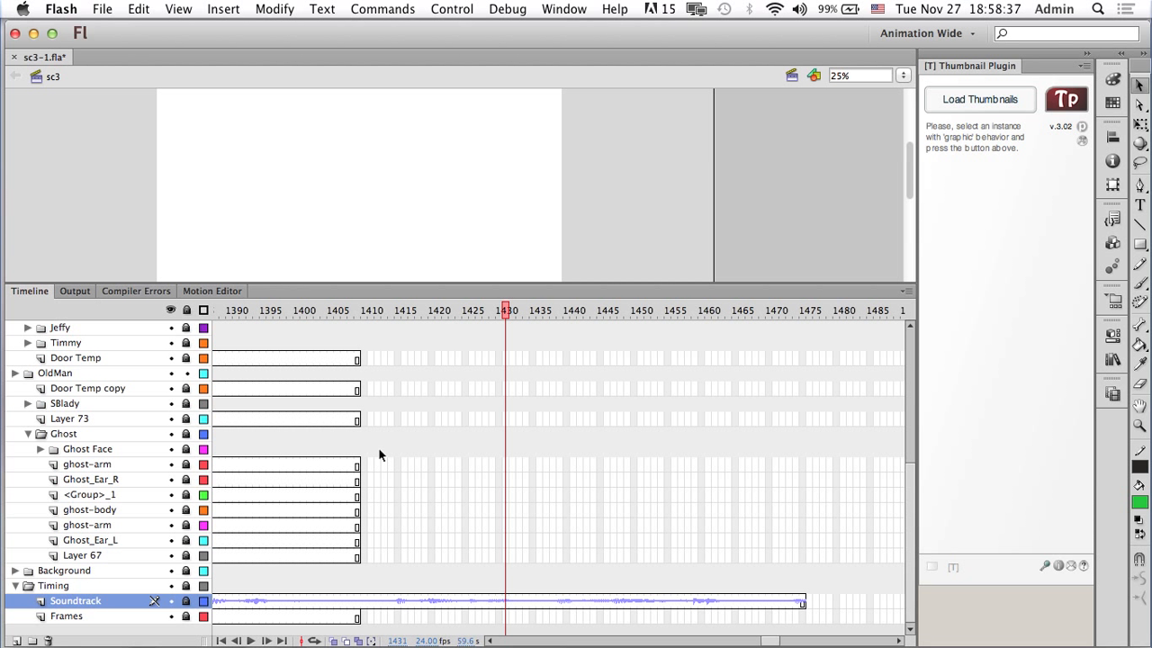
# Collapse the Ghost folder and paste the copied Smooth Kat pose at frame 1420 across the SK_Glasses to SK_Arm_L layers.
pyautogui.scroll(3, 378, 447)
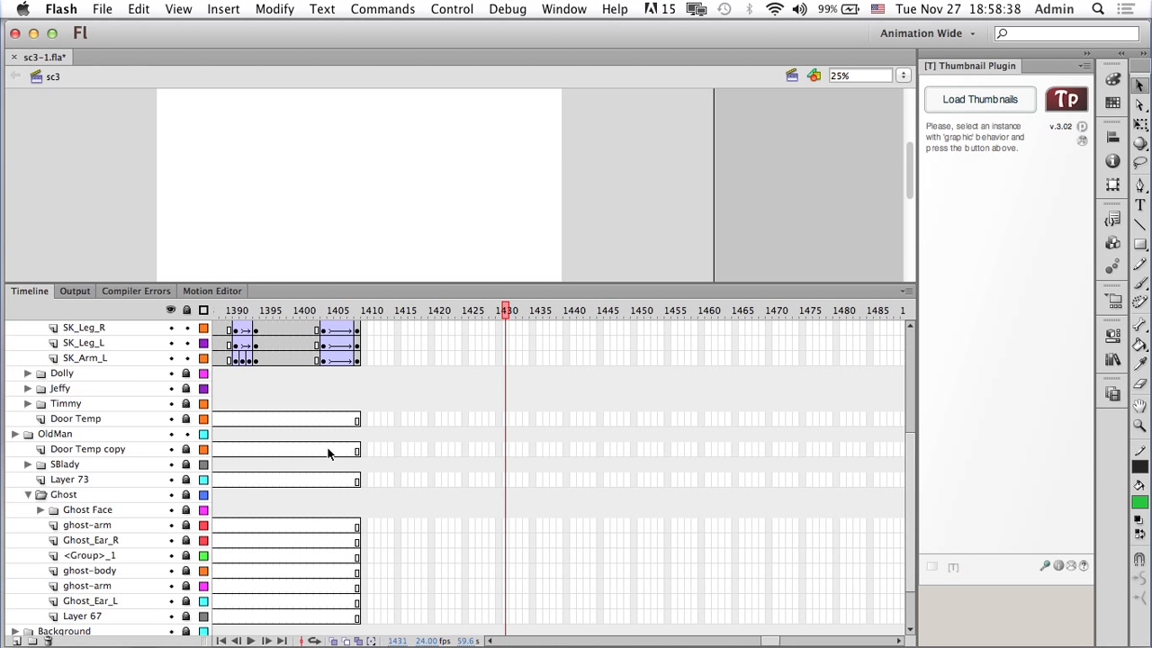
pyautogui.click(28, 496)
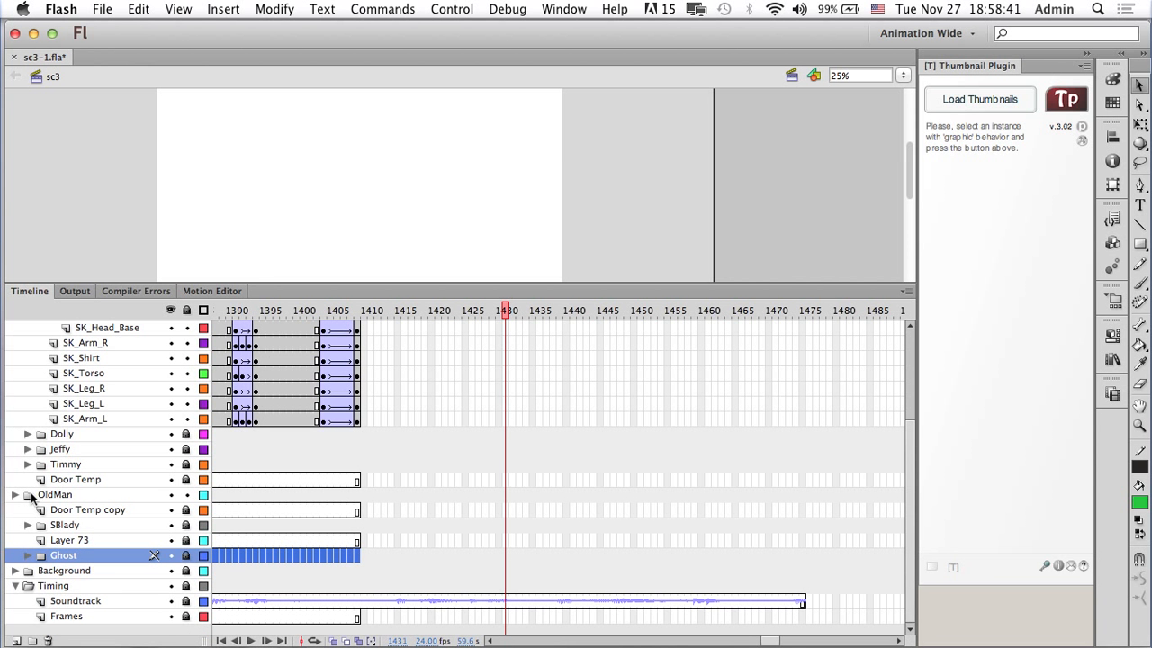
pyautogui.scroll(5, 372, 447)
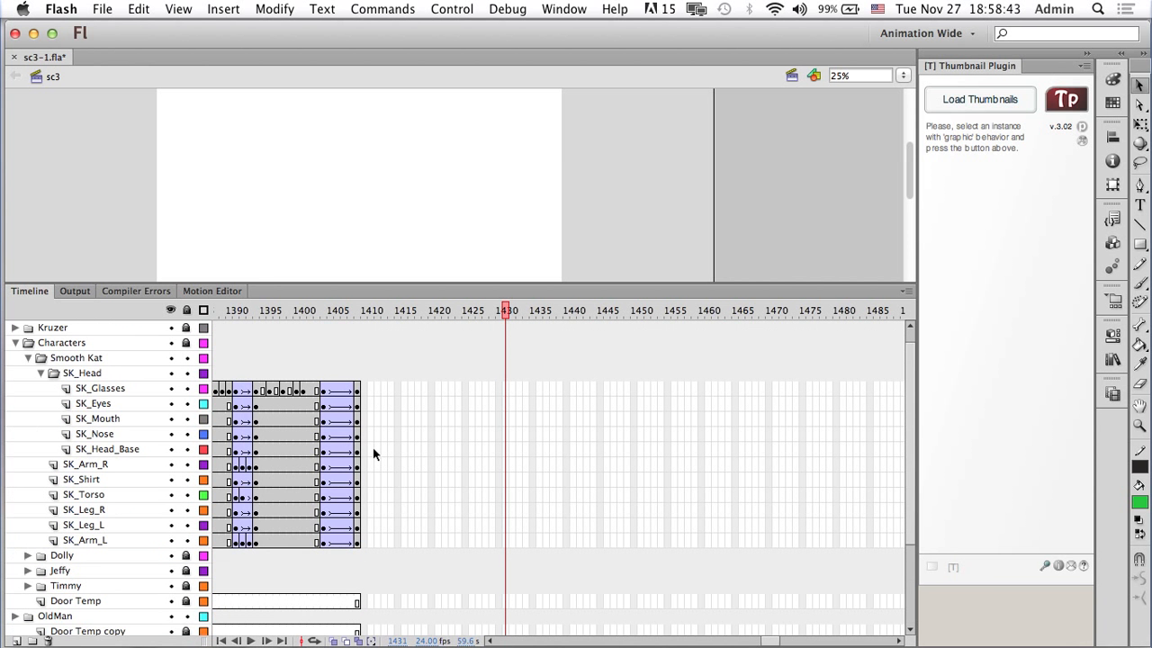
pyautogui.scroll(-3, 372, 447)
pyautogui.scroll(3, 373, 447)
pyautogui.moveTo(433, 390); pyautogui.dragTo(434, 540)
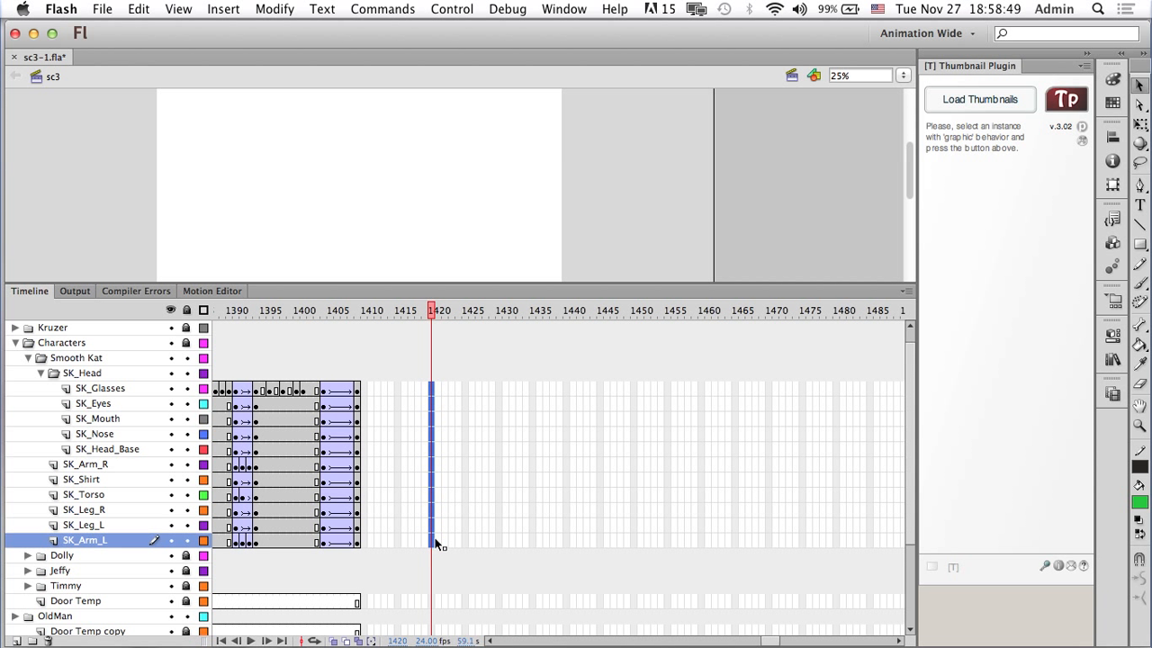
pyautogui.rightClick(432, 392)
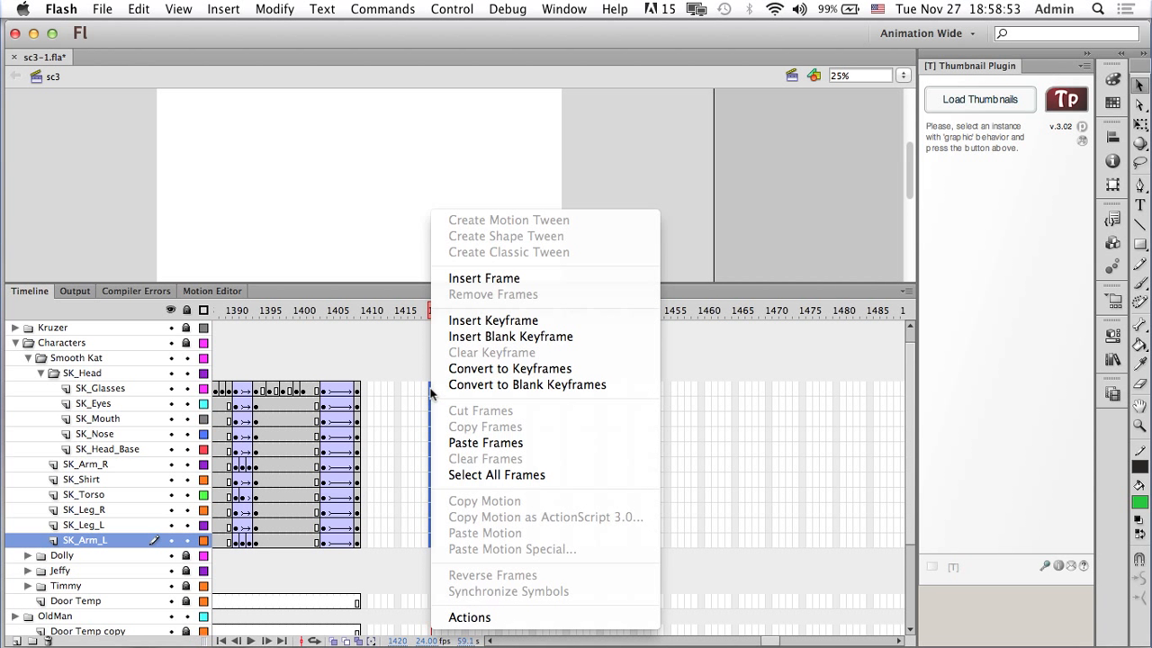
pyautogui.click(489, 442)
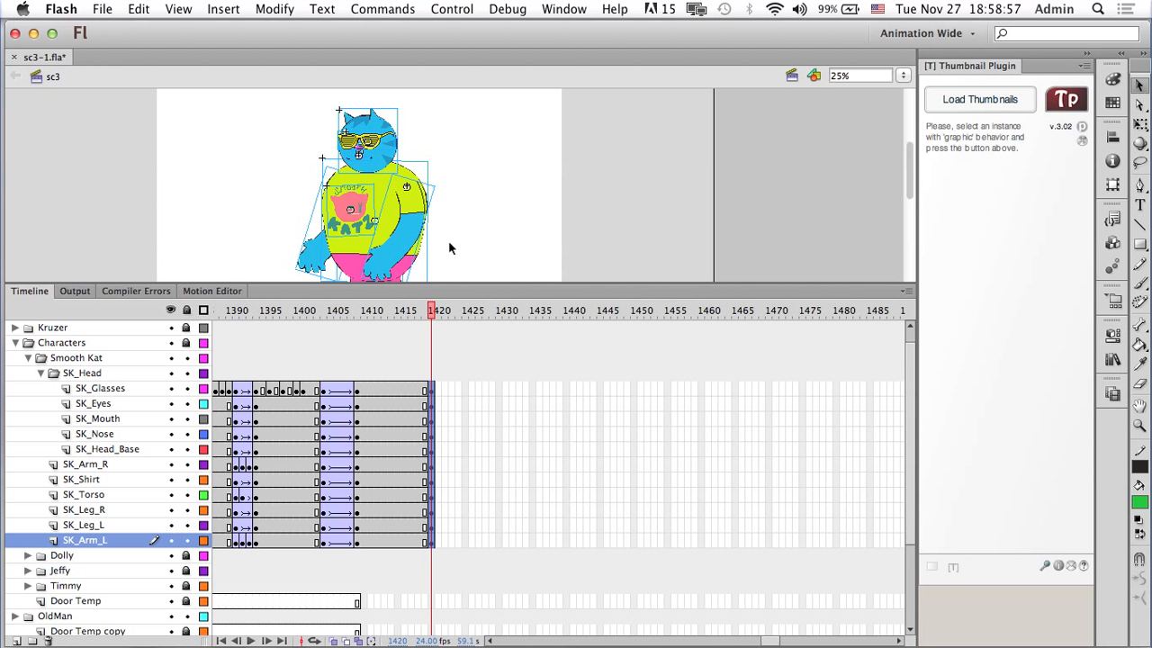
# Extend all Smooth Kat layers from SK_Glasses to SK_Arm_L to frame 1475 and return to frame 1420.
pyautogui.scroll(-3, 448, 240)
pyautogui.scroll(2, 448, 241)
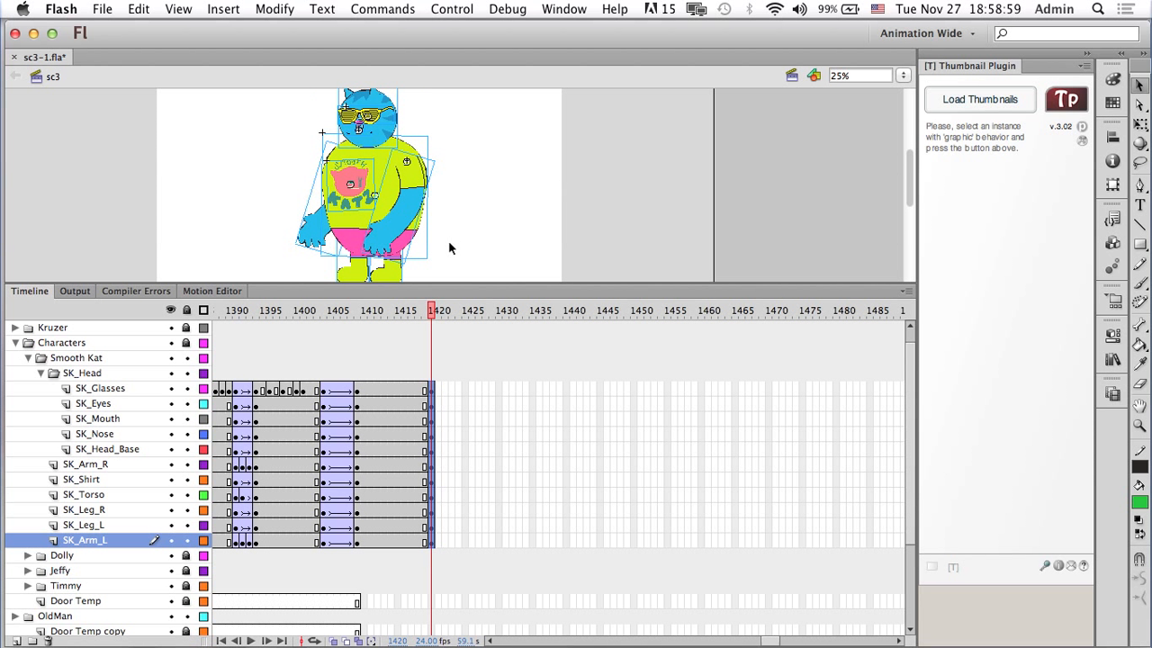
pyautogui.scroll(-3, 442, 409)
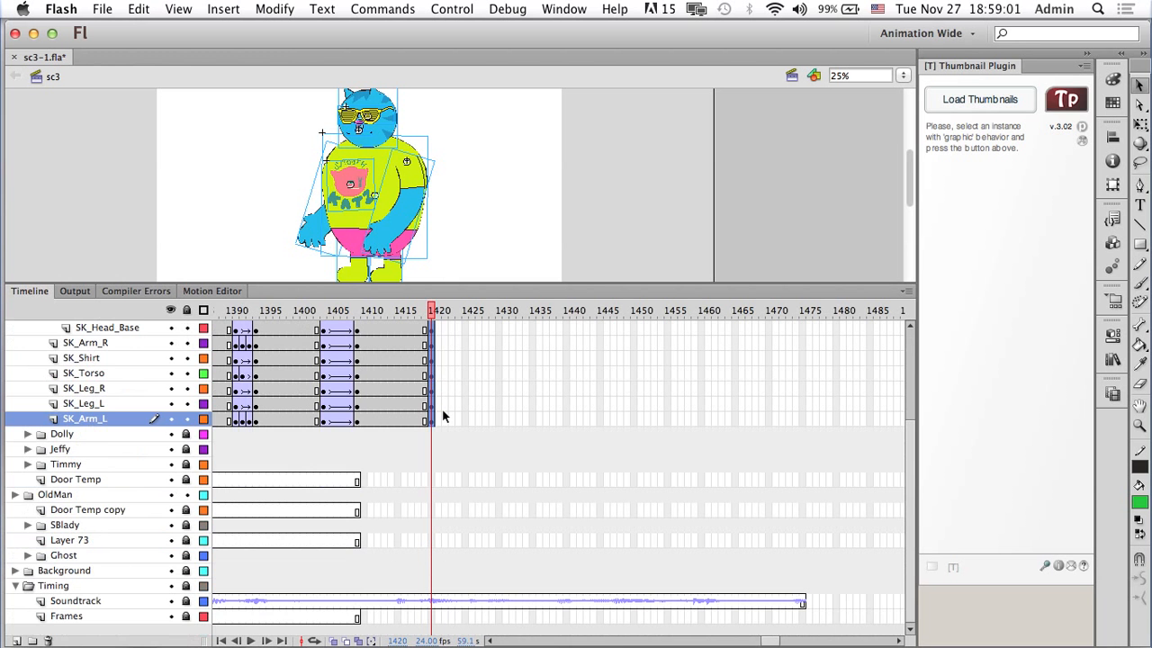
pyautogui.scroll(2, 442, 409)
pyautogui.moveTo(456, 310); pyautogui.dragTo(902, 357)
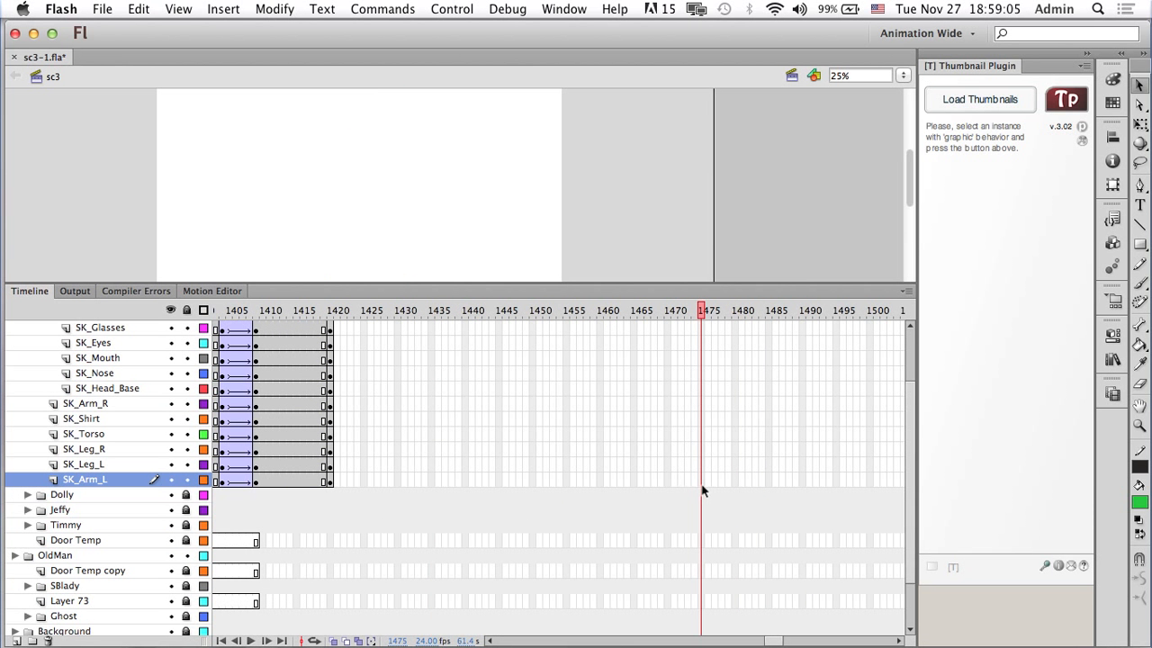
pyautogui.moveTo(703, 482); pyautogui.dragTo(700, 370)
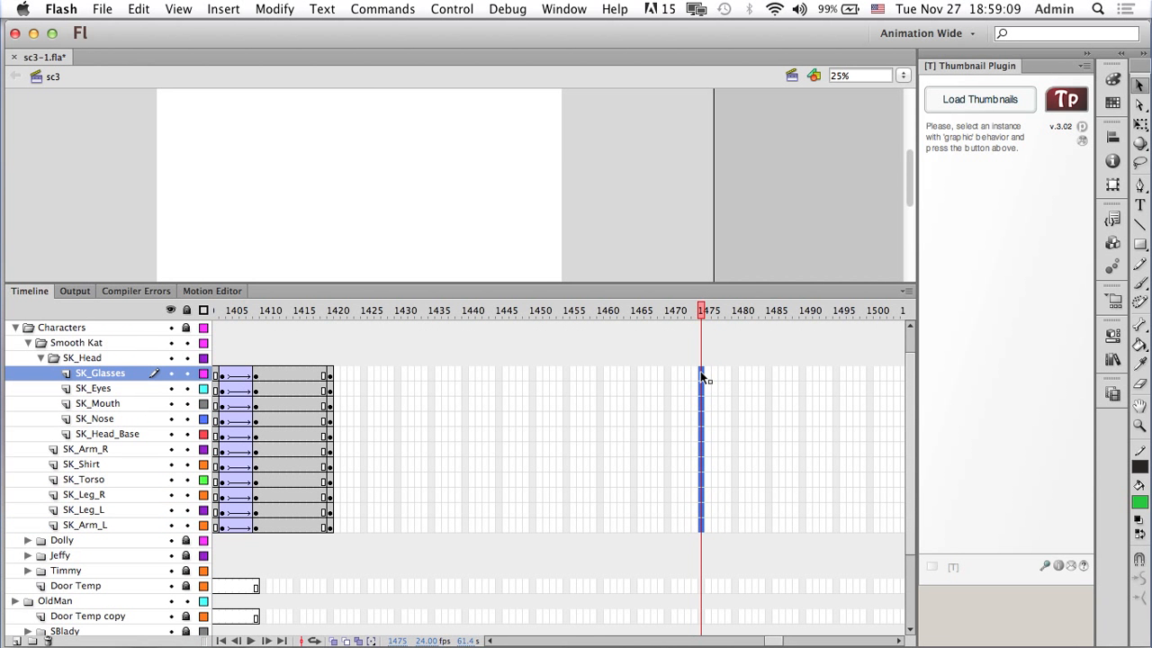
pyautogui.rightClick(700, 372)
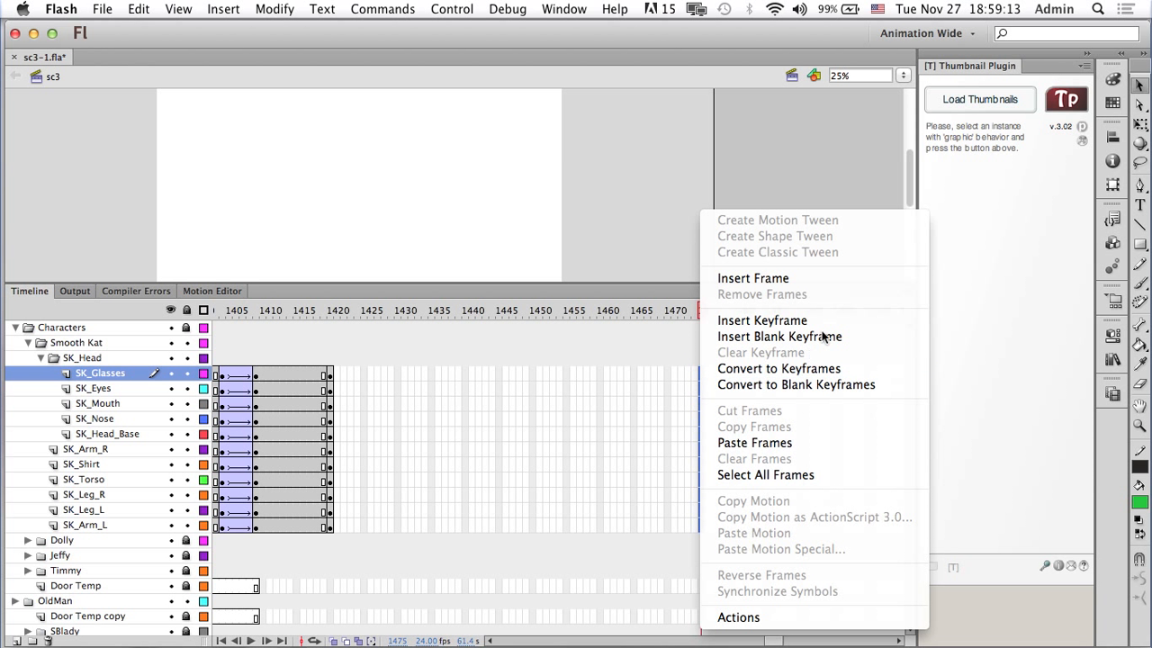
pyautogui.click(812, 278)
pyautogui.click(331, 311)
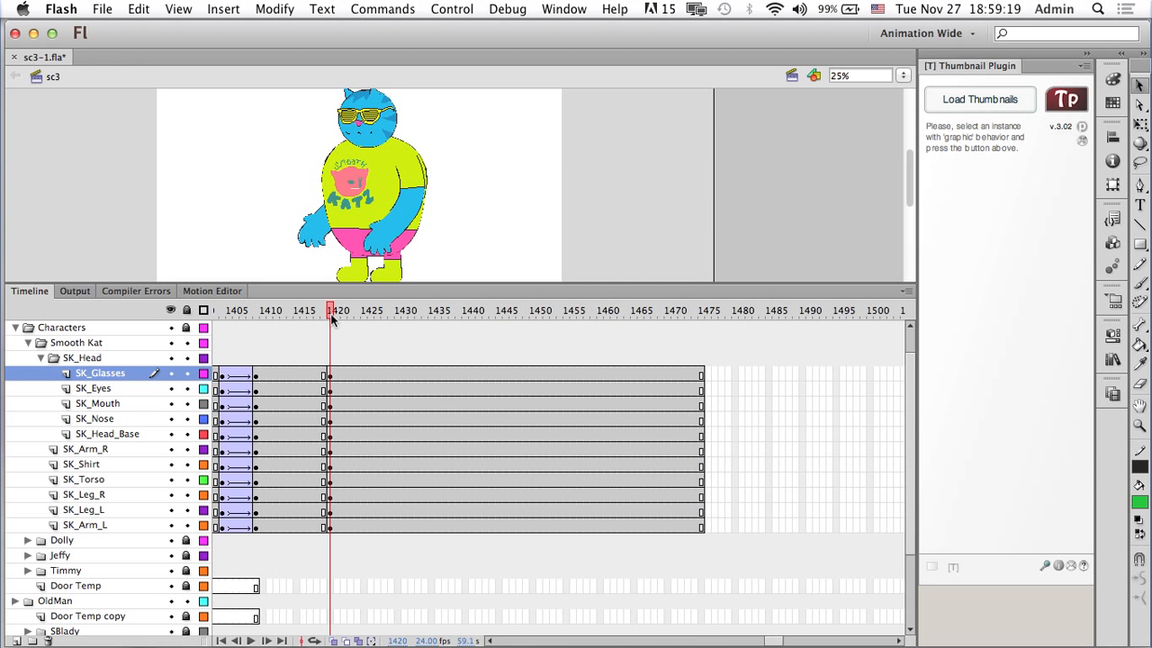
# Switch to the Animation Tall workspace and expand the collapsed panels holding the timeline and properties.
pyautogui.click(452, 9)
pyautogui.moveTo(576, 8)
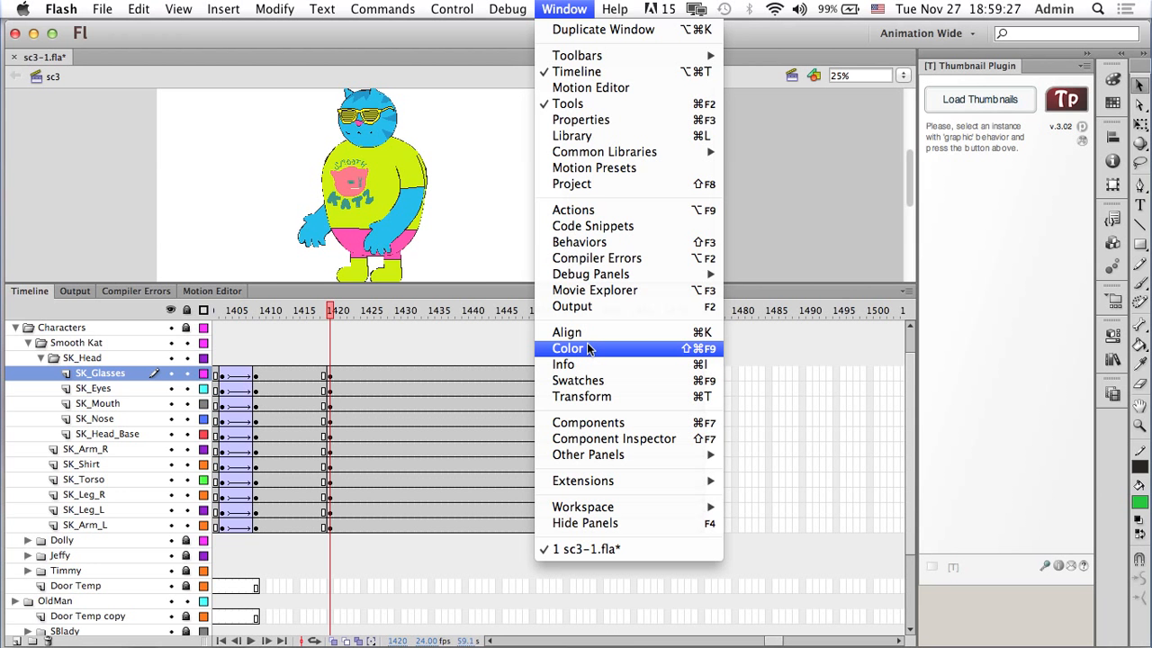
pyautogui.moveTo(622, 510)
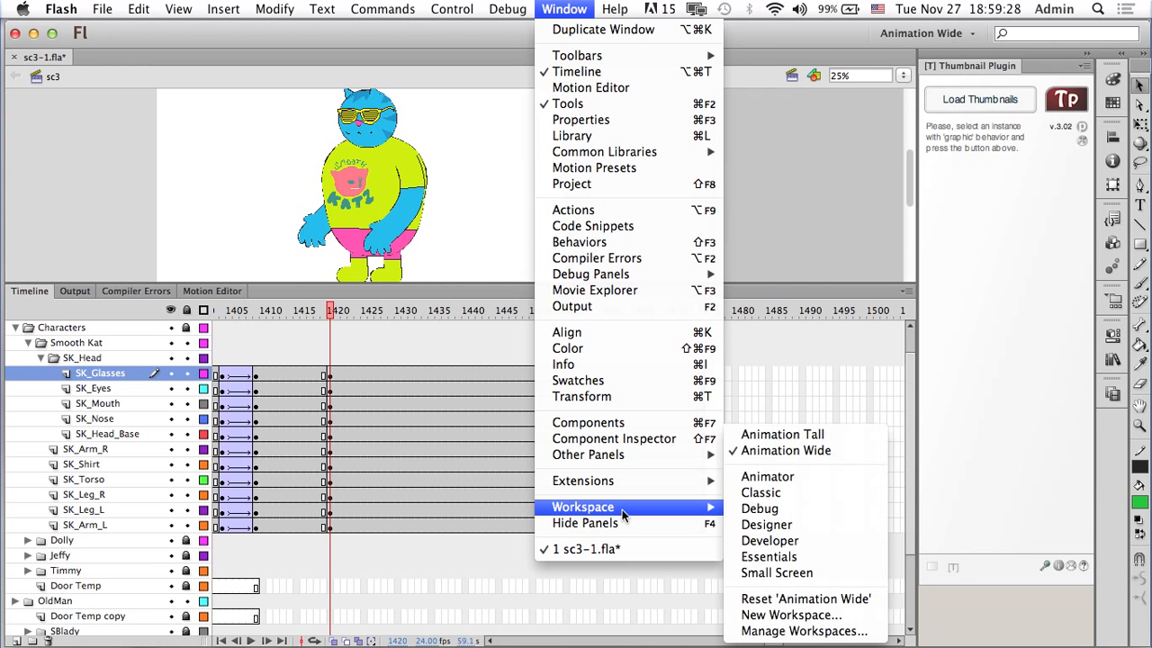
pyautogui.click(801, 435)
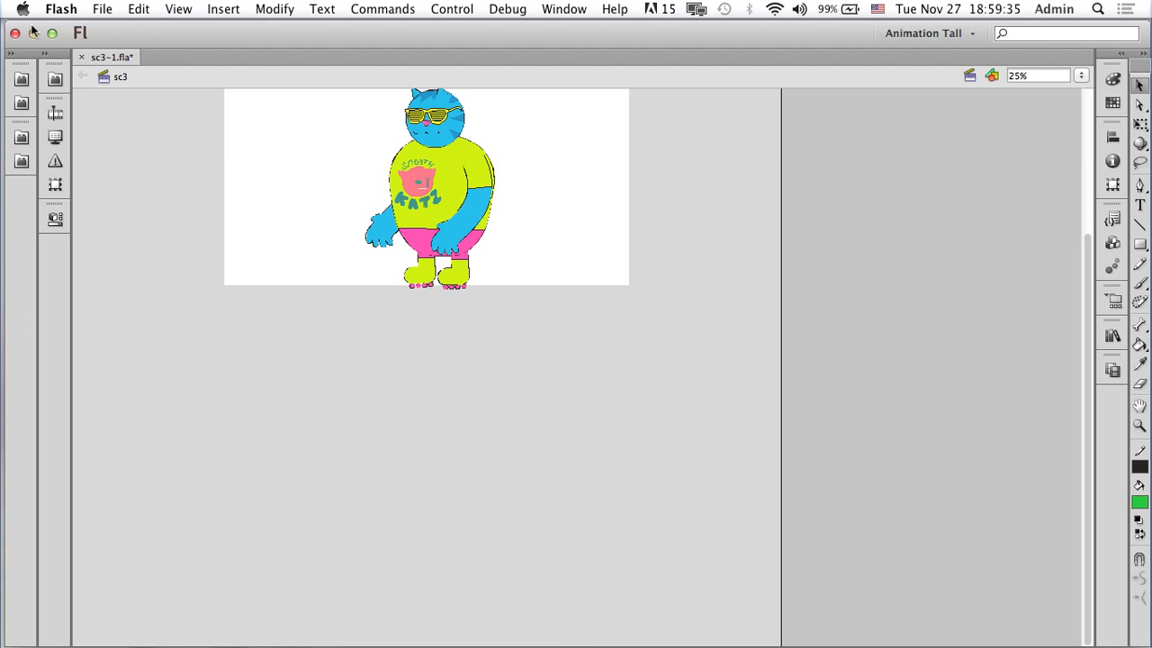
pyautogui.click(45, 56)
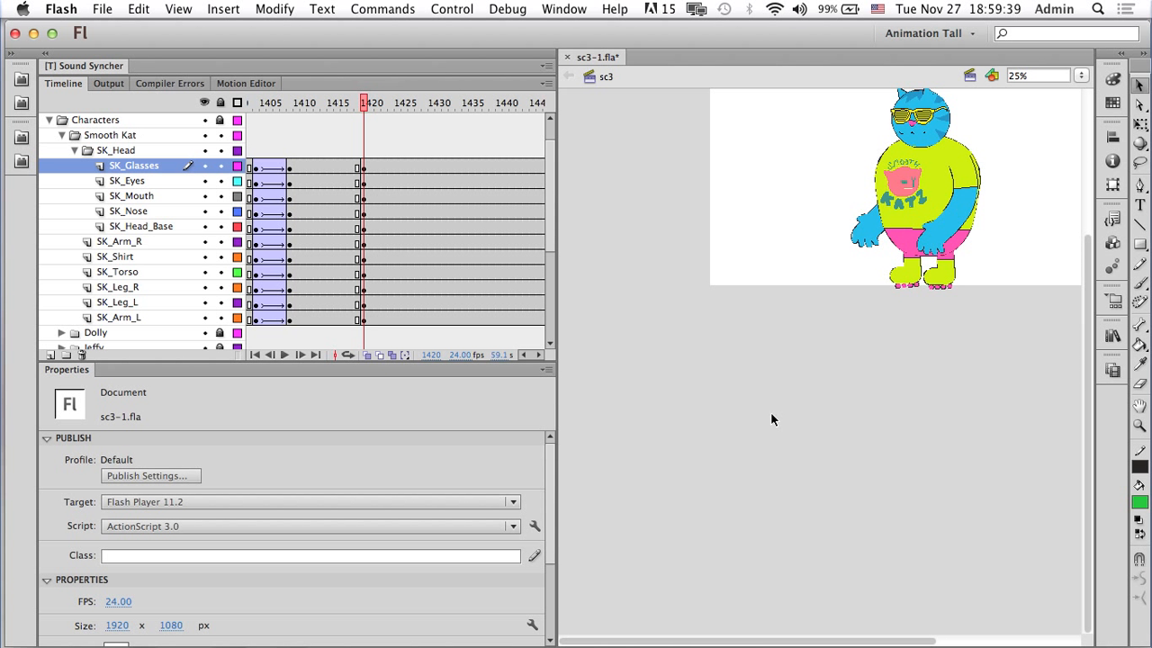
# Set the stage magnification to 60% and bring Smooth Kat's whole figure into view.
pyautogui.press('super+equal')
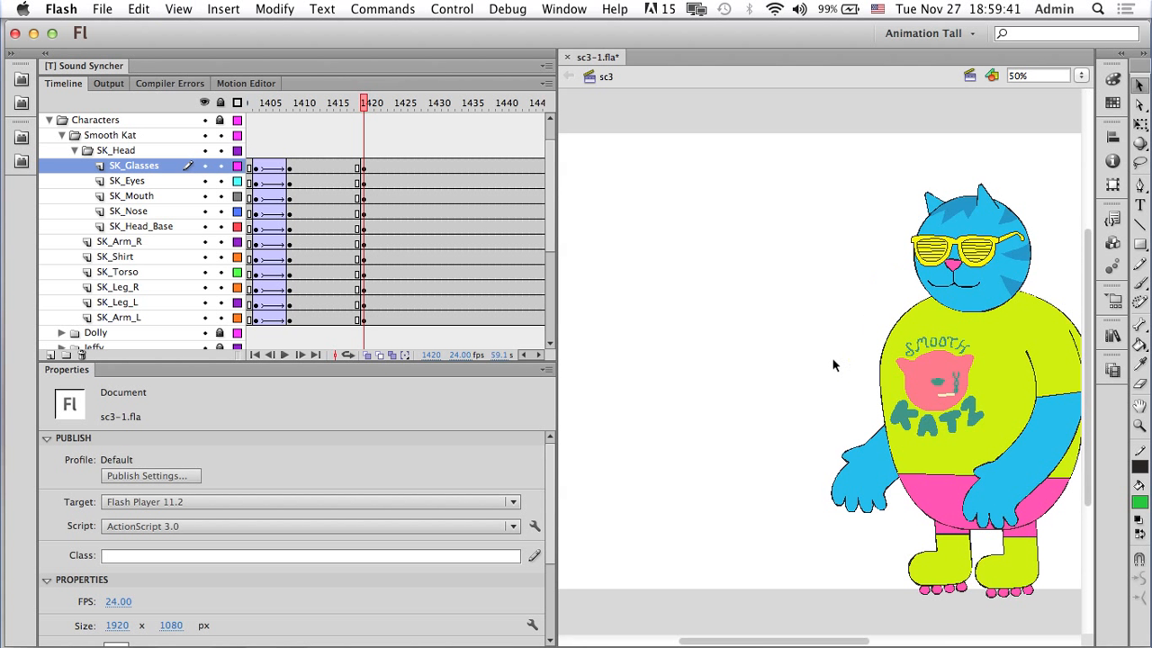
pyautogui.press('super+equal')
pyautogui.hscroll(10, 892, 387)
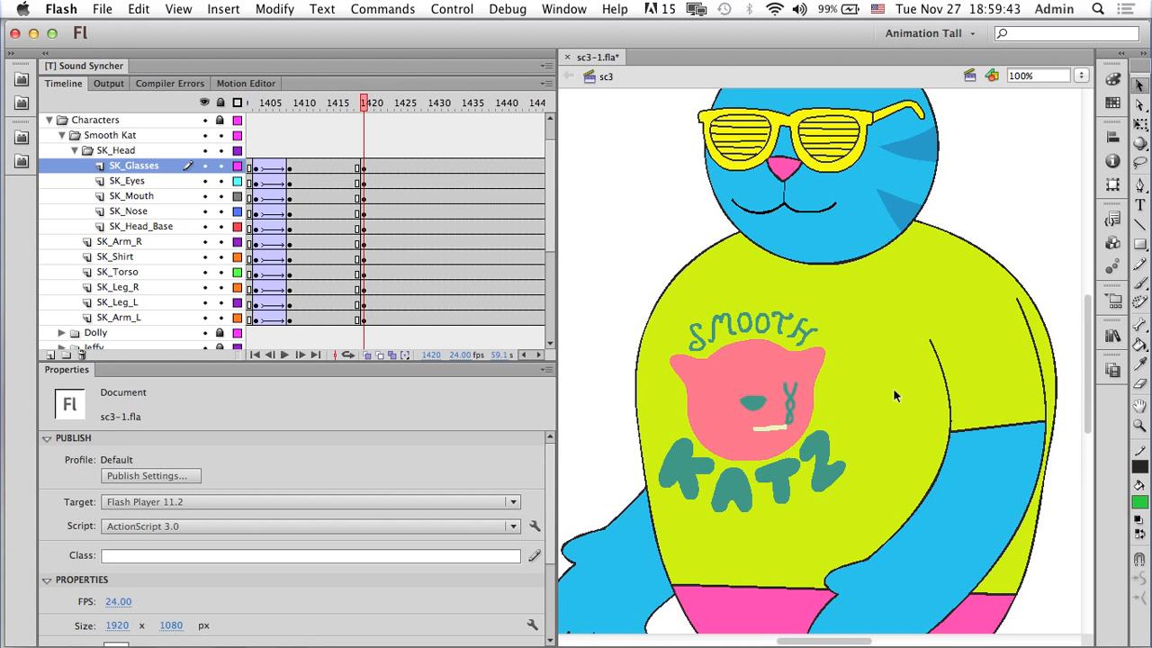
pyautogui.click(1017, 76)
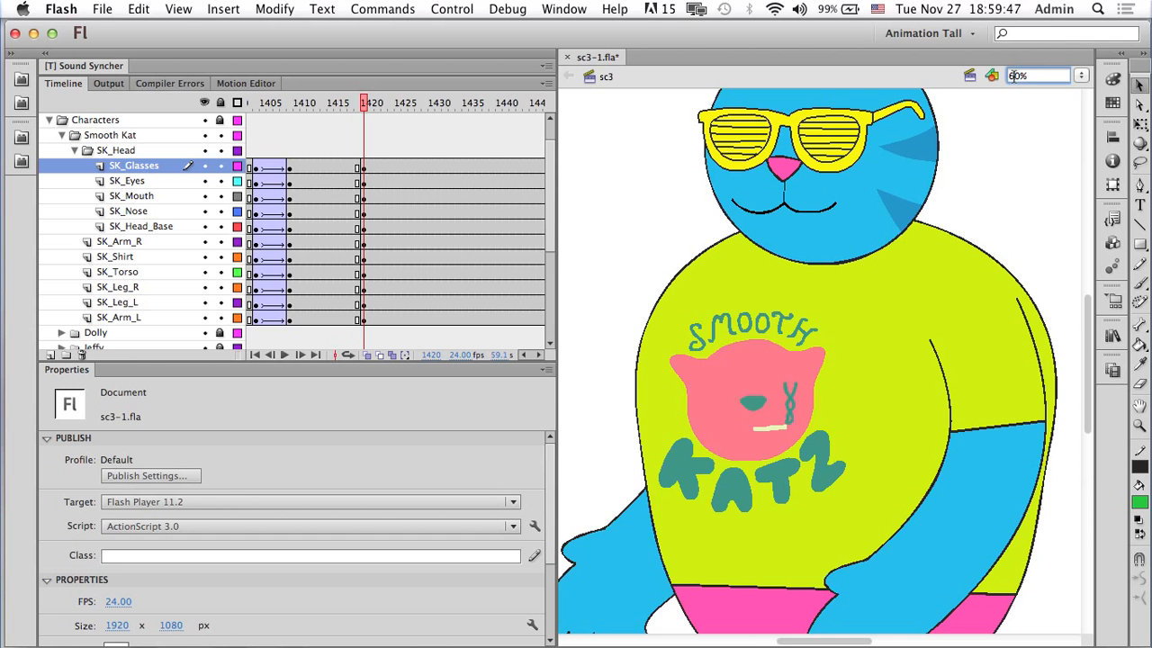
pyautogui.write('60')
pyautogui.press('Return')
pyautogui.scroll(-3, 976, 183)
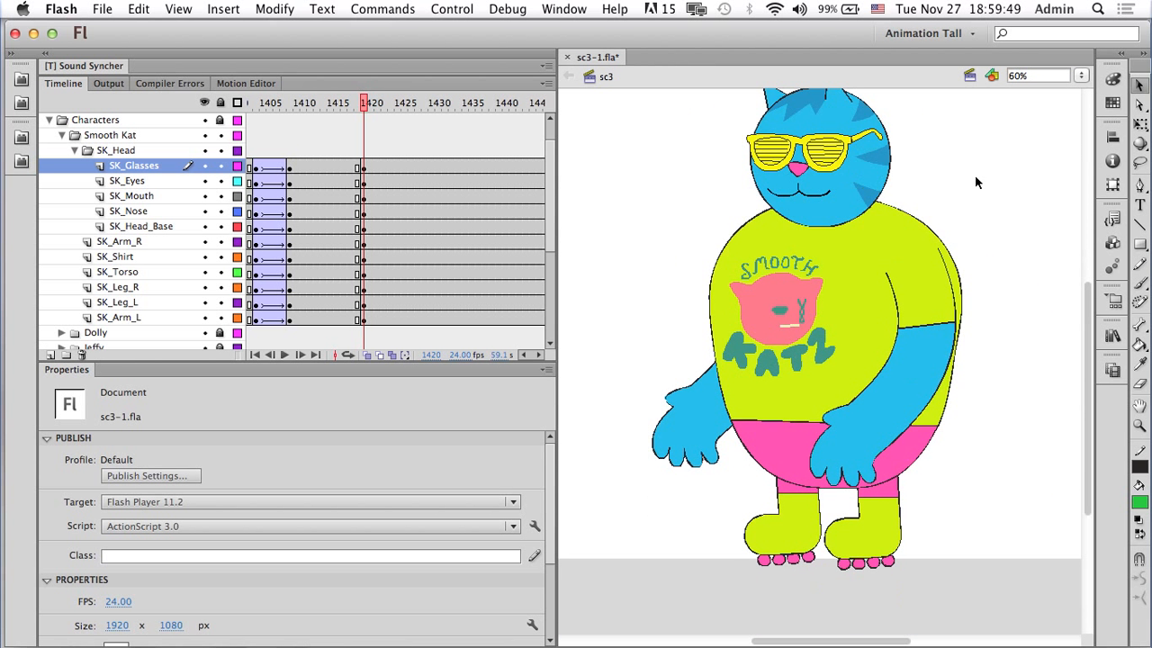
pyautogui.scroll(1, 911, 253)
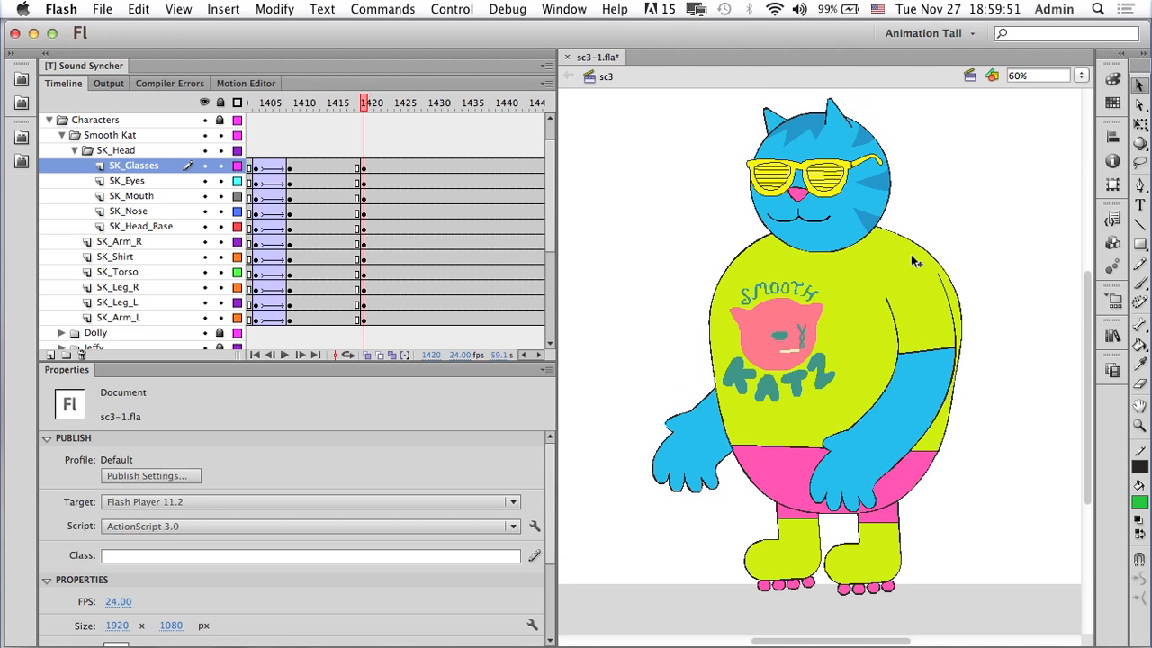
# Play the soundtrack from frame 1420 and scrub back to frame 1411 to judge when the new pose should start.
pyautogui.click(369, 102)
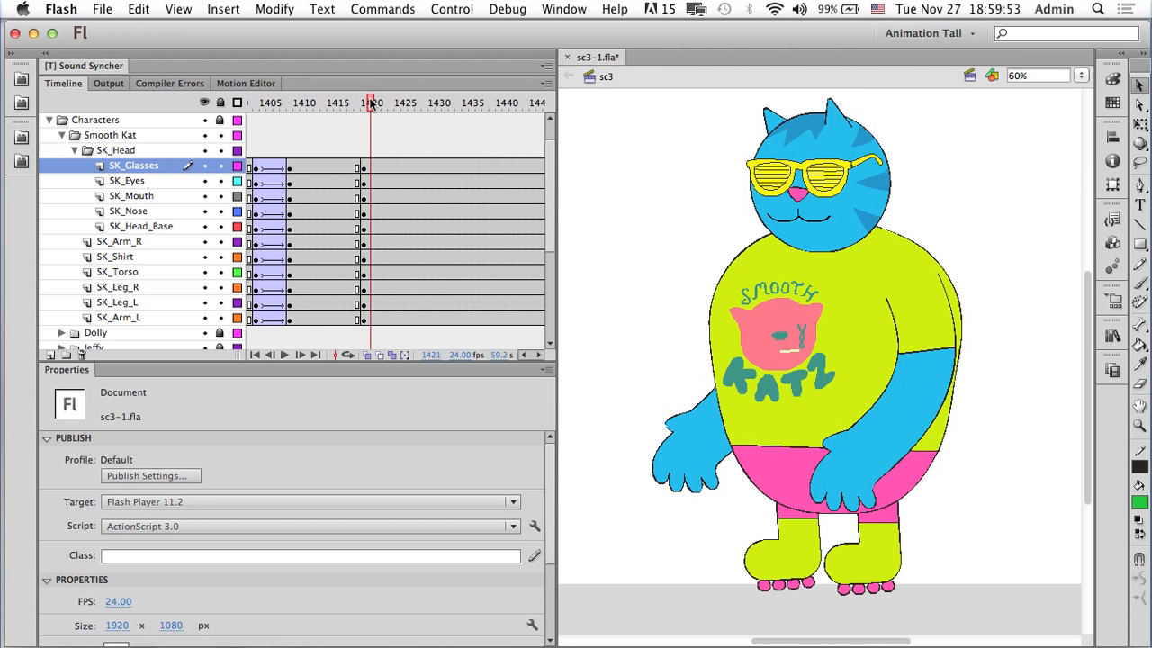
pyautogui.moveTo(369, 102); pyautogui.dragTo(364, 103)
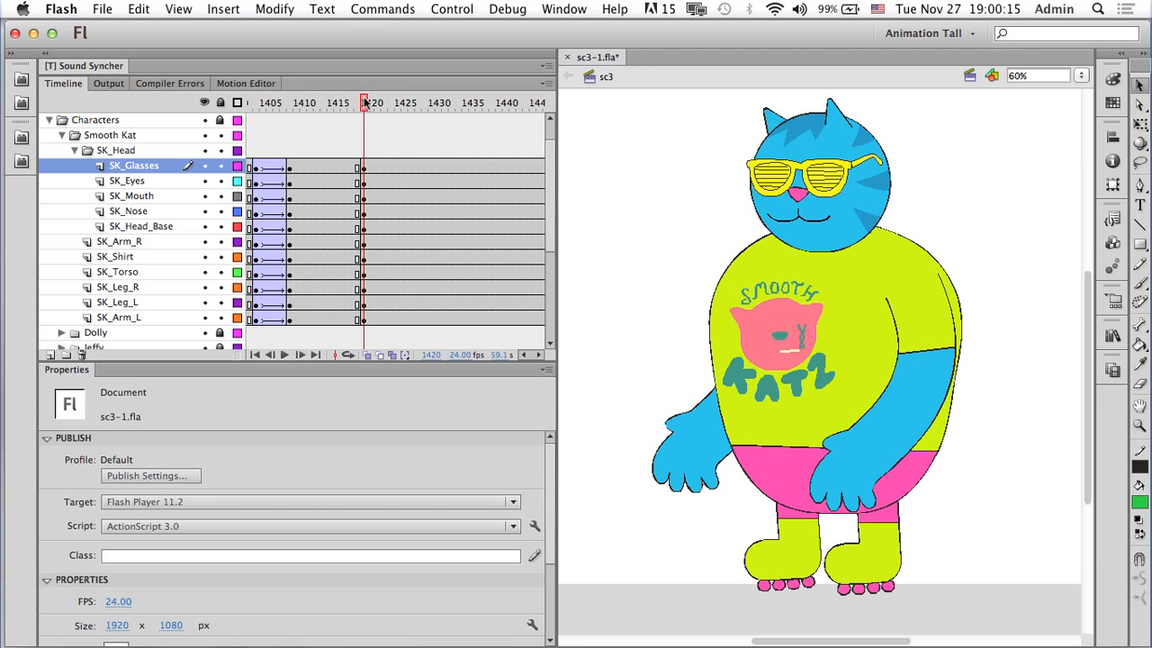
pyautogui.press('Return')
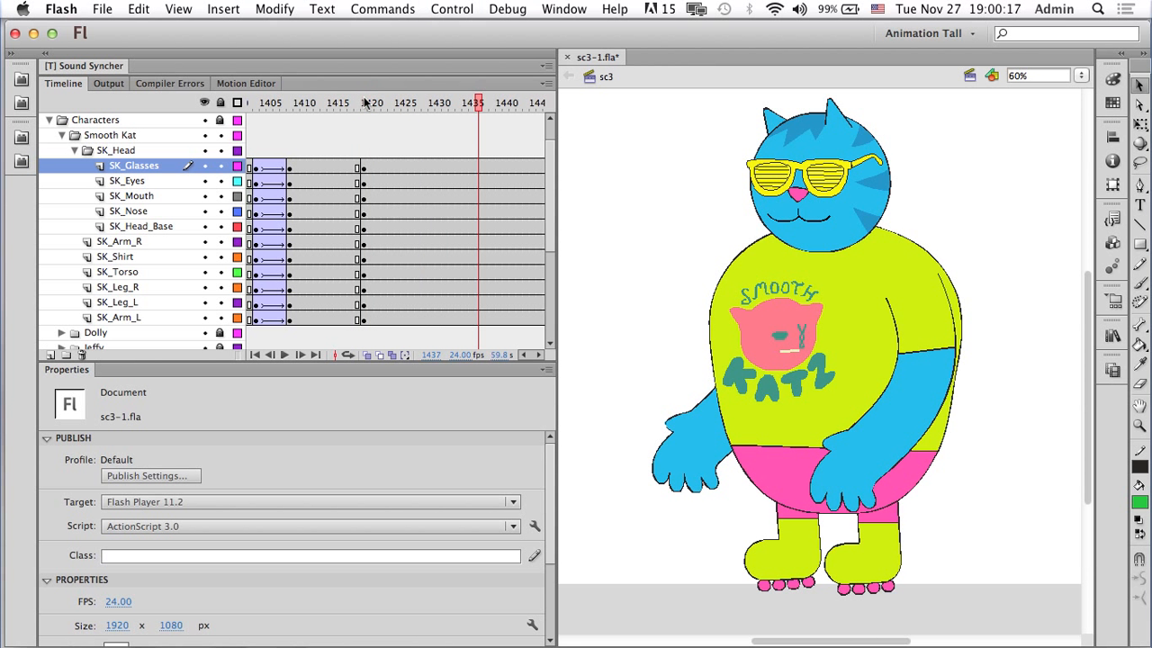
pyautogui.moveTo(329, 110); pyautogui.dragTo(305, 107)
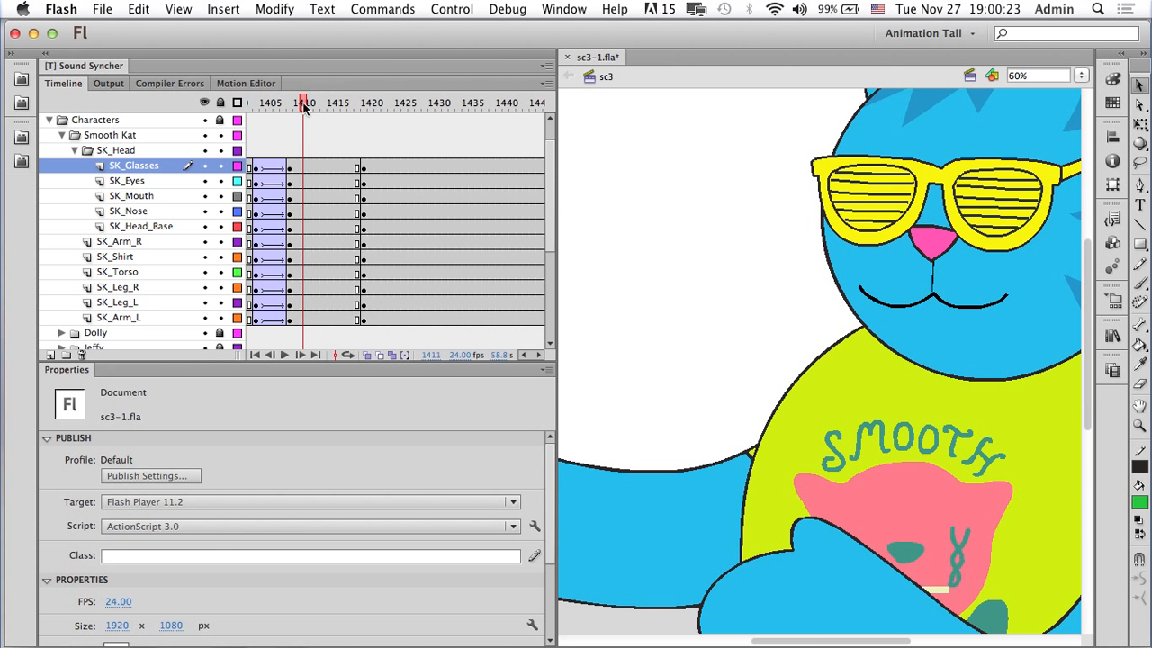
pyautogui.moveTo(306, 110); pyautogui.dragTo(350, 108)
# Move the Smooth Kat pose keyframes at frame 1420 to frame 1410 on all SK layers and scrub ahead to frame 1421.
pyautogui.moveTo(362, 163); pyautogui.dragTo(300, 322)
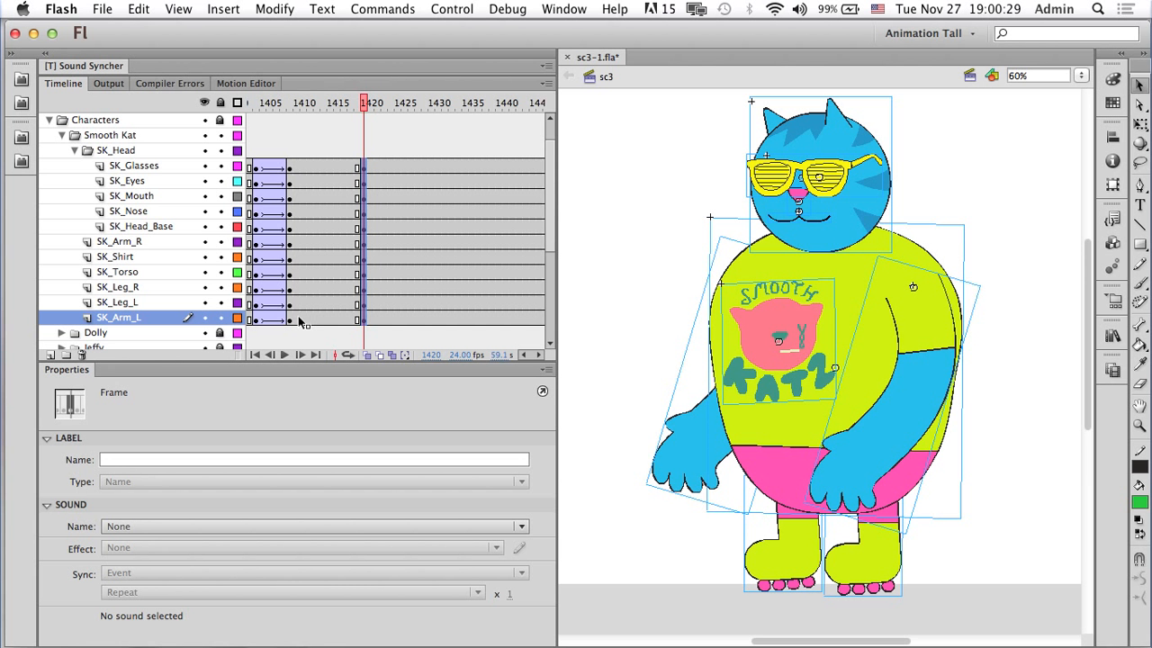
pyautogui.moveTo(298, 316); pyautogui.dragTo(296, 316)
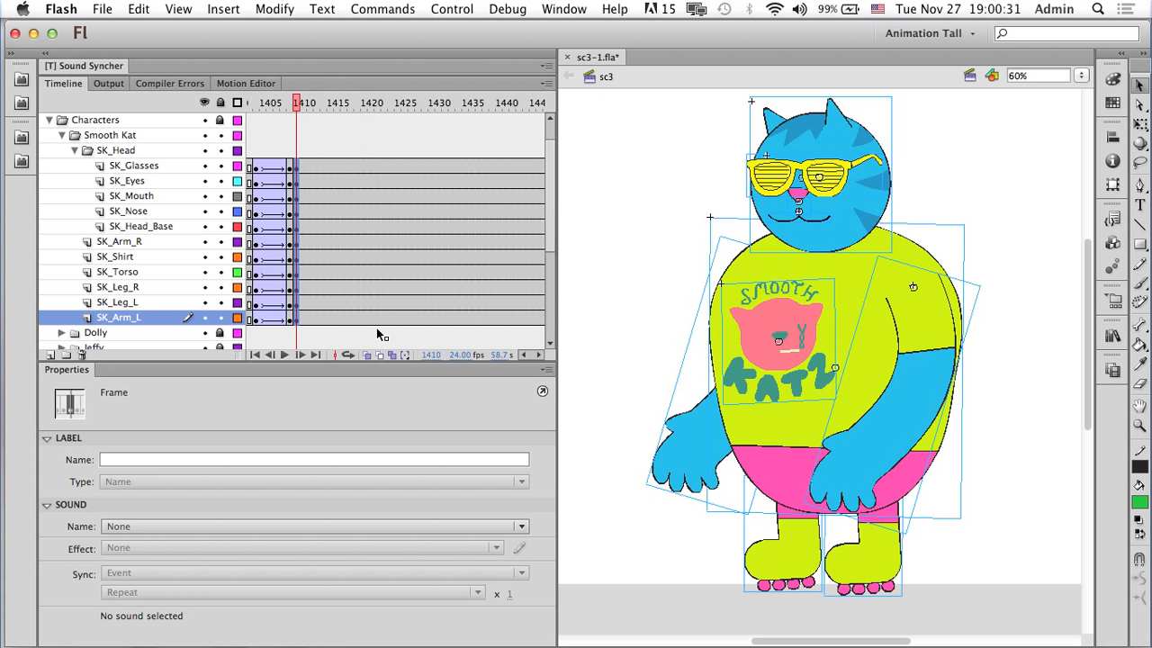
pyautogui.click(298, 110)
pyautogui.moveTo(298, 109); pyautogui.dragTo(373, 241)
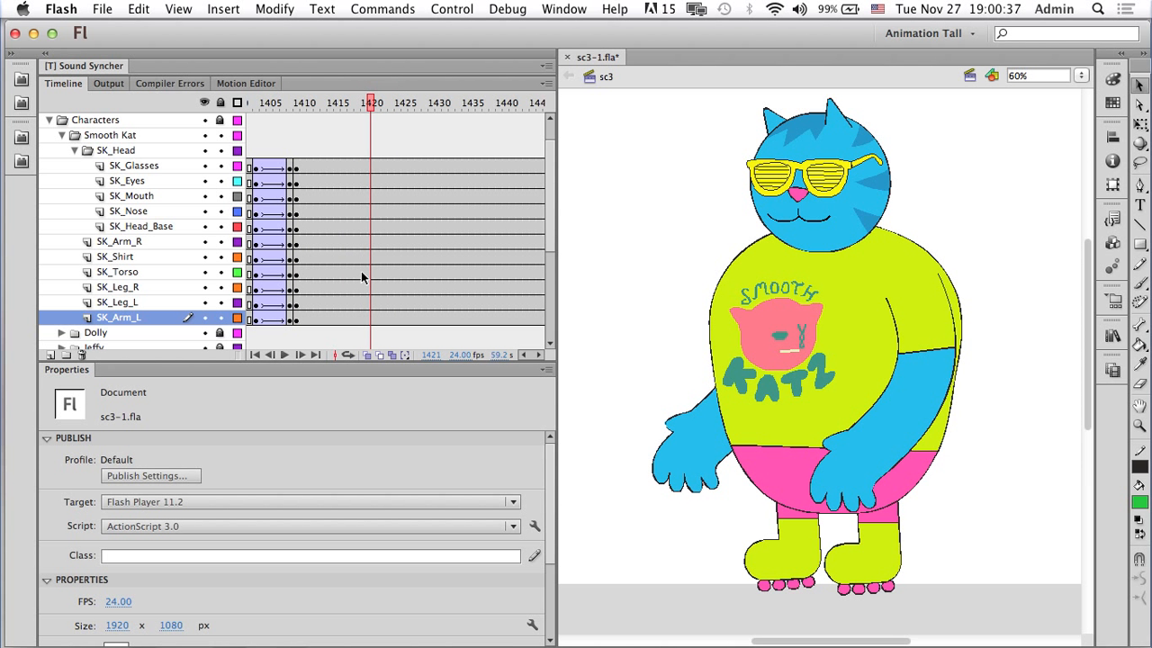
pyautogui.scroll(-3, 361, 271)
pyautogui.scroll(4, 361, 270)
pyautogui.scroll(-2, 361, 275)
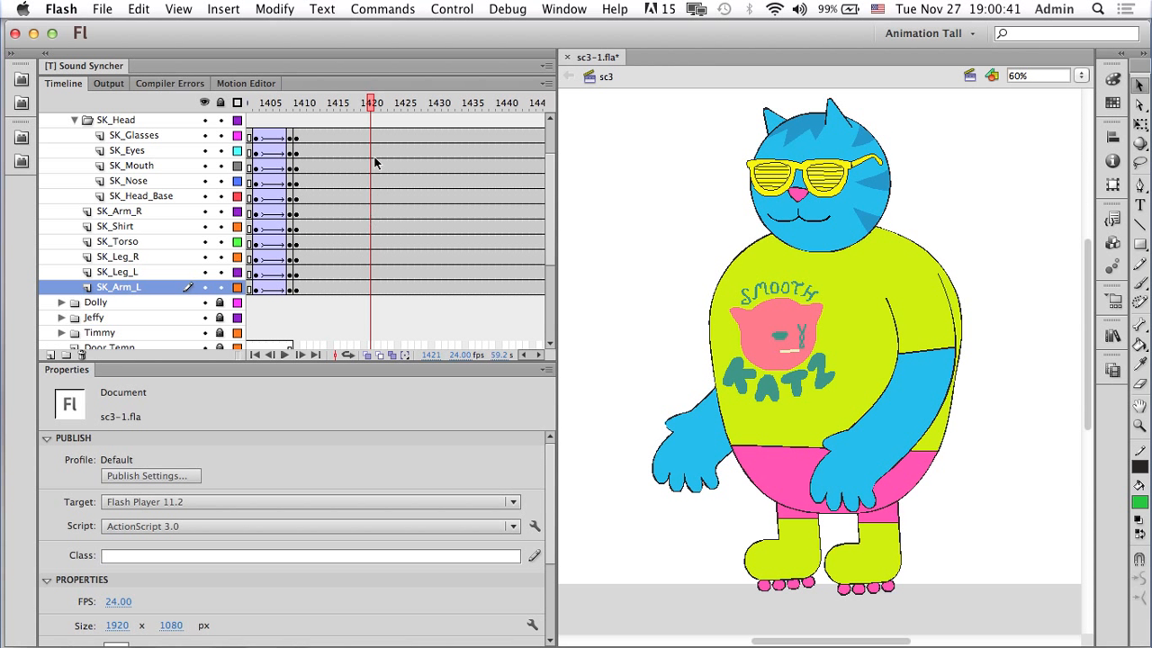
# Insert keyframes at frame 1421 on every SK layer, from SK_Glasses down to SK_Arm_L.
pyautogui.moveTo(369, 139); pyautogui.dragTo(370, 293)
pyautogui.rightClick(370, 292)
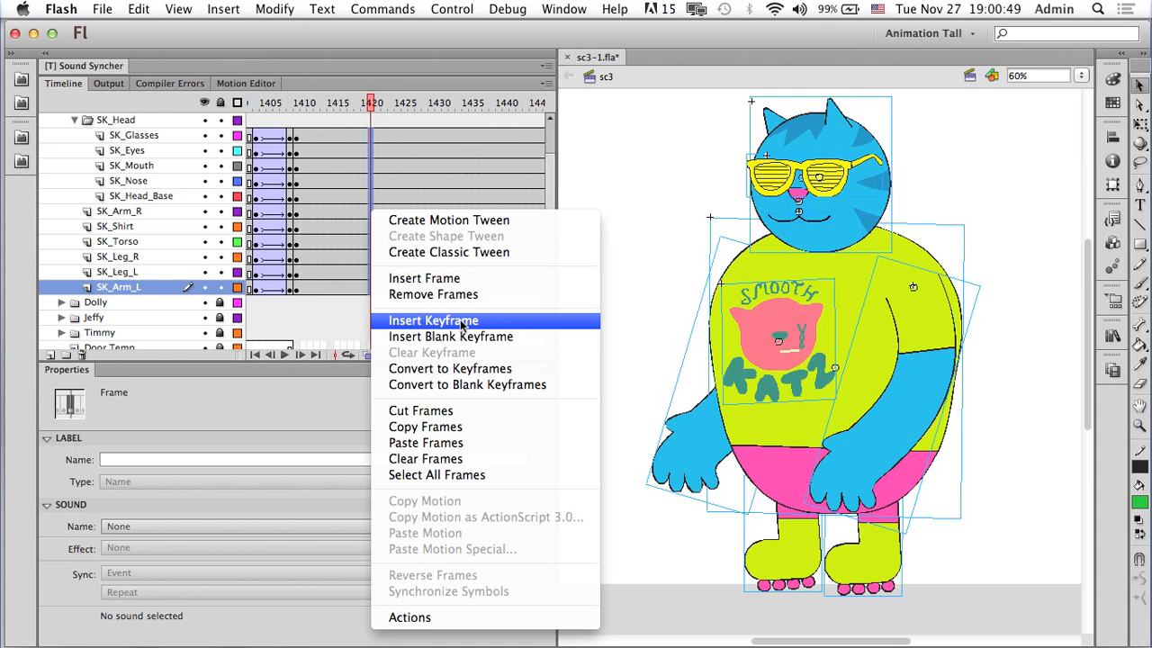
pyautogui.click(509, 373)
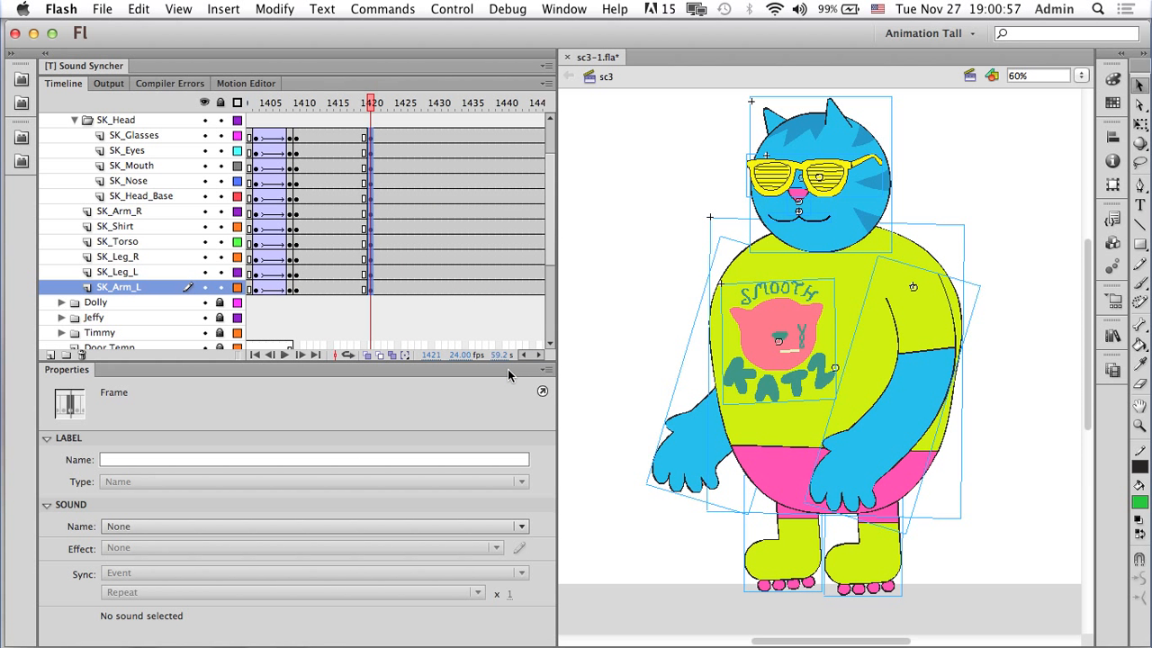
# Scrub ahead to find the next accent and insert keyframes at frame 1433 on all SK layers.
pyautogui.moveTo(367, 105); pyautogui.dragTo(432, 109)
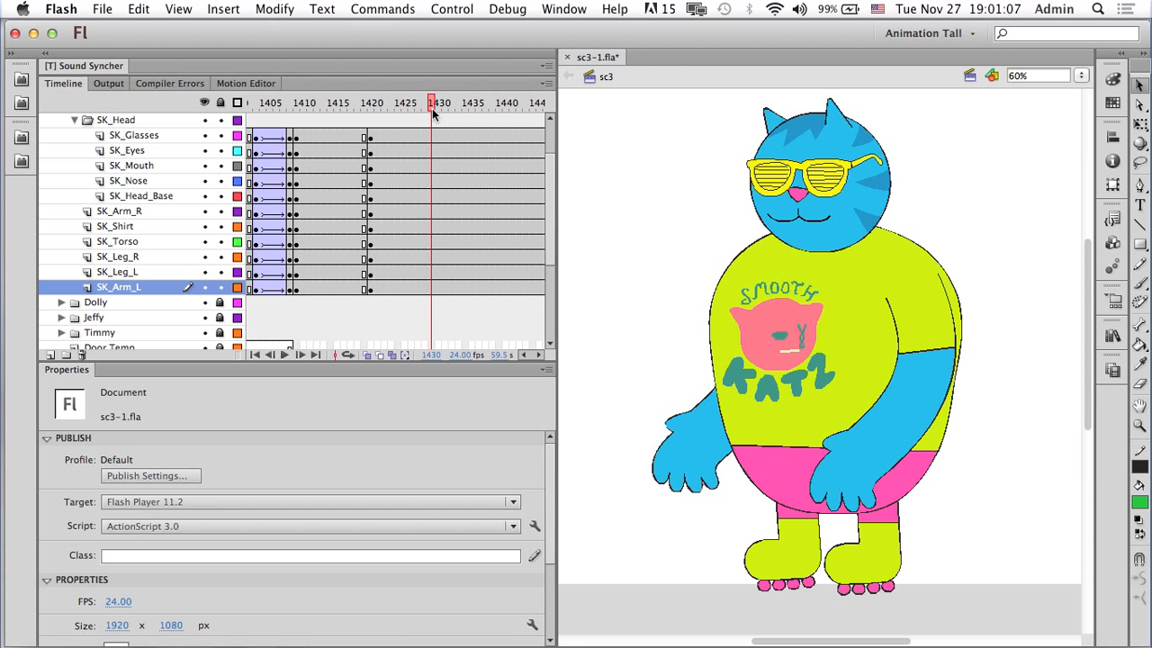
pyautogui.moveTo(325, 106); pyautogui.dragTo(454, 288)
pyautogui.rightClick(454, 288)
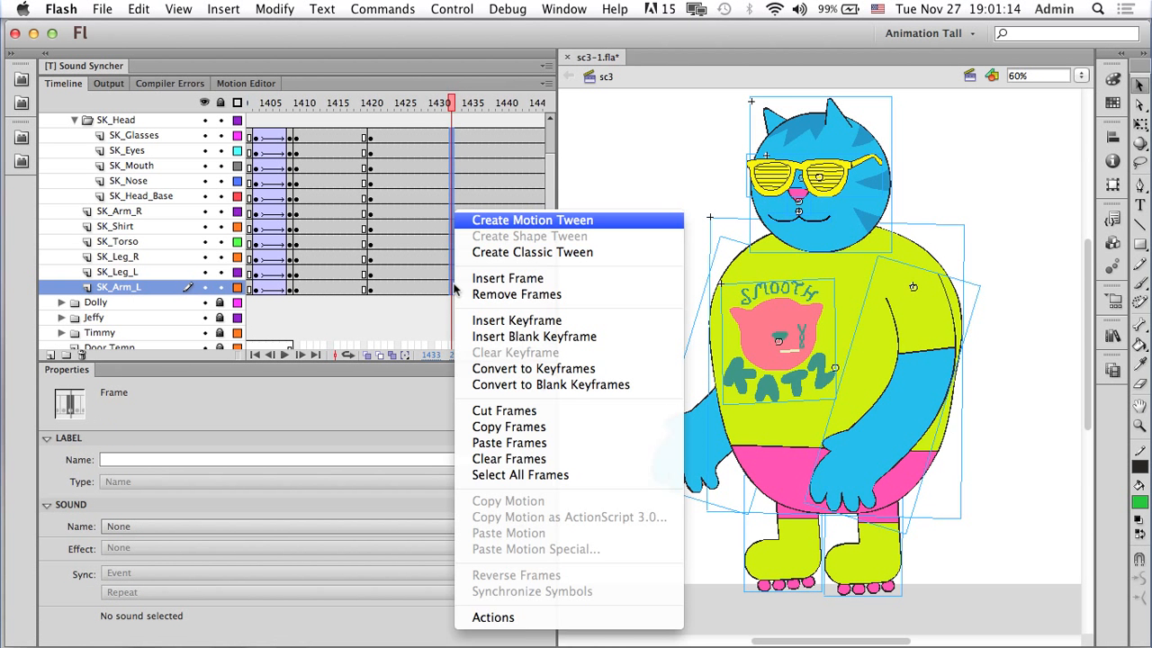
pyautogui.click(560, 324)
# Play the soundtrack past the newest keyframes and add keyframes at frame 1440 on all SK layers.
pyautogui.moveTo(452, 102); pyautogui.dragTo(385, 123)
pyautogui.press('Return')
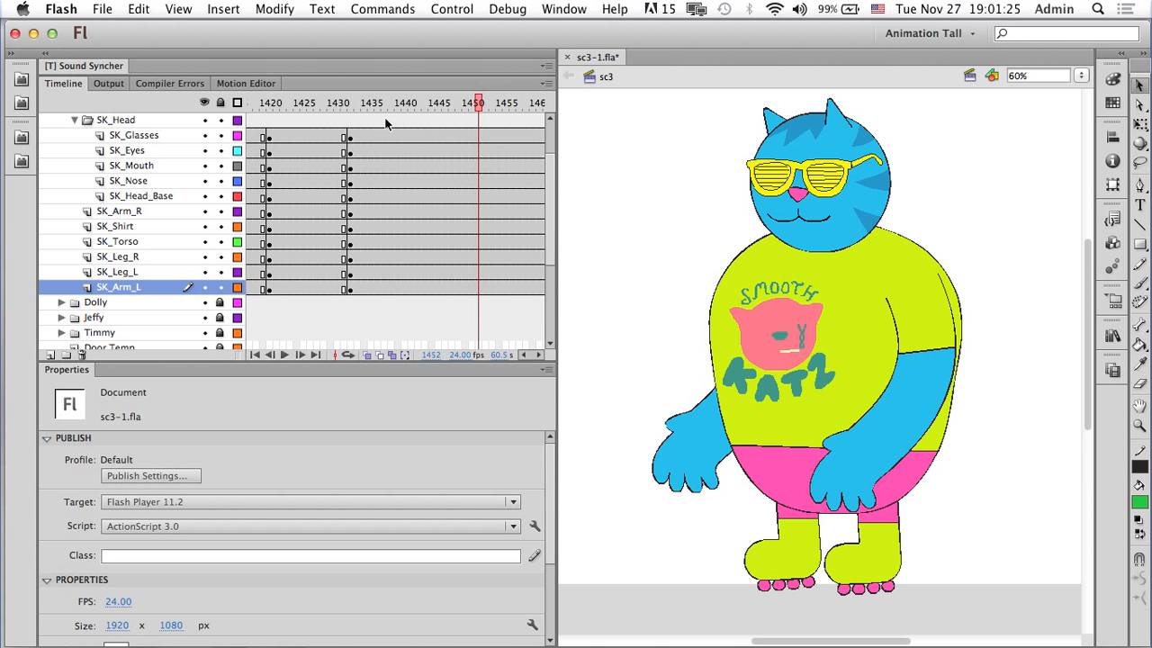
pyautogui.moveTo(385, 122); pyautogui.dragTo(400, 288)
pyautogui.rightClick(399, 288)
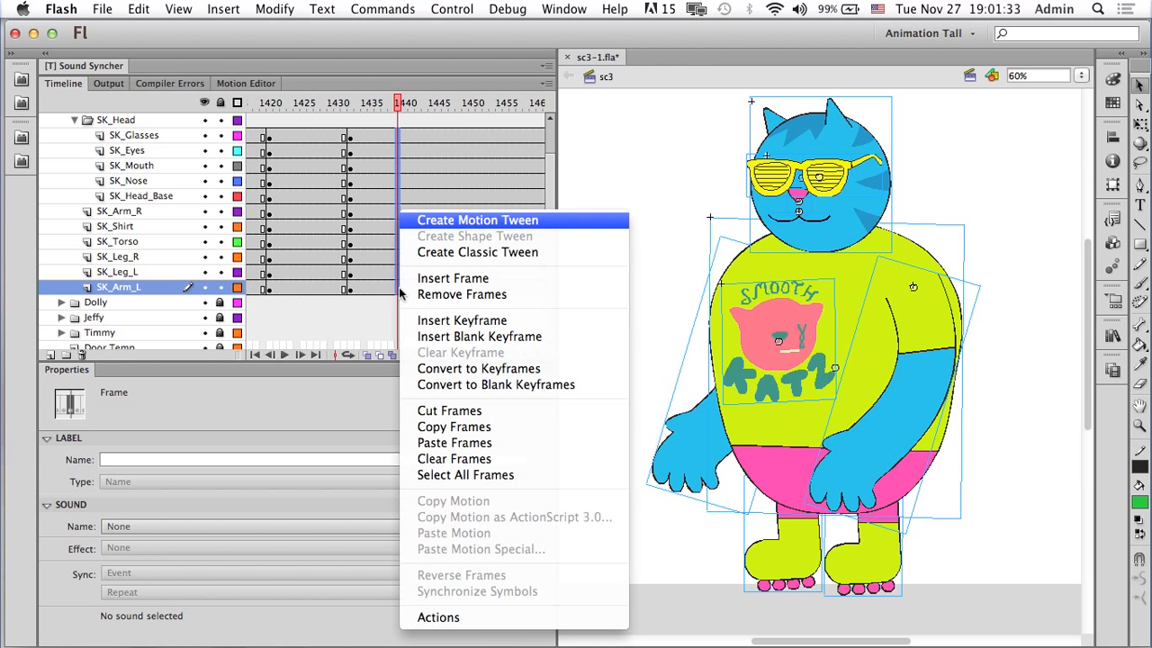
pyautogui.click(515, 368)
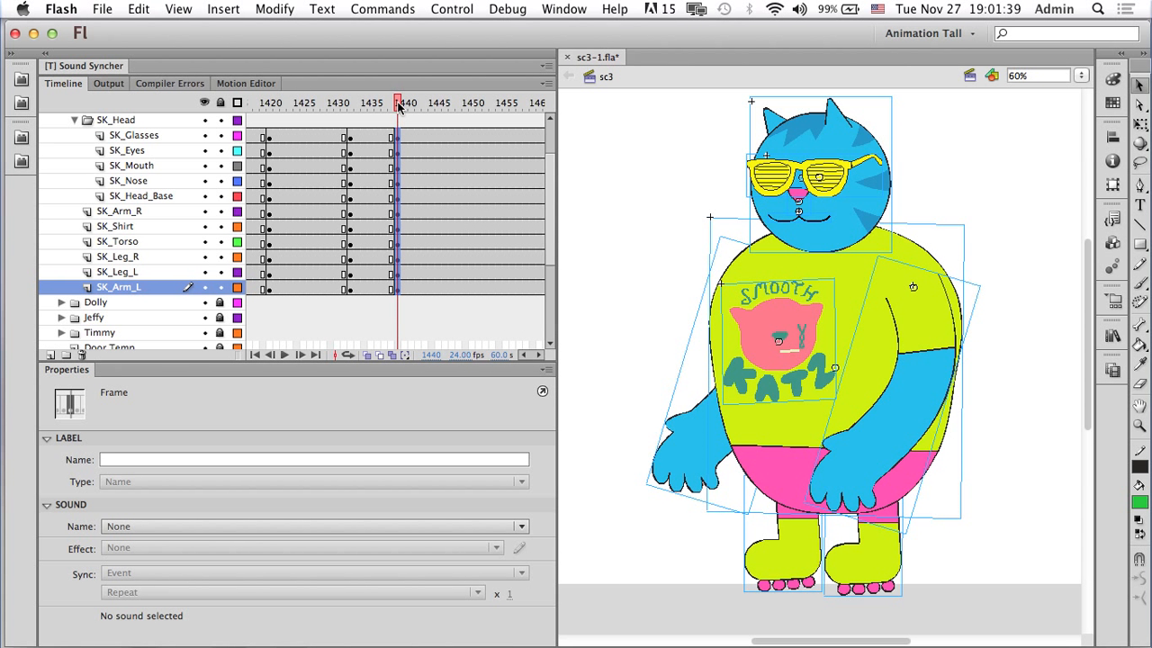
# Listen to the audio after frame 1440 and insert keyframes at frame 1448 on all SK layers.
pyautogui.press('Return')
pyautogui.press('Return')
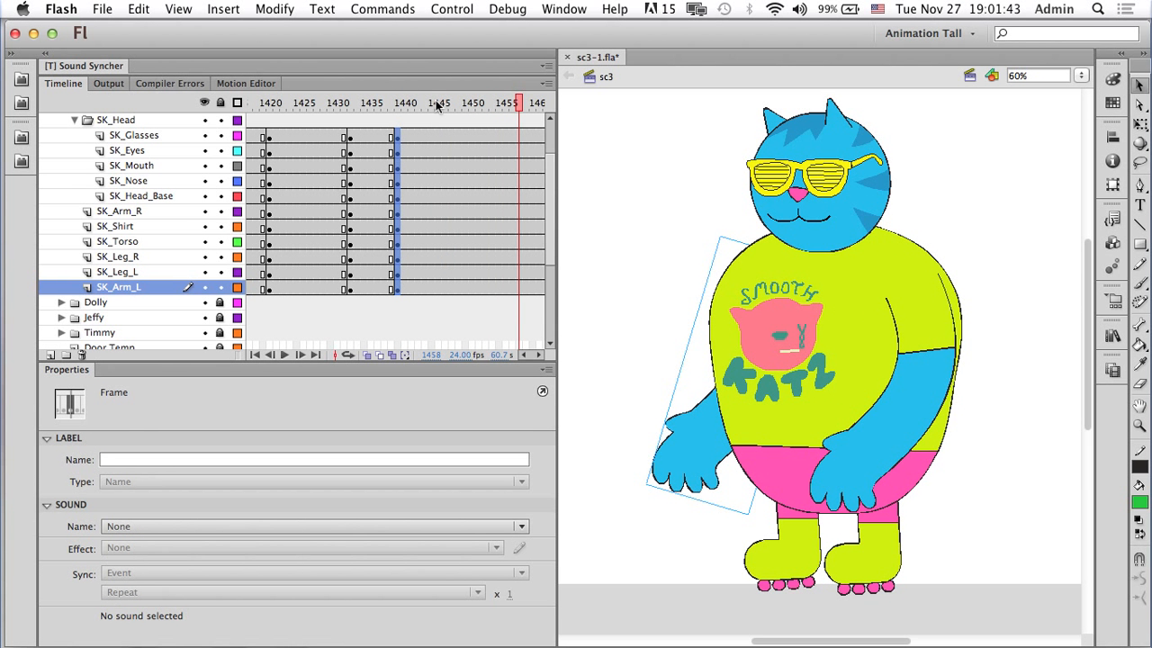
pyautogui.click(438, 104)
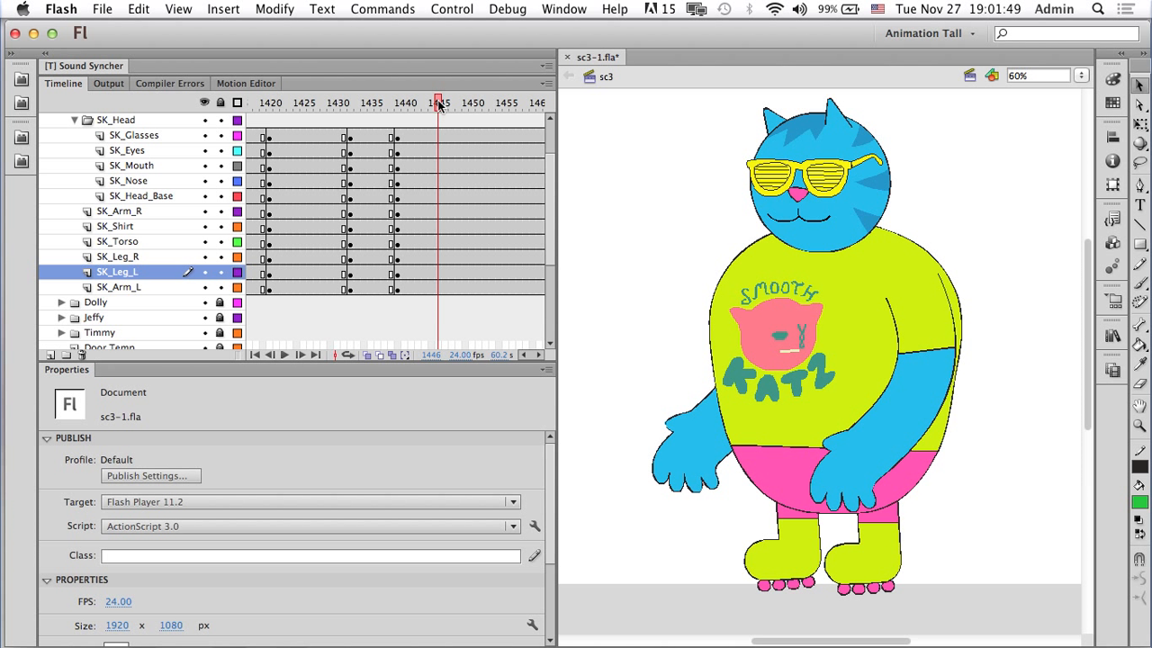
pyautogui.moveTo(438, 103); pyautogui.dragTo(450, 288)
pyautogui.rightClick(448, 289)
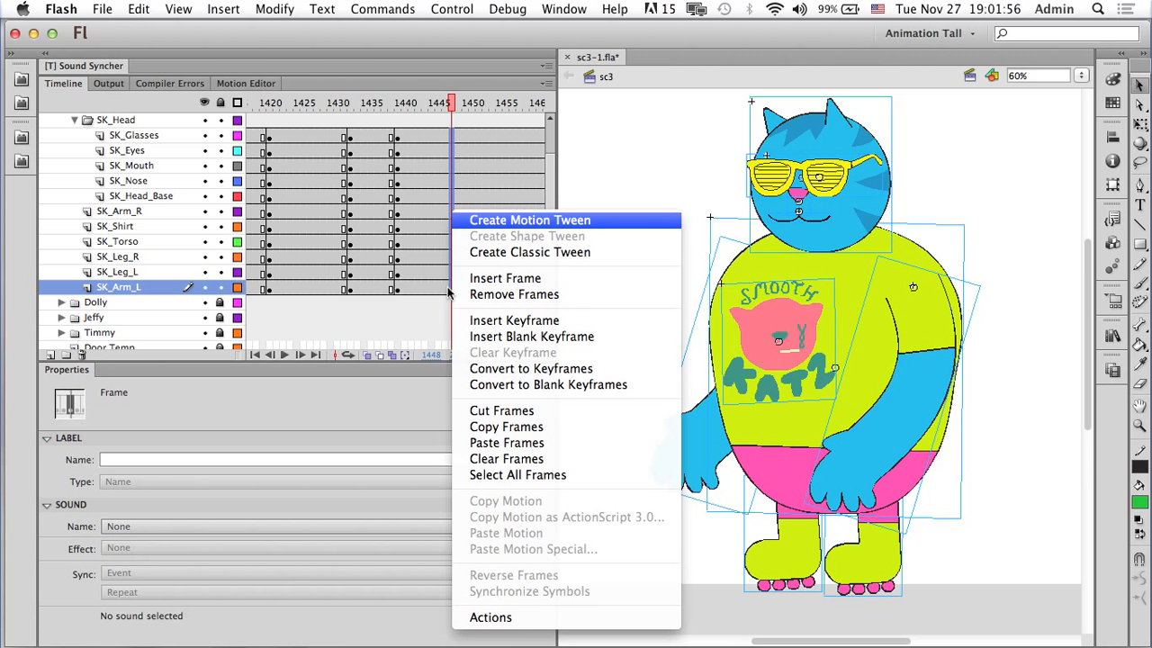
pyautogui.click(546, 321)
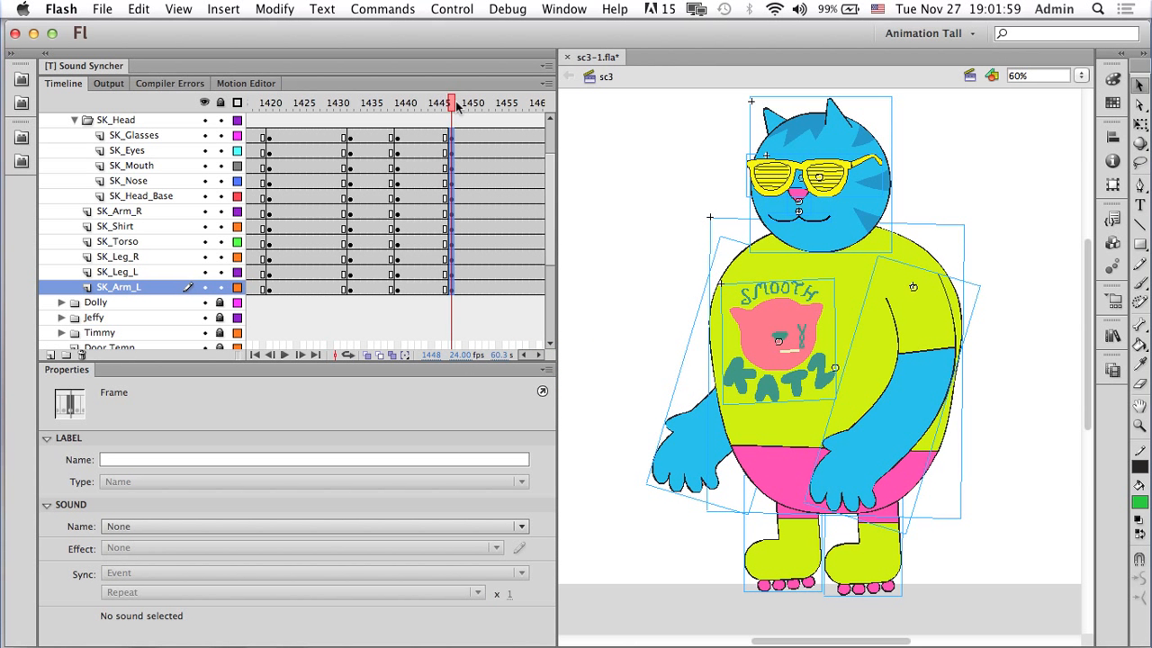
# Scrub ahead from frame 1448 and insert keyframes at frame 1454 on all SK layers.
pyautogui.click(478, 103)
pyautogui.moveTo(489, 104)
pyautogui.mouseDown()
pyautogui.moveTo(501, 104)
pyautogui.moveTo(478, 105)
pyautogui.moveTo(494, 104)
pyautogui.mouseUp()
pyautogui.click(493, 120)
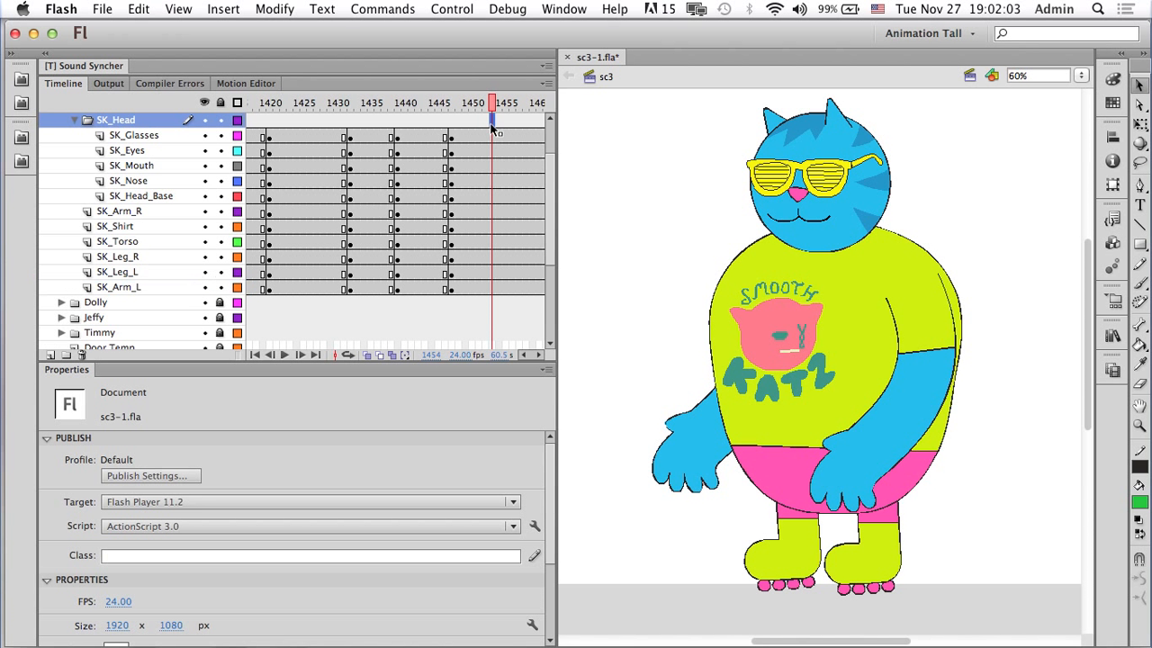
pyautogui.click(495, 287)
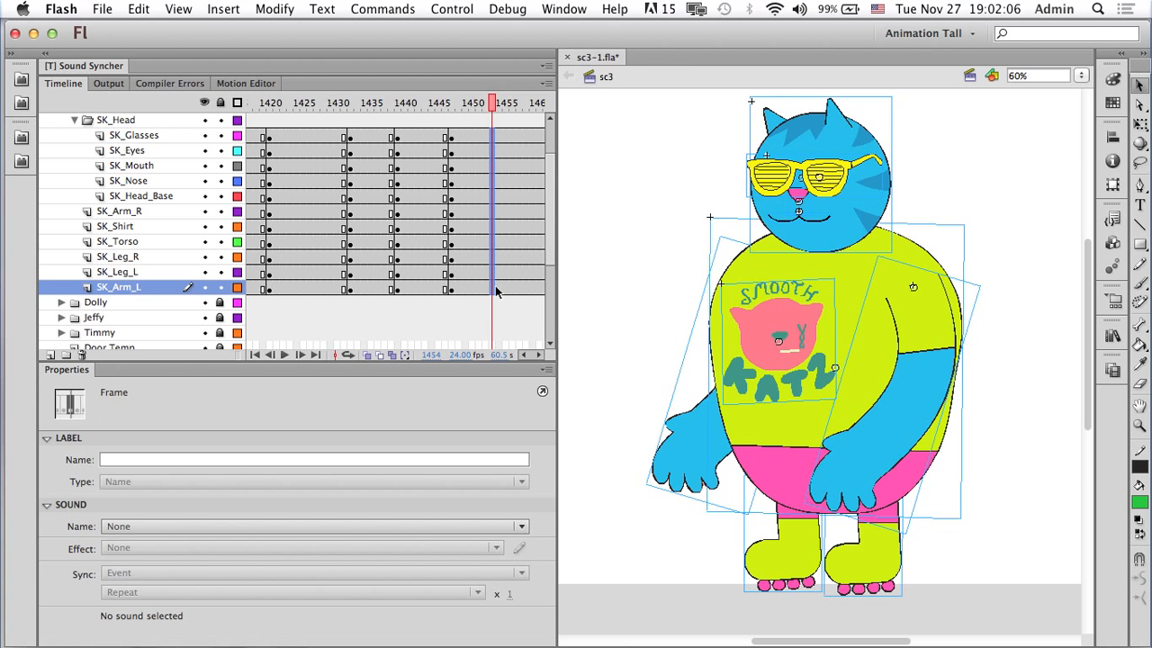
pyautogui.keyDown('shift'); pyautogui.click(493, 137); pyautogui.keyUp('shift')
pyautogui.rightClick(492, 137)
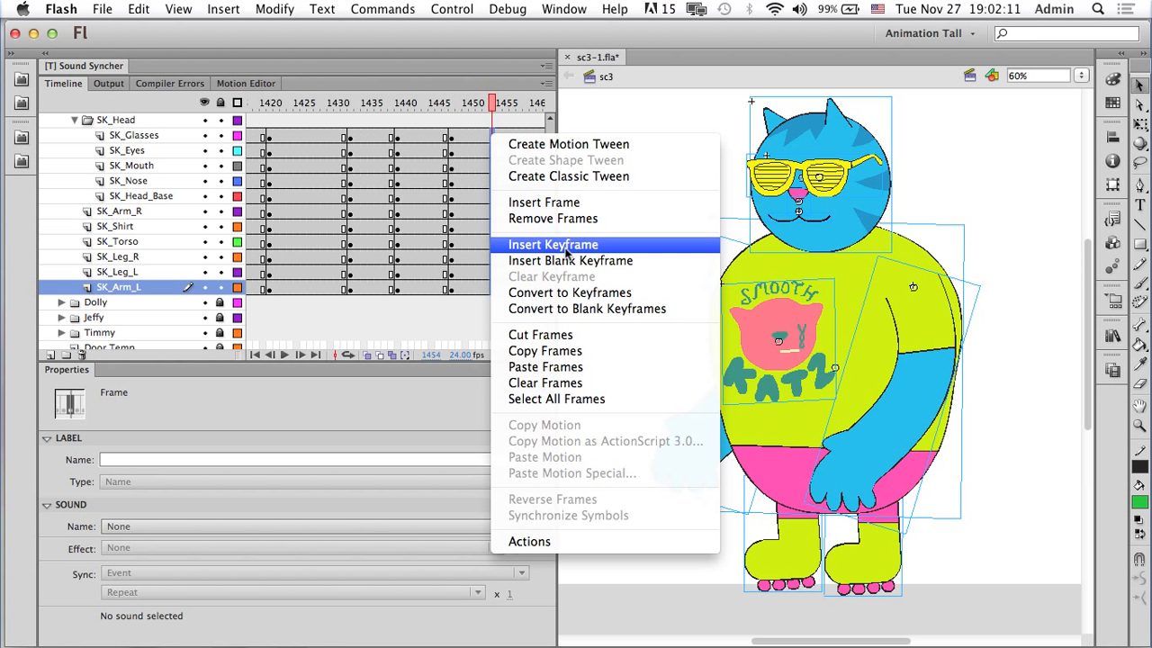
pyautogui.click(552, 245)
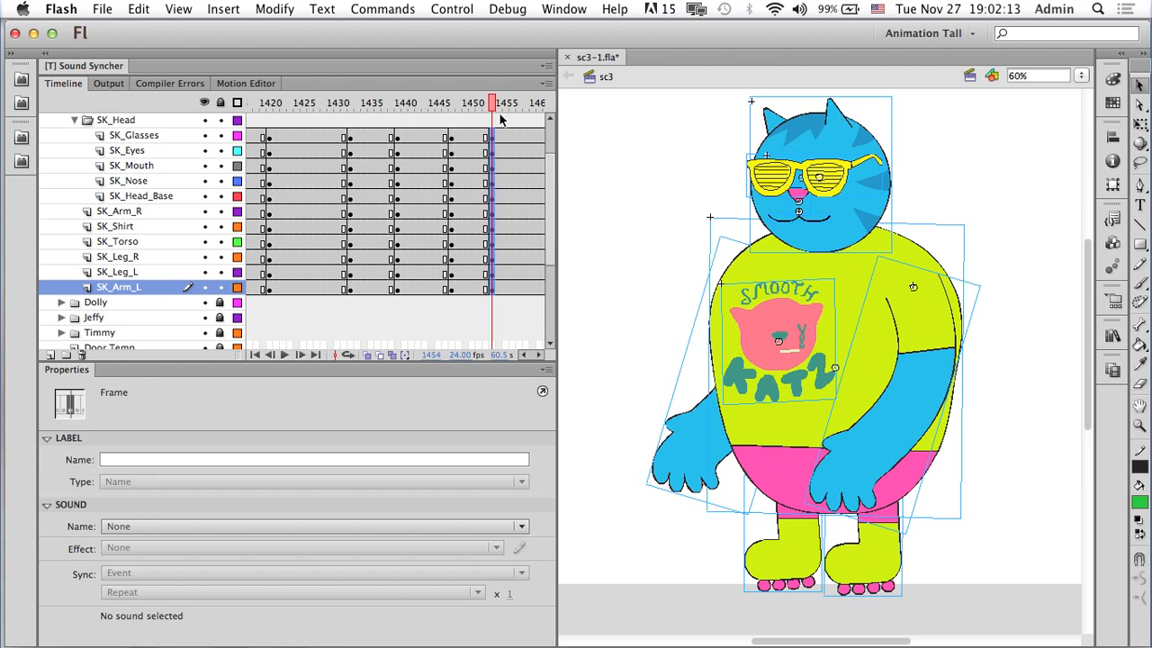
# Replay the soundtrack across the new keyframes and insert keyframes at frame 1462 on all SK layers.
pyautogui.moveTo(493, 102); pyautogui.dragTo(365, 107)
pyautogui.press('Return')
pyautogui.moveTo(389, 108); pyautogui.dragTo(411, 167)
pyautogui.moveTo(405, 247); pyautogui.dragTo(410, 303)
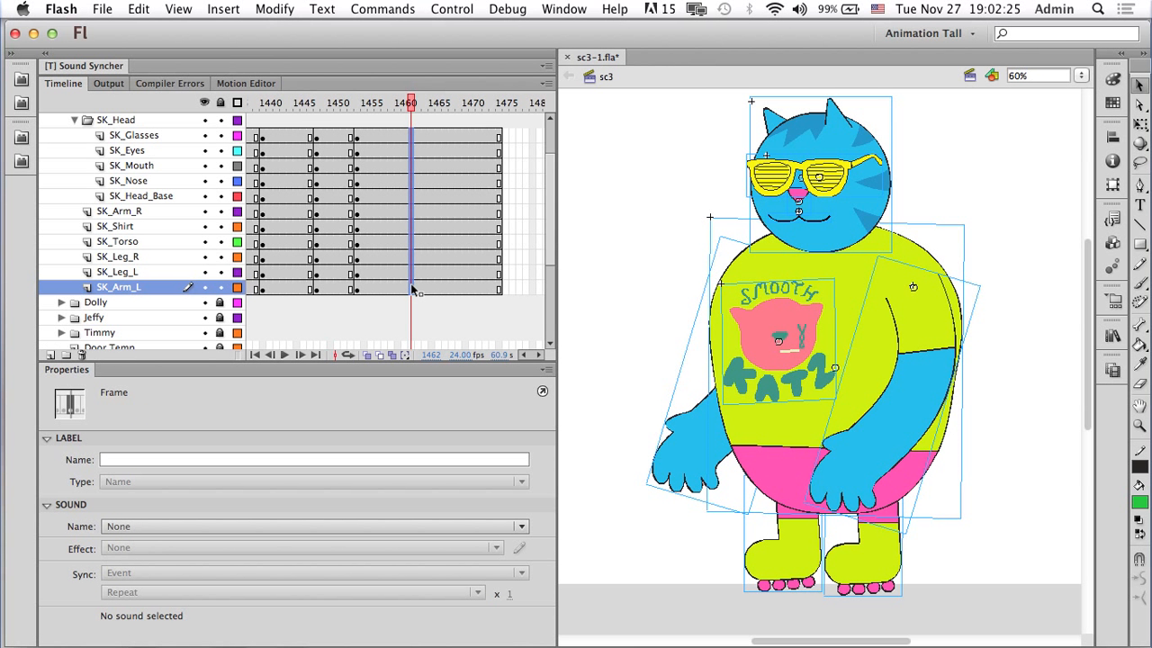
pyautogui.press('F6')
pyautogui.press('Return')
pyautogui.press('F6')
# Scrub back to frame 1421 and examine the Free Transform pivot points of the SK_Arm_L layer's arm, the head and the torso.
pyautogui.click(337, 102)
pyautogui.moveTo(272, 87); pyautogui.dragTo(258, 106)
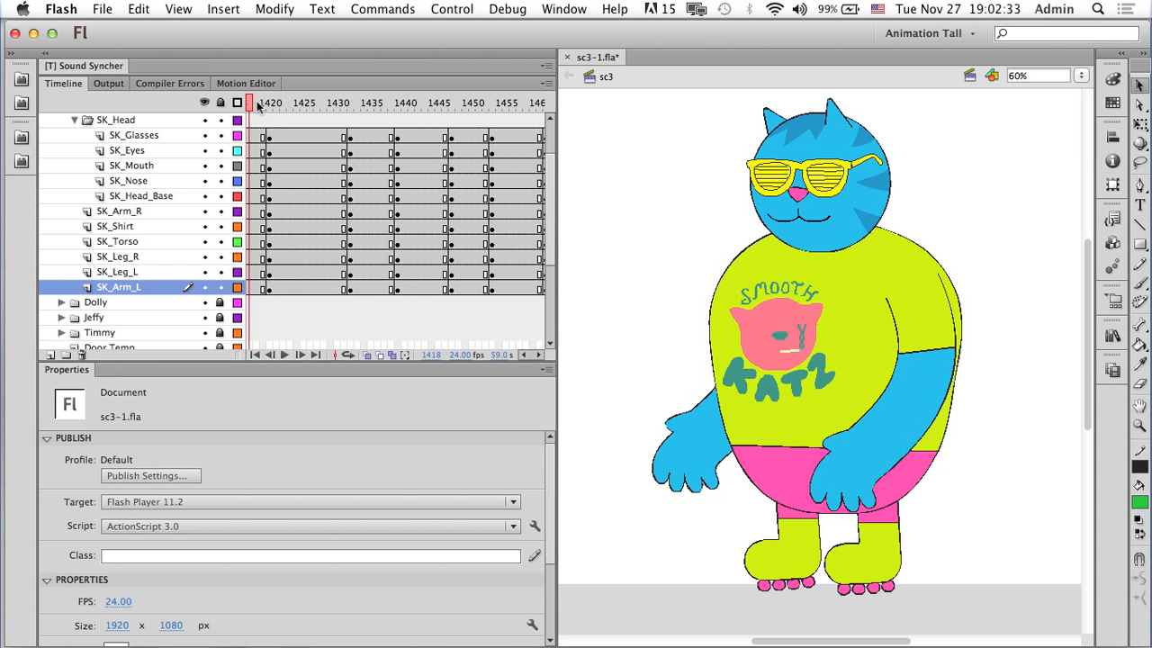
pyautogui.moveTo(316, 102); pyautogui.dragTo(373, 126)
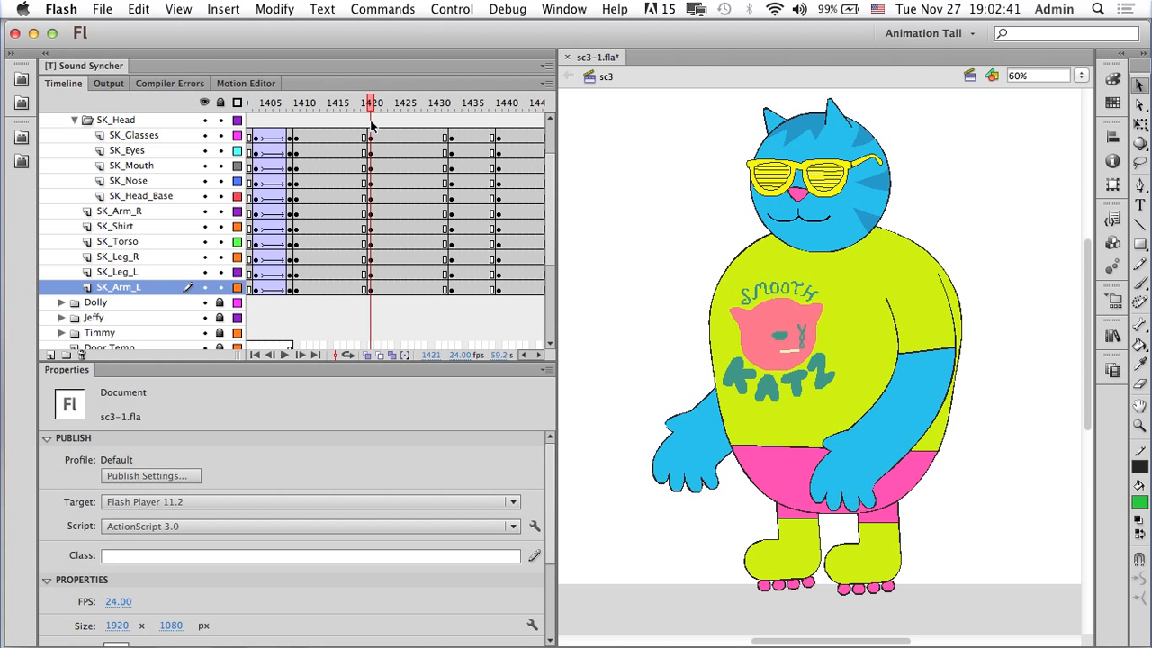
pyautogui.click(676, 439)
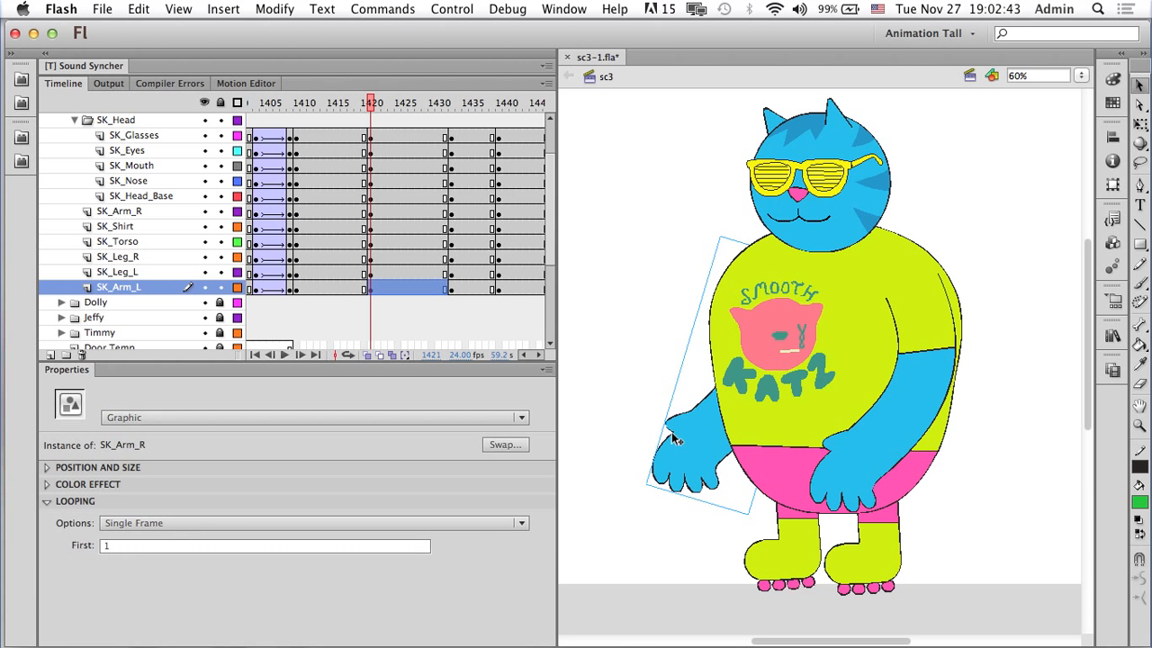
pyautogui.press('q')
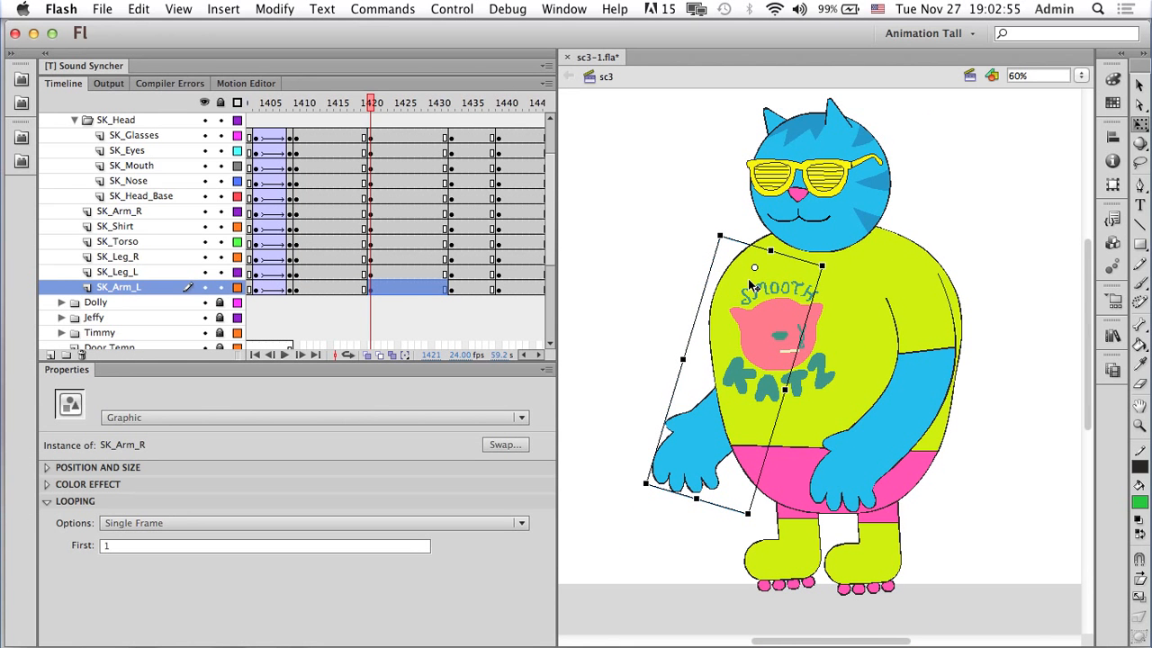
pyautogui.click(843, 239)
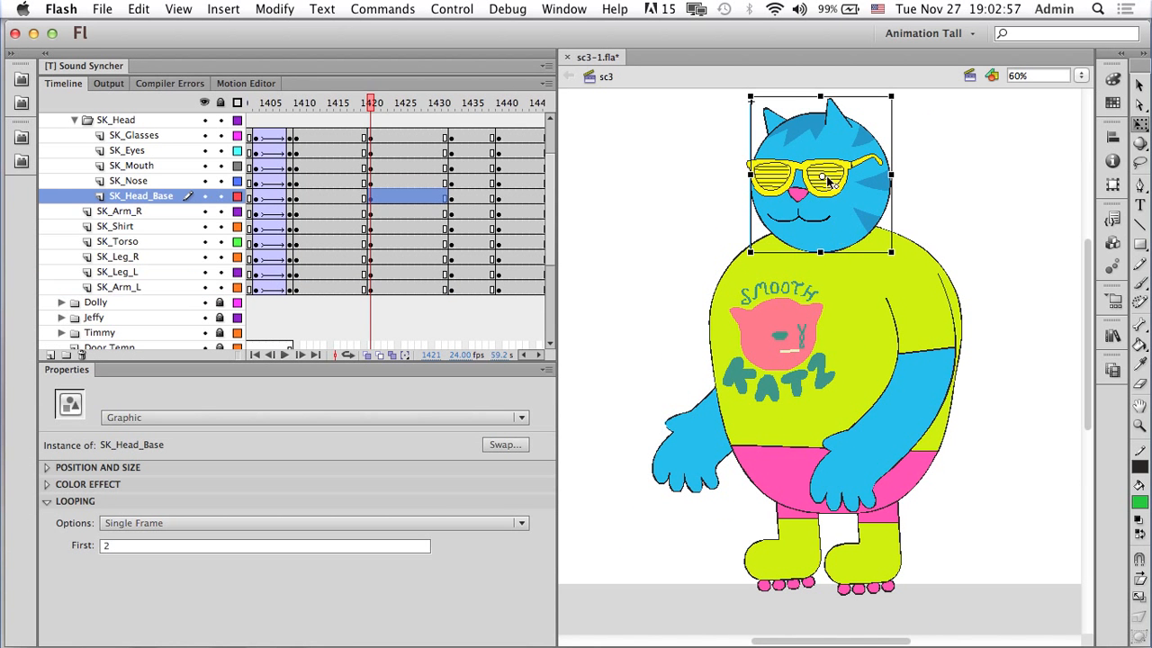
pyautogui.click(858, 330)
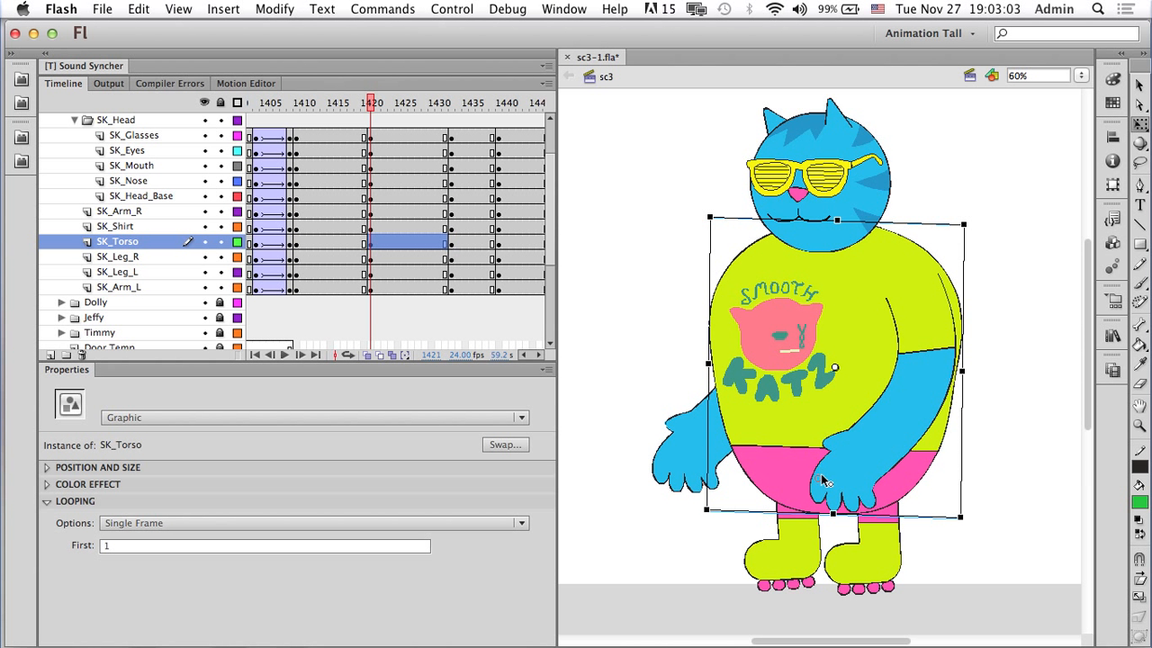
pyautogui.moveTo(825, 465); pyautogui.dragTo(818, 456)
# Rotate the arm on the SK_Arm_L layer outward to near horizontal and move it to join the shoulder at frame 1421.
pyautogui.click(697, 448)
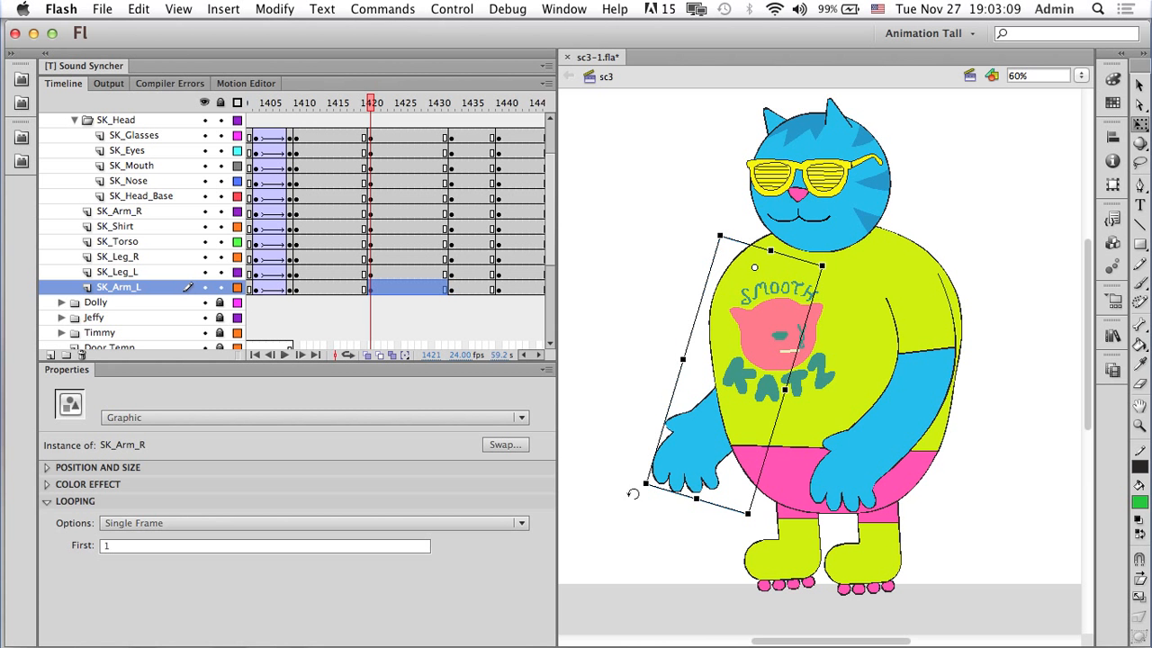
pyautogui.moveTo(635, 488); pyautogui.dragTo(584, 307)
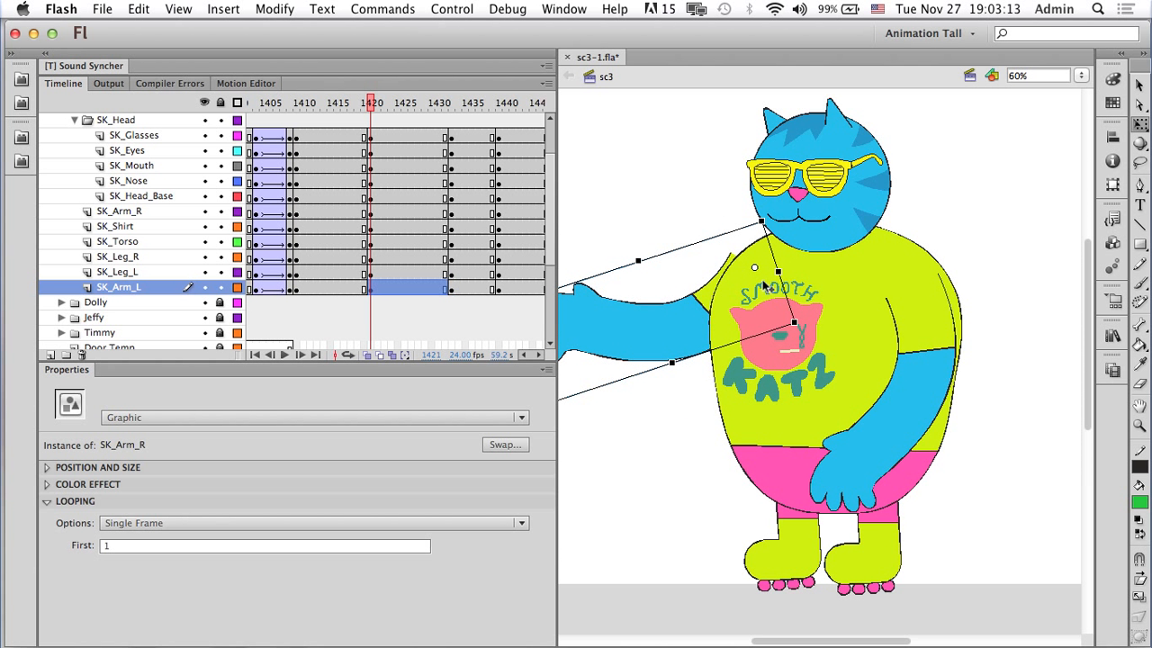
pyautogui.moveTo(642, 329); pyautogui.dragTo(665, 314)
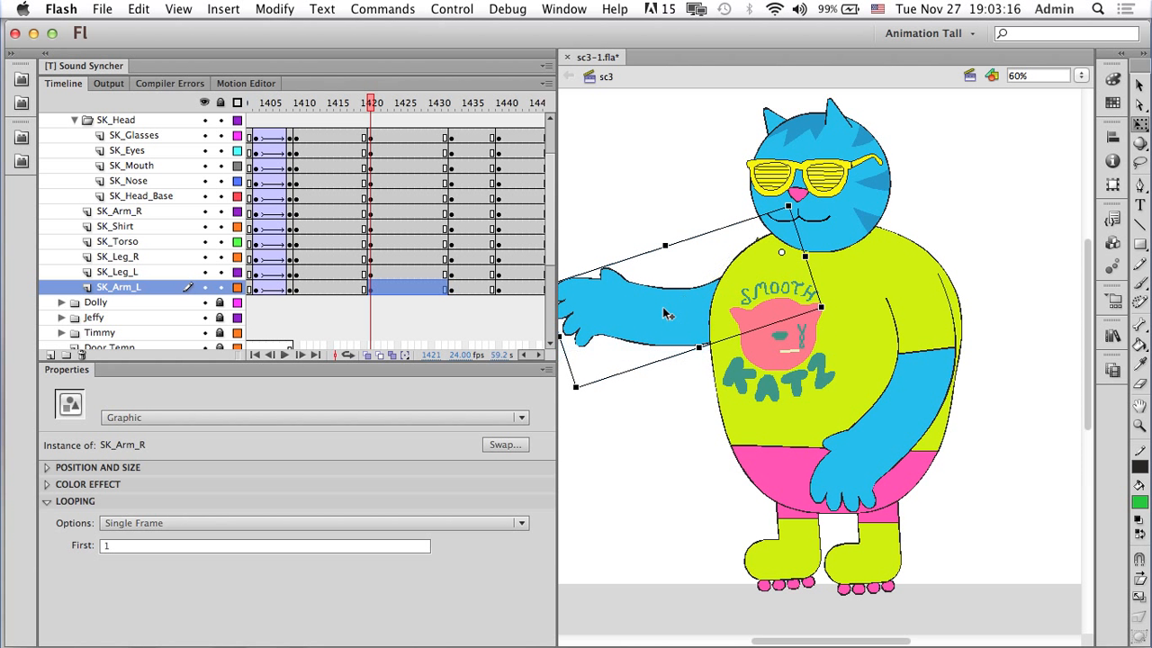
# Open the SK_Arm_R symbol from the arm resting across the body, step through its drawn arm poses, and return to the sc3 scene.
pyautogui.click(900, 421)
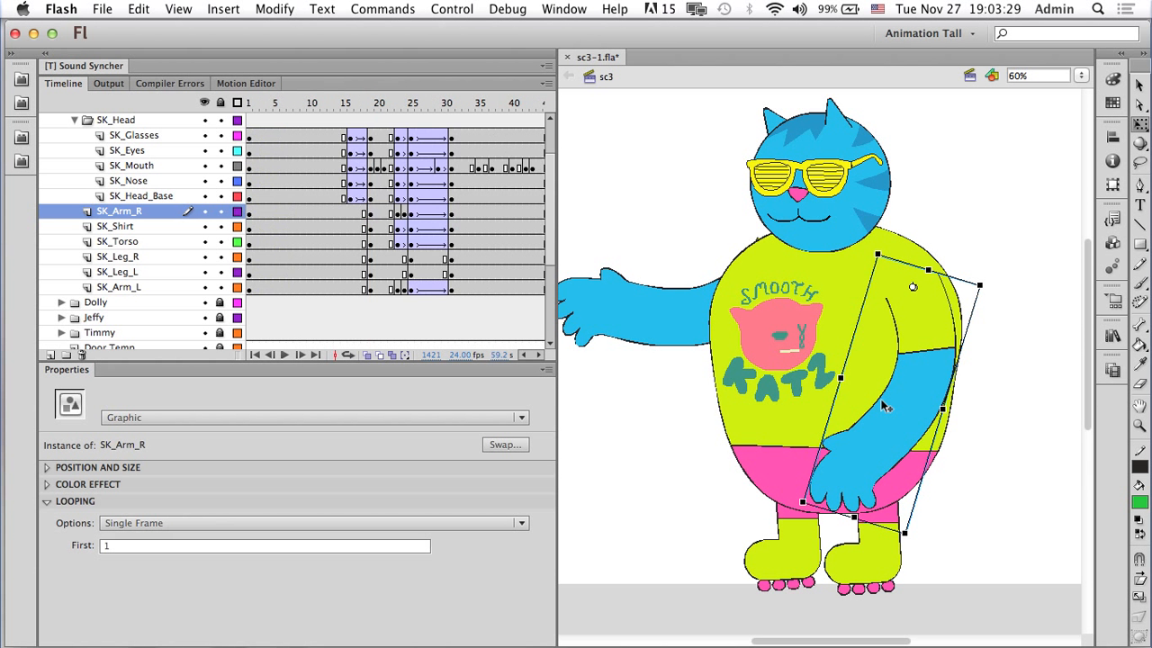
pyautogui.doubleClick(886, 407)
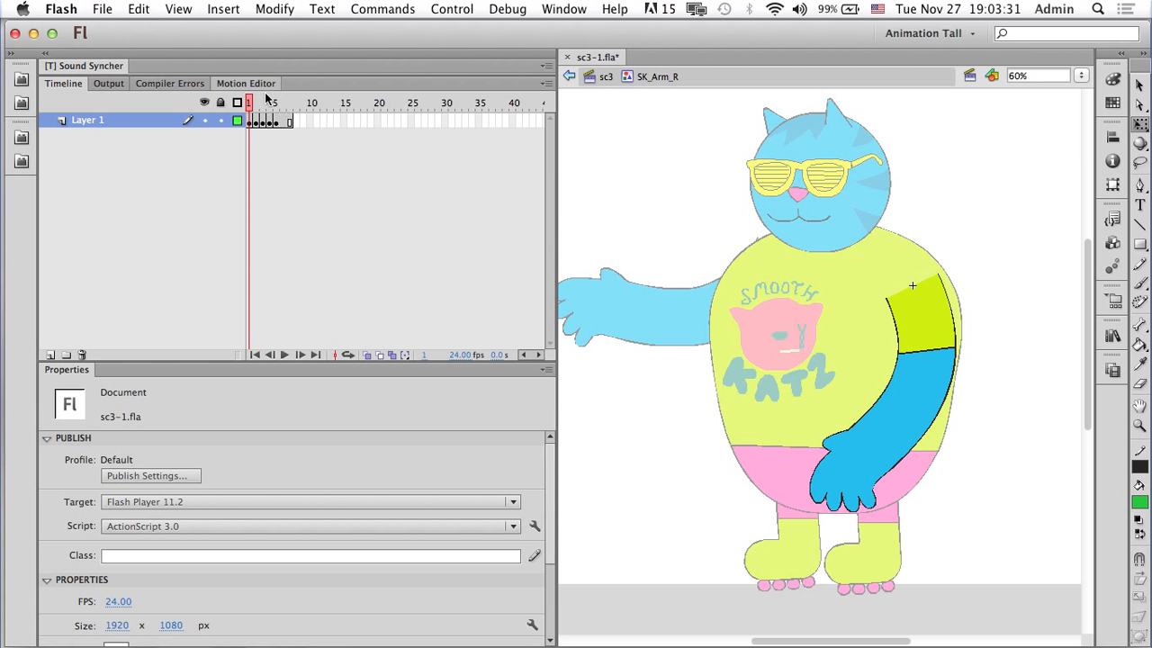
pyautogui.moveTo(251, 105); pyautogui.dragTo(186, 121)
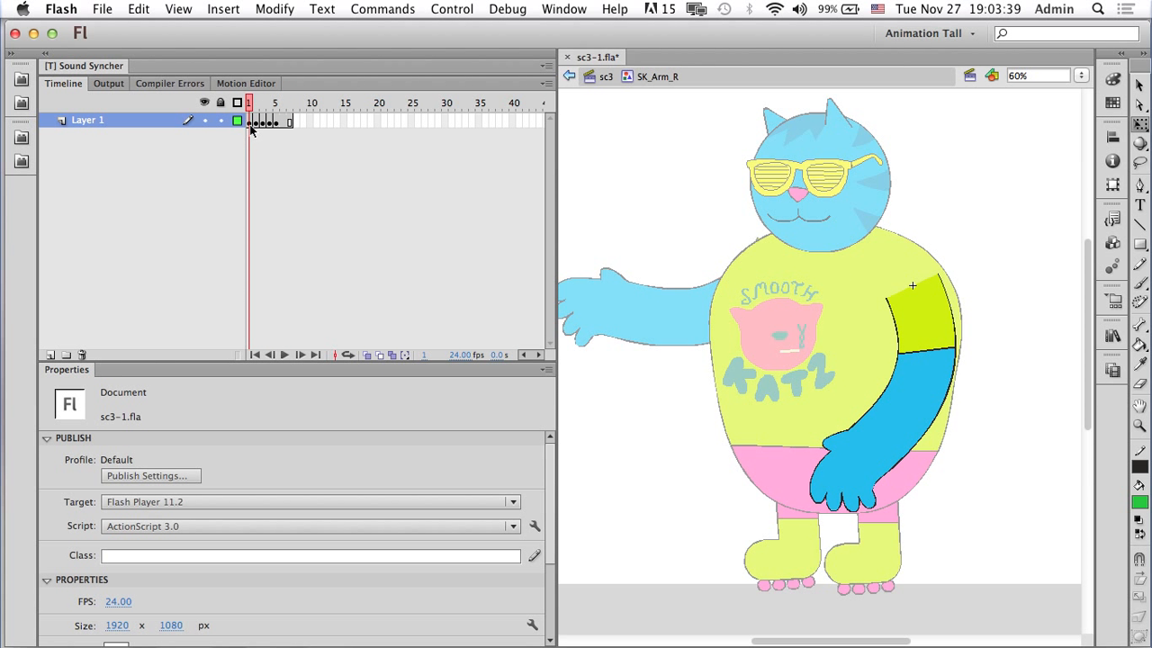
pyautogui.press('.')
pyautogui.press('.')
pyautogui.press(',')
pyautogui.press(',')
pyautogui.press('.')
pyautogui.press('.')
pyautogui.press(',')
pyautogui.press(',')
pyautogui.press('.')
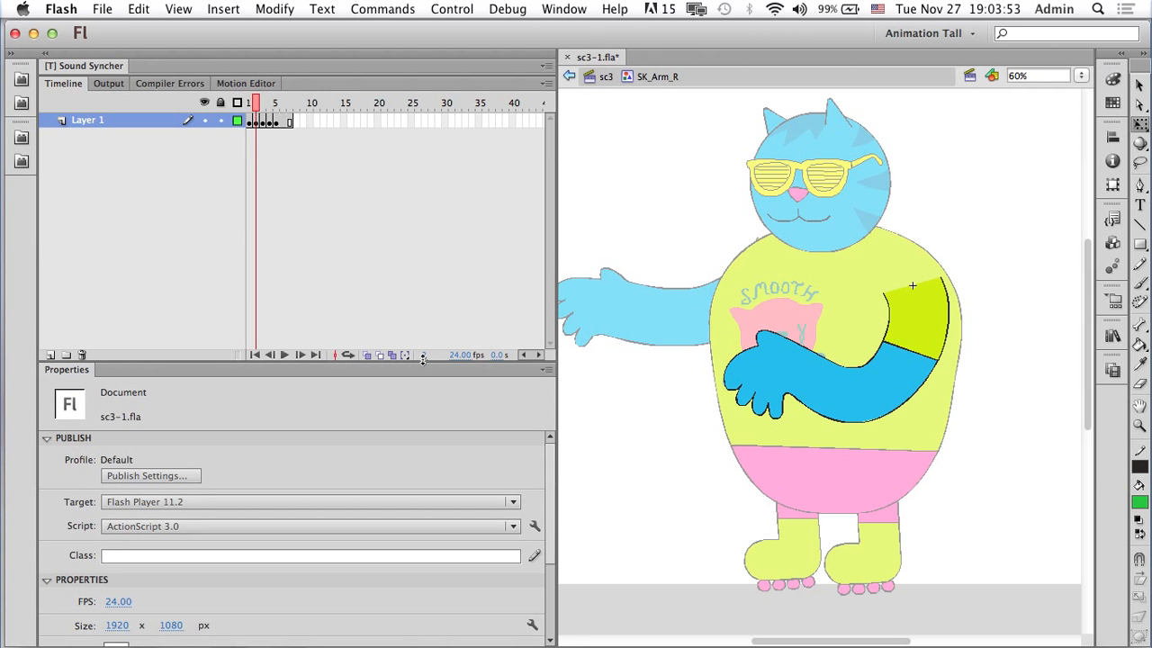
pyautogui.click(606, 77)
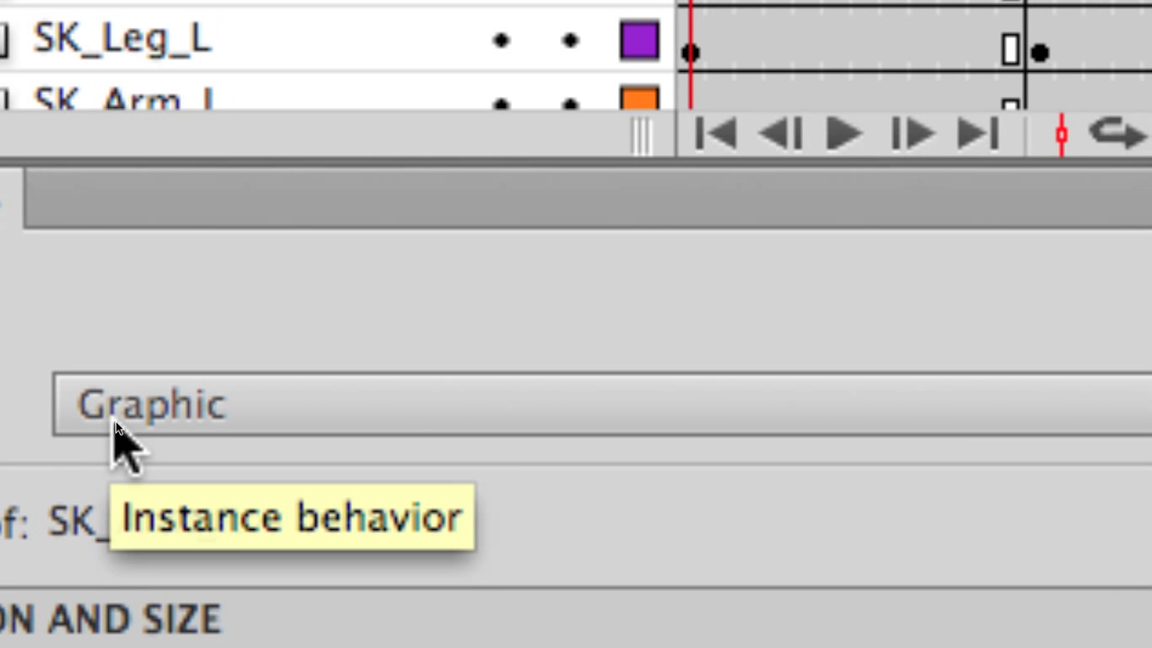
# Keep the arm on the SK_Arm_R layer as a Graphic looping on Single Frame and set its first frame to 2 at frame 1421.
pyautogui.click(81, 434)
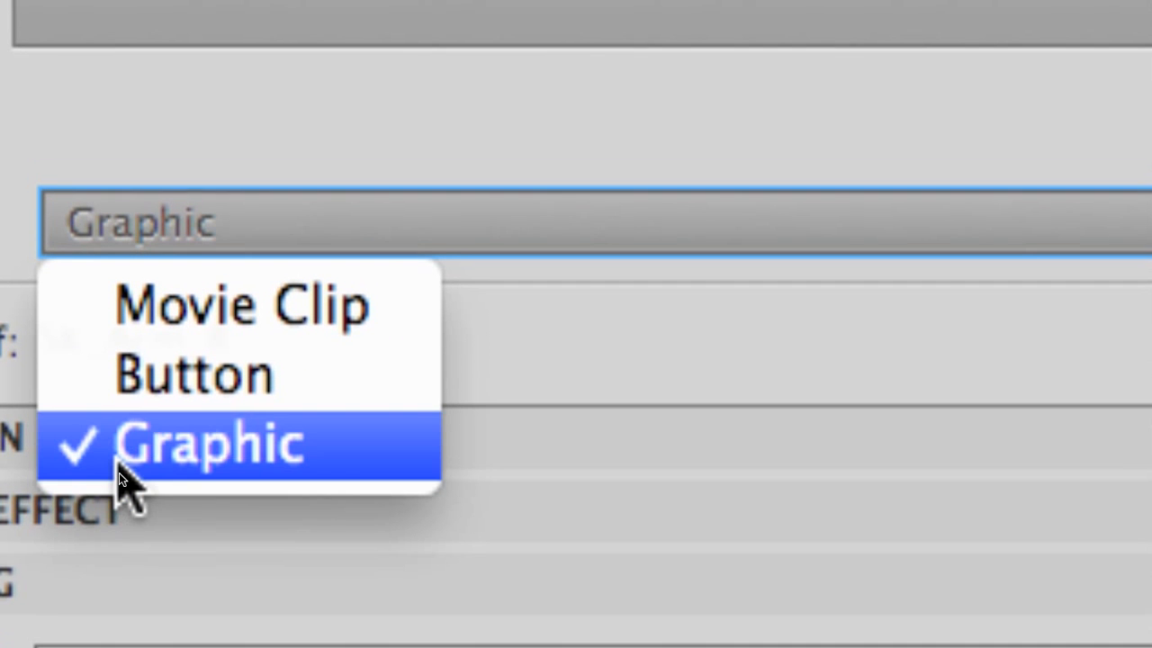
pyautogui.click(118, 472)
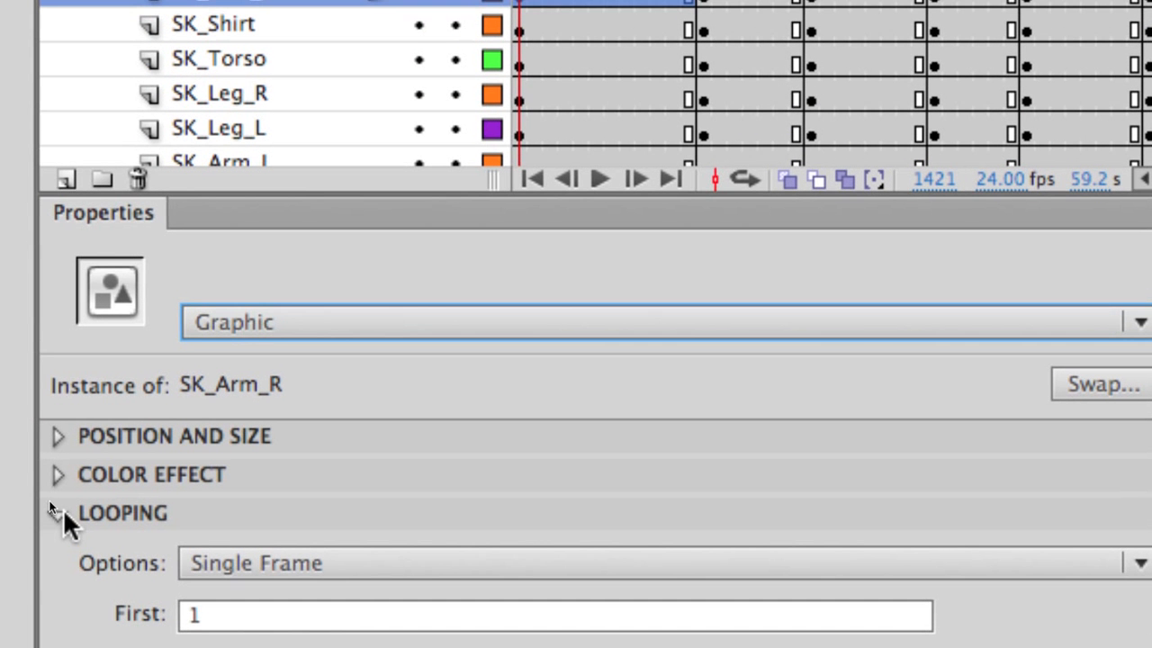
pyautogui.click(55, 509)
pyautogui.click(56, 508)
pyautogui.click(142, 524)
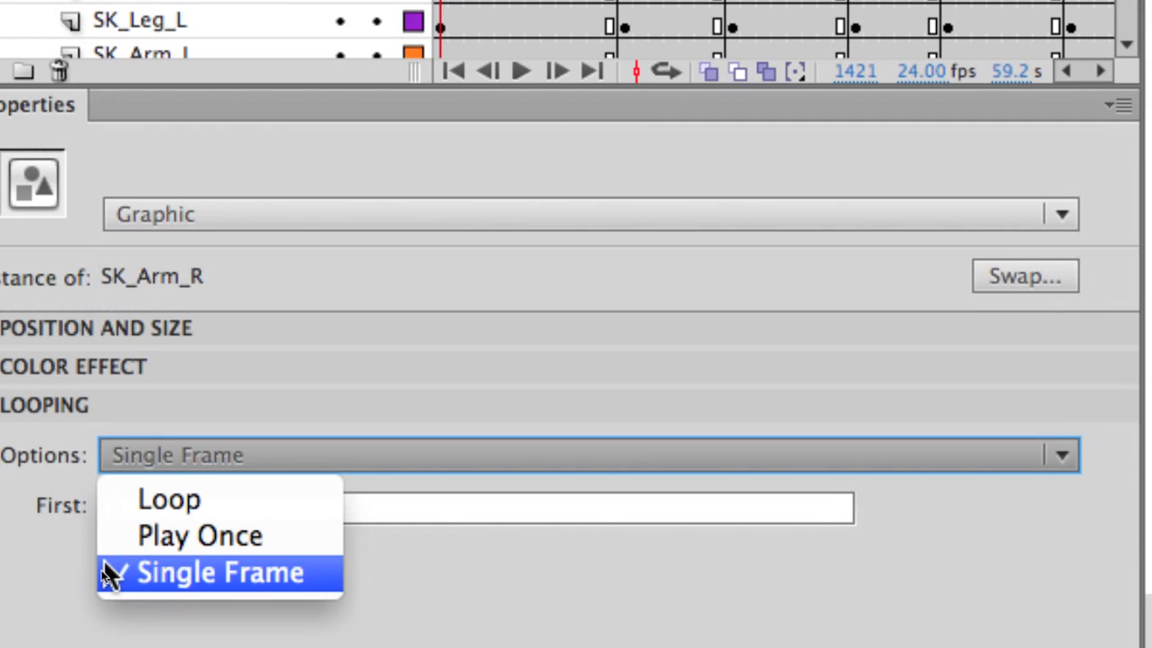
pyautogui.click(109, 562)
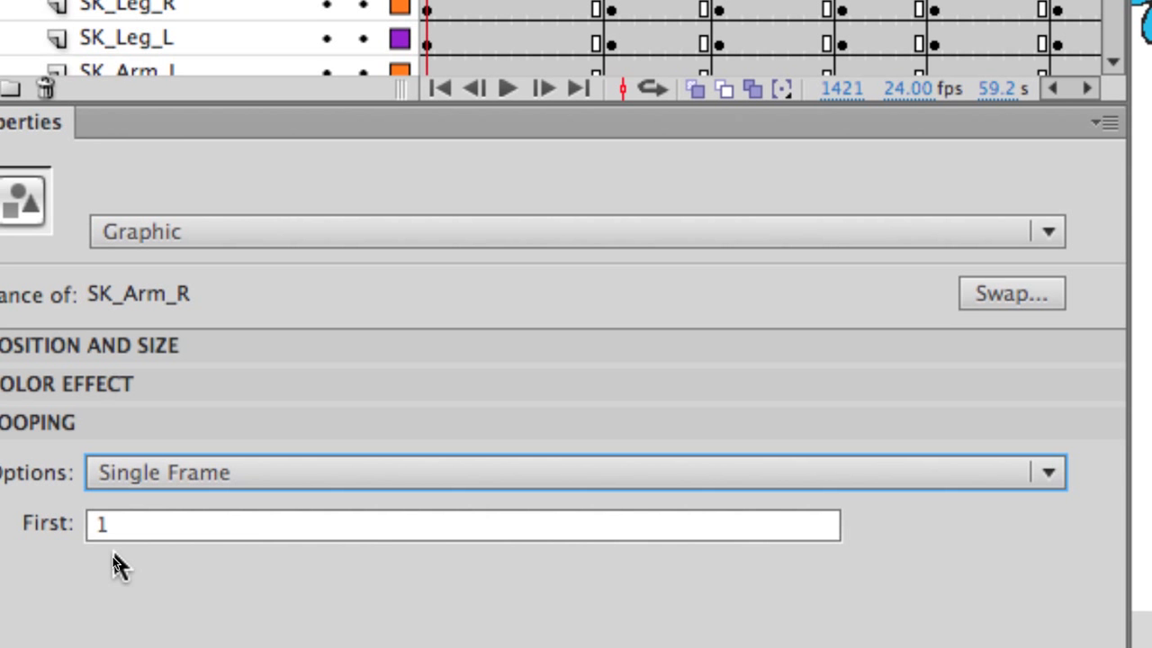
pyautogui.click(117, 545)
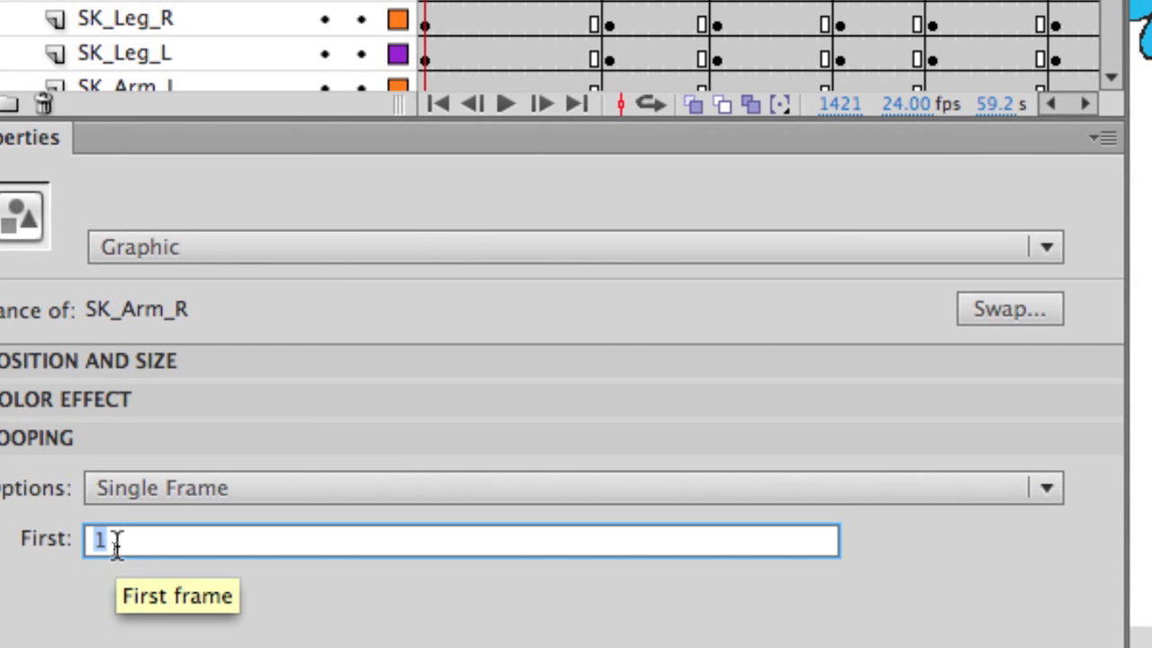
pyautogui.write('2')
pyautogui.press('Return')
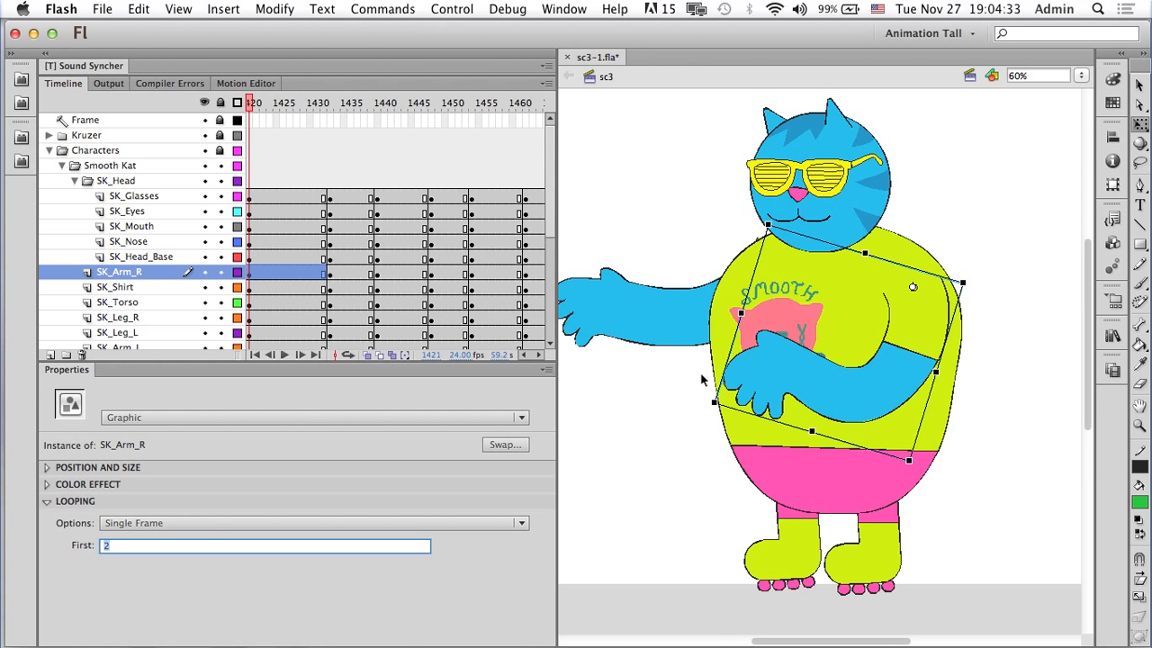
# Select only the head parts at frame 1421, move their pivot to the base of the head, and tilt the head backward.
pyautogui.moveTo(260, 107); pyautogui.dragTo(352, 106)
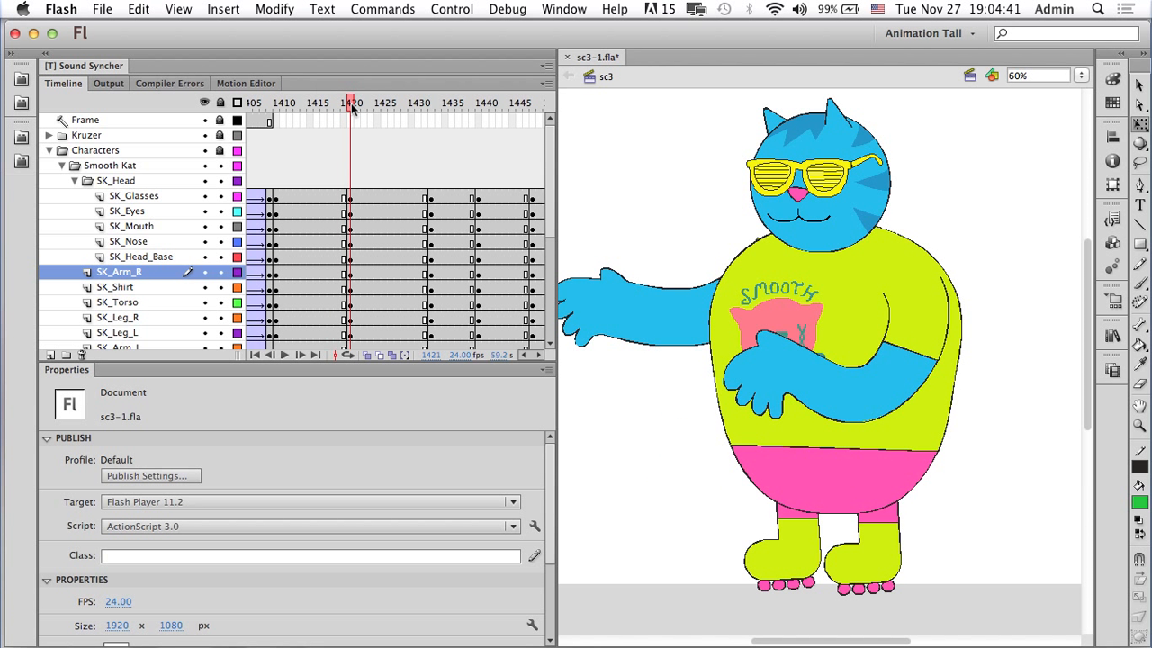
pyautogui.moveTo(330, 106)
pyautogui.mouseDown()
pyautogui.moveTo(313, 105)
pyautogui.moveTo(350, 106)
pyautogui.mouseUp()
pyautogui.moveTo(718, 114); pyautogui.dragTo(914, 232)
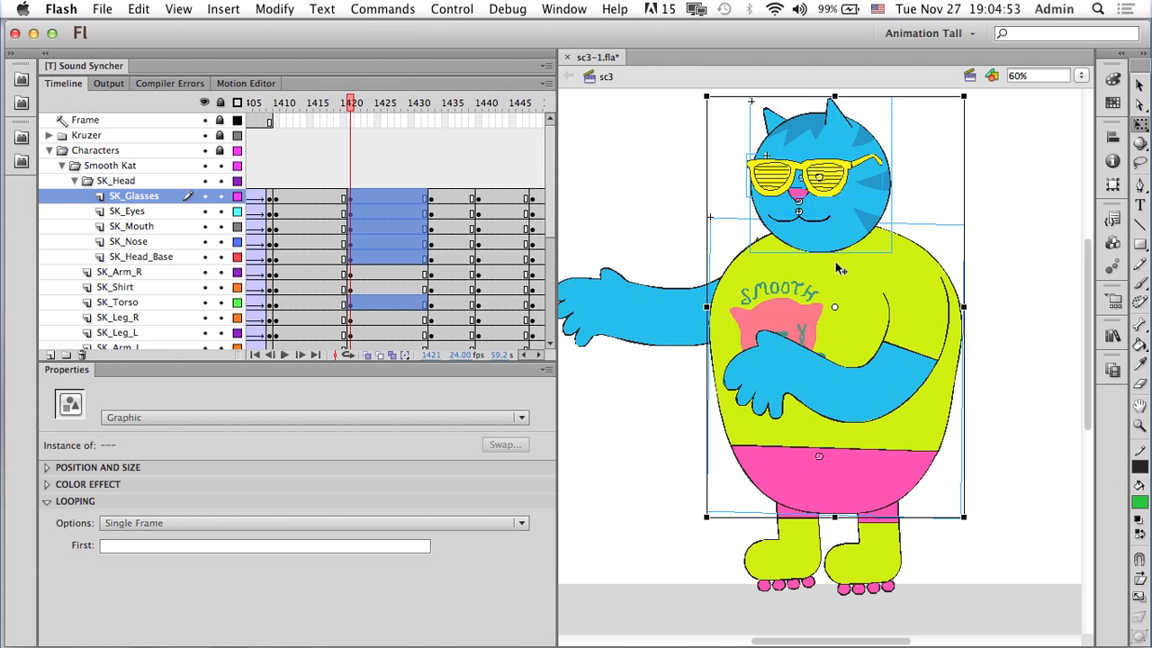
pyautogui.keyDown('shift'); pyautogui.click(861, 276); pyautogui.keyUp('shift')
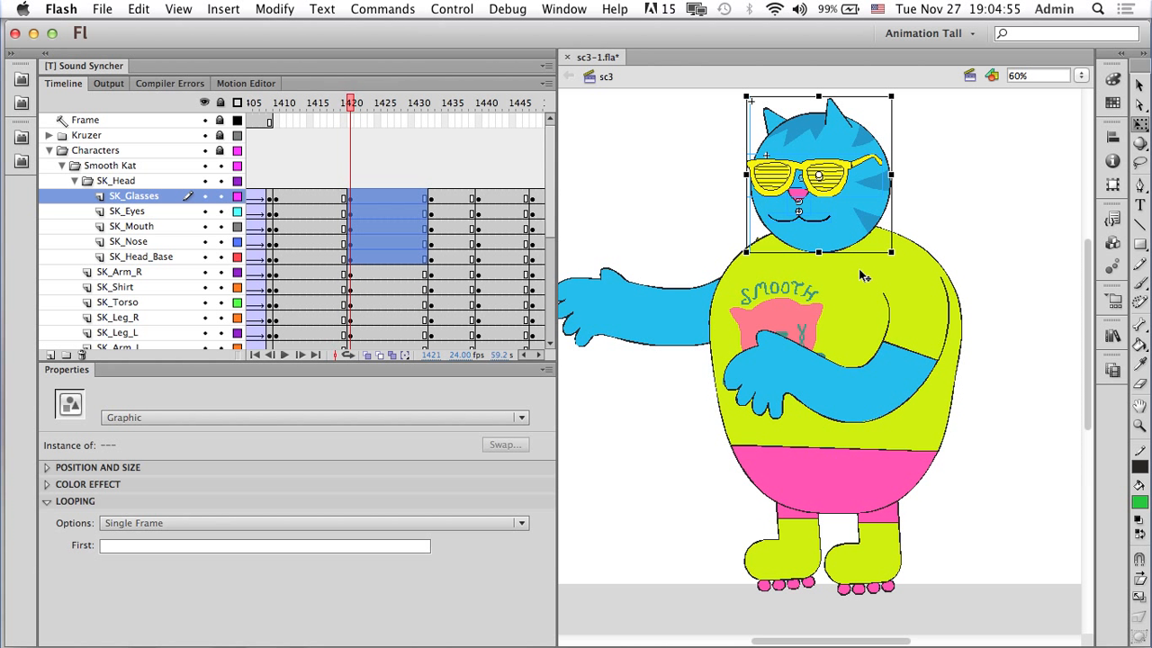
pyautogui.moveTo(830, 225); pyautogui.dragTo(831, 226)
pyautogui.moveTo(736, 263); pyautogui.dragTo(744, 233)
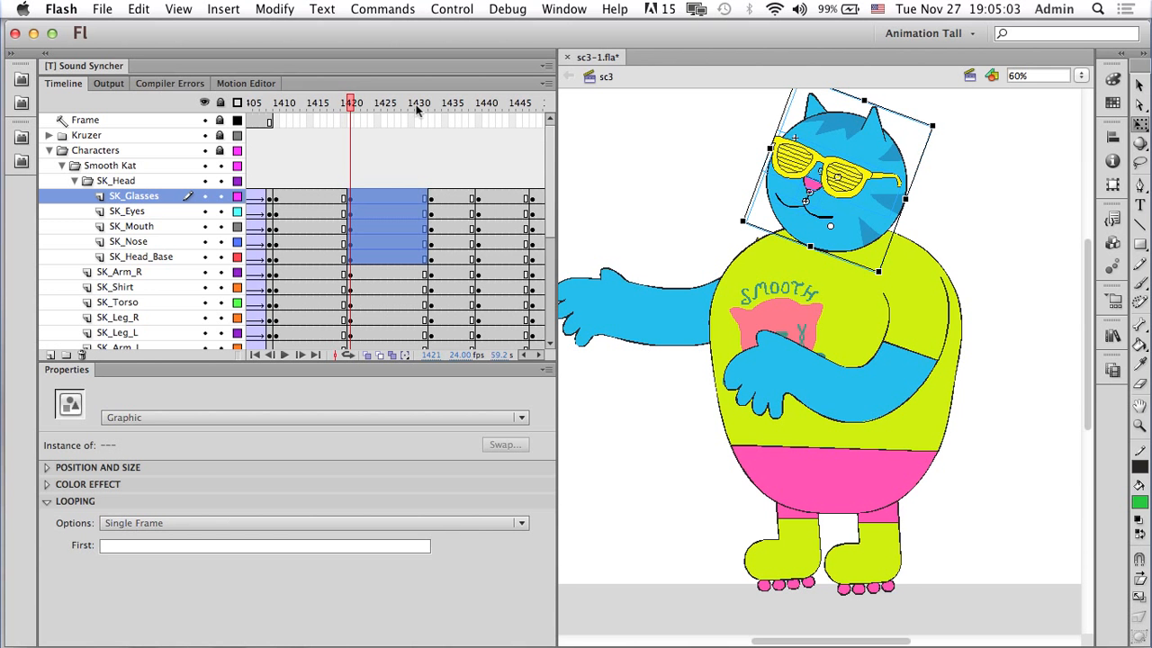
# Move the head forward and slightly down at frame 1433, and skew the torso so its upper part leans forward beneath the head.
pyautogui.moveTo(359, 102); pyautogui.dragTo(431, 106)
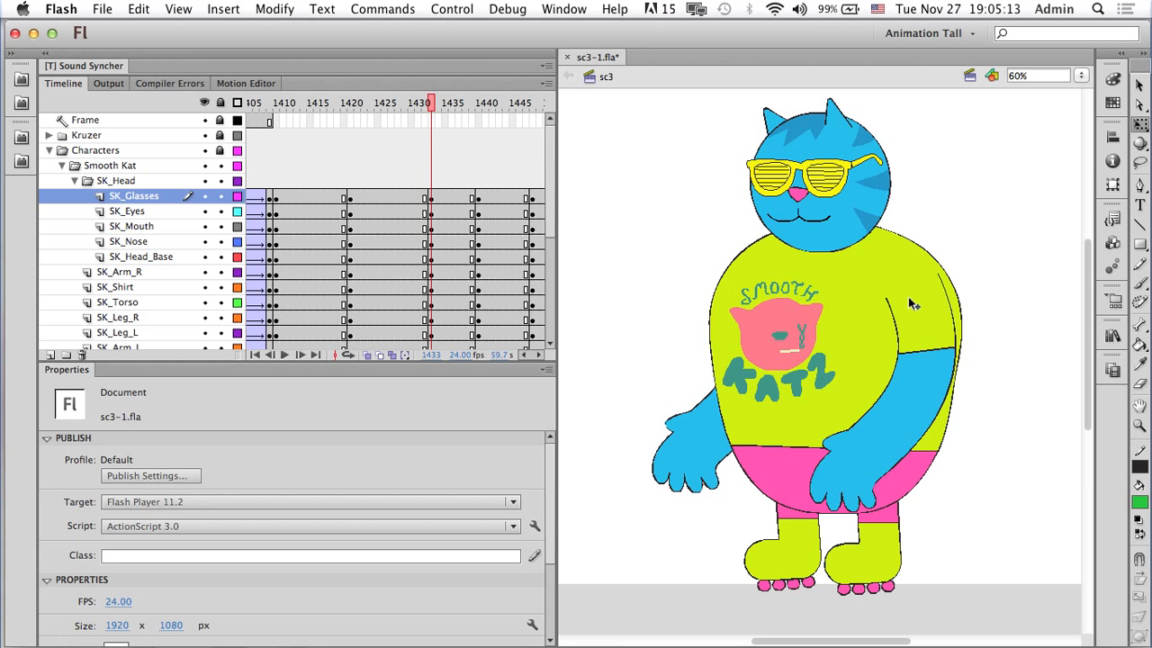
pyautogui.moveTo(702, 124); pyautogui.dragTo(912, 228)
pyautogui.moveTo(850, 144); pyautogui.dragTo(789, 162)
pyautogui.click(875, 266)
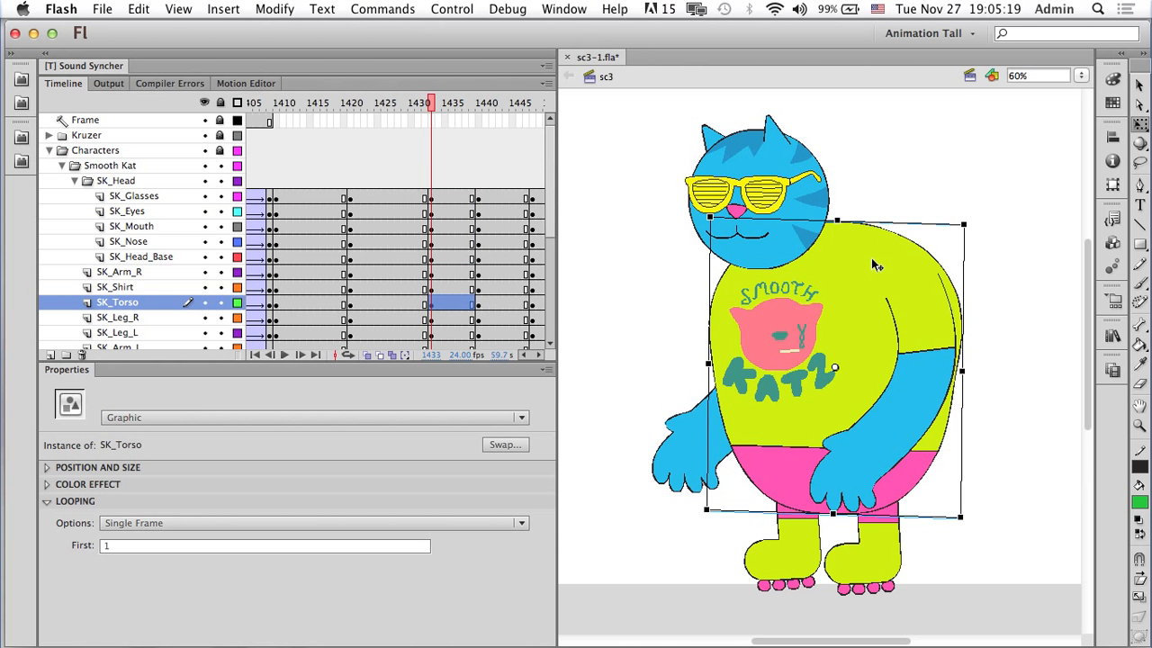
pyautogui.moveTo(900, 218); pyautogui.dragTo(858, 232)
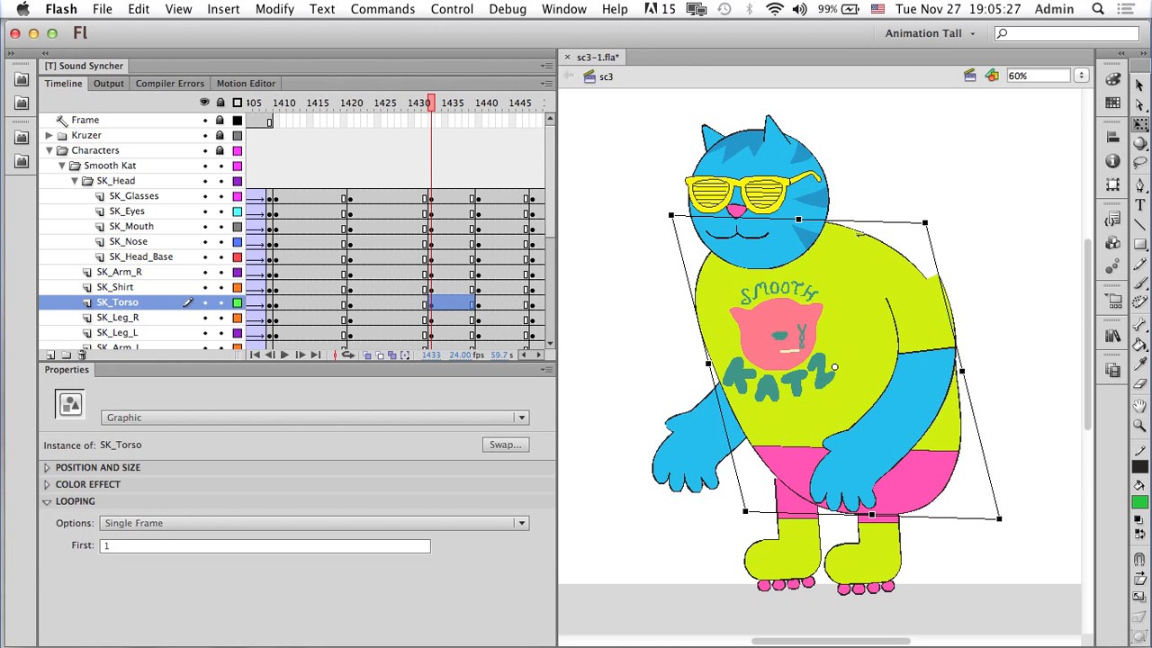
pyautogui.click(987, 301)
# Move both arms forward to the leaning torso's shoulders at frame 1433, and set the SK_Arm_R layer's arm to first frame 2.
pyautogui.click(927, 312)
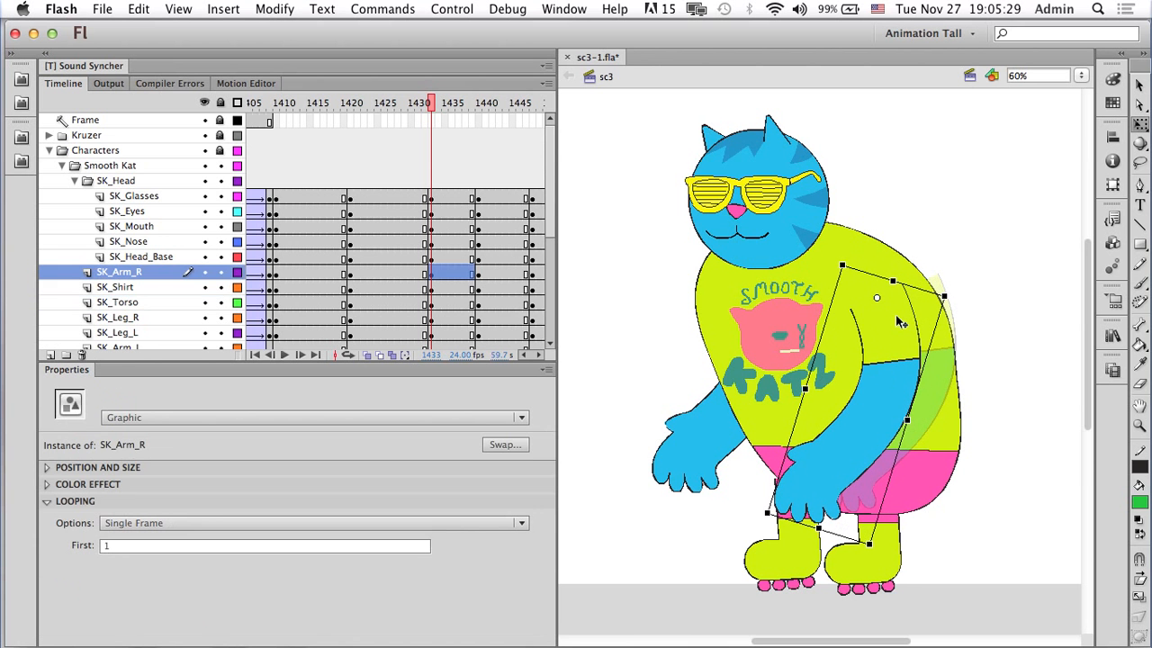
pyautogui.moveTo(715, 428); pyautogui.dragTo(706, 430)
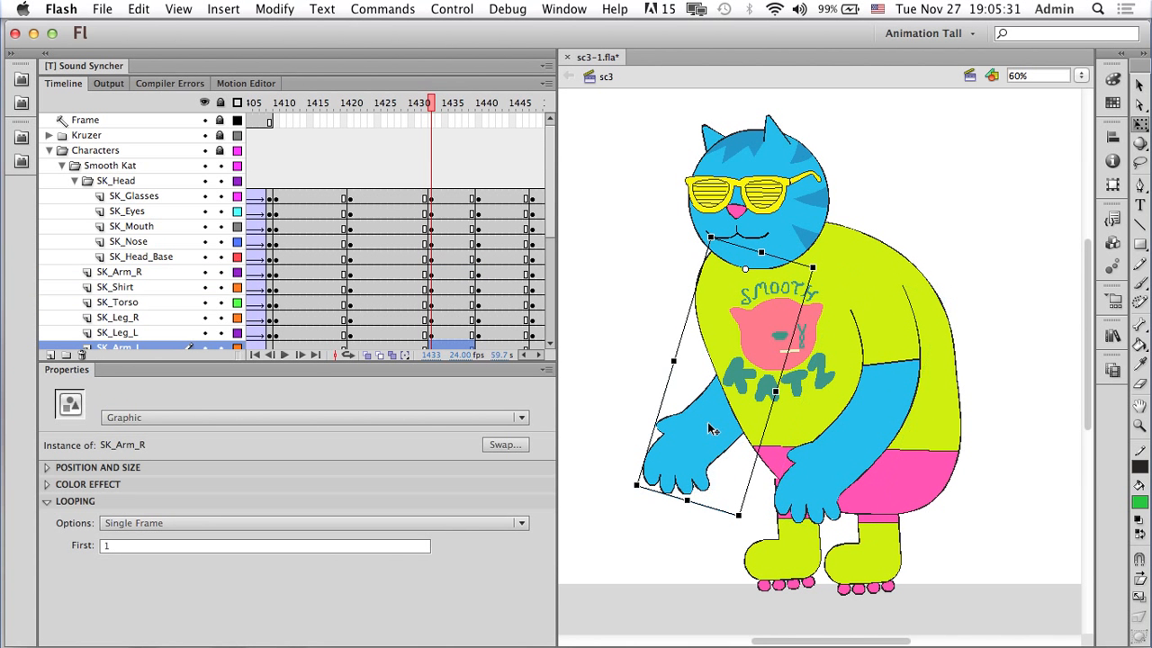
pyautogui.click(860, 416)
pyautogui.click(199, 547)
pyautogui.press('Return')
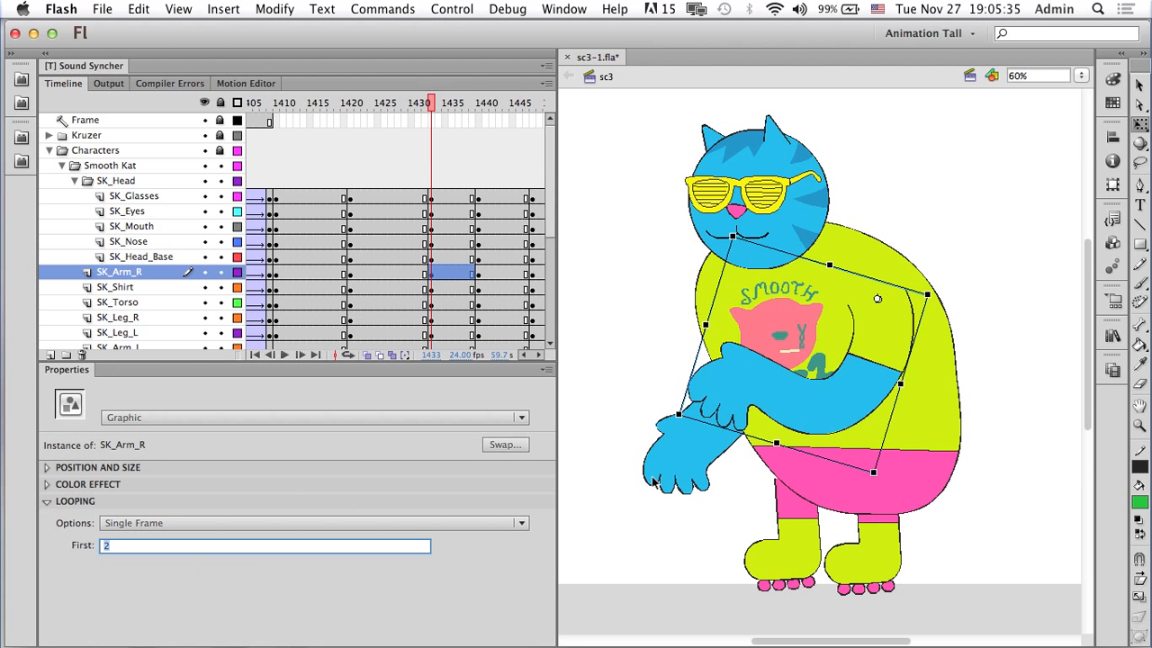
# Set the arm on the SK_Arm_L layer to first frame 2 at frame 1433 and rotate it slightly so the hand lowers.
pyautogui.click(698, 464)
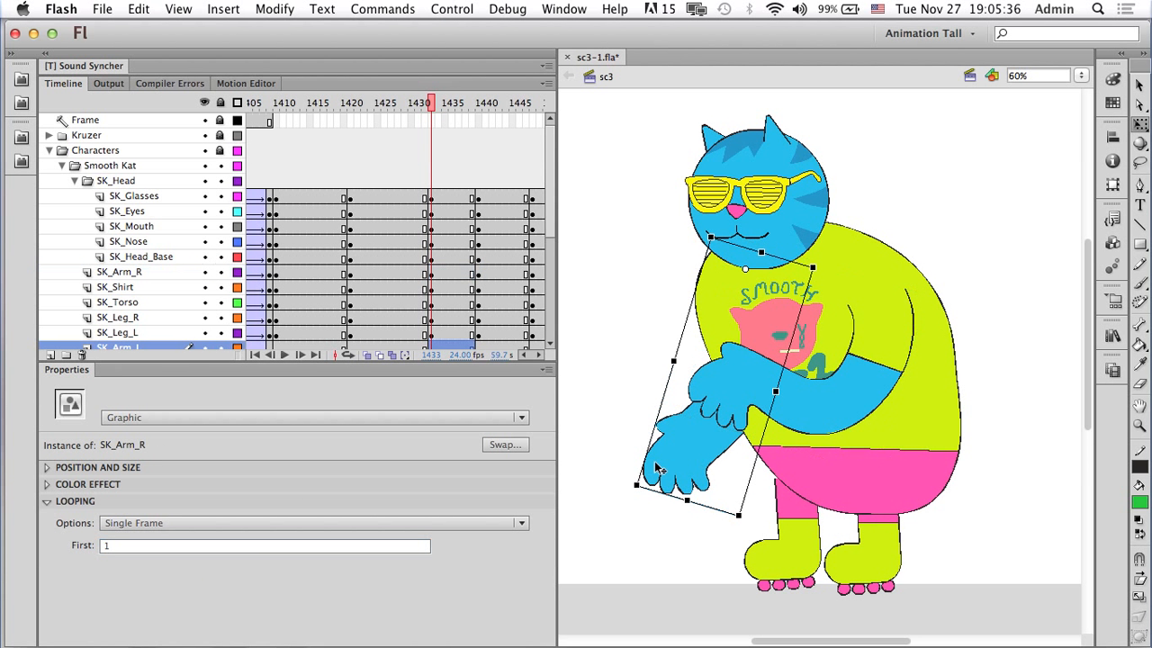
pyautogui.click(112, 545)
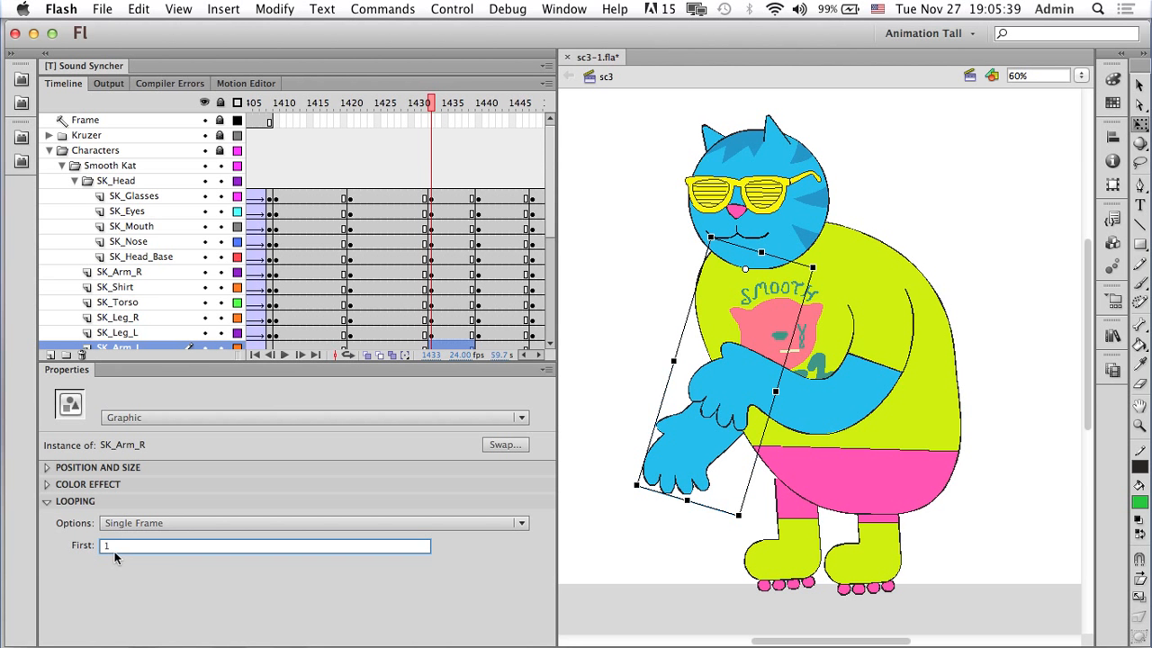
pyautogui.write('2')
pyautogui.press('Return')
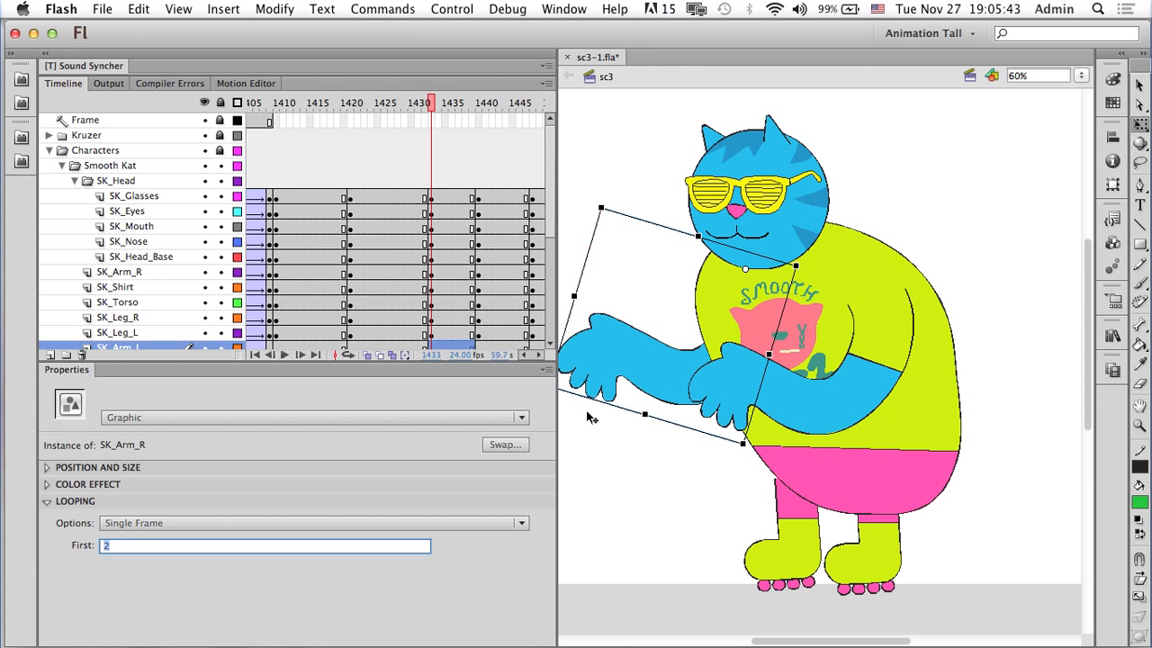
pyautogui.moveTo(747, 442)
pyautogui.mouseDown()
pyautogui.moveTo(740, 448)
pyautogui.moveTo(764, 436)
pyautogui.mouseUp()
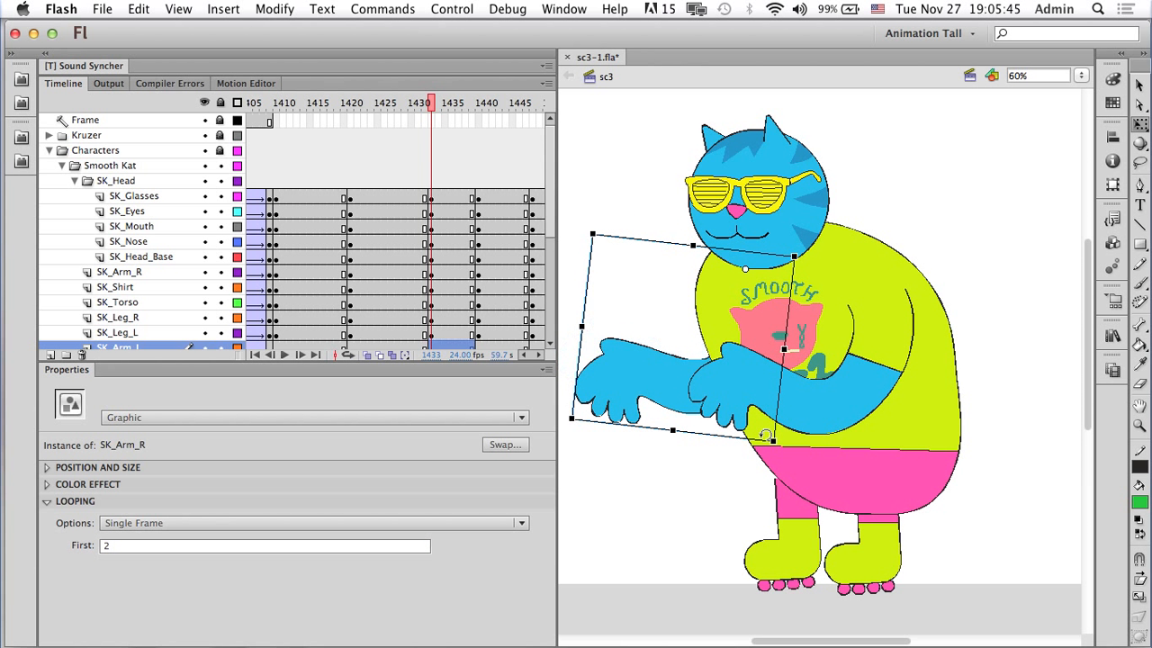
# Move the SK_Shirt graphic forward on the chest at frame 1433, skew it to match the torso's lean, and nudge it down slightly.
pyautogui.click(806, 342)
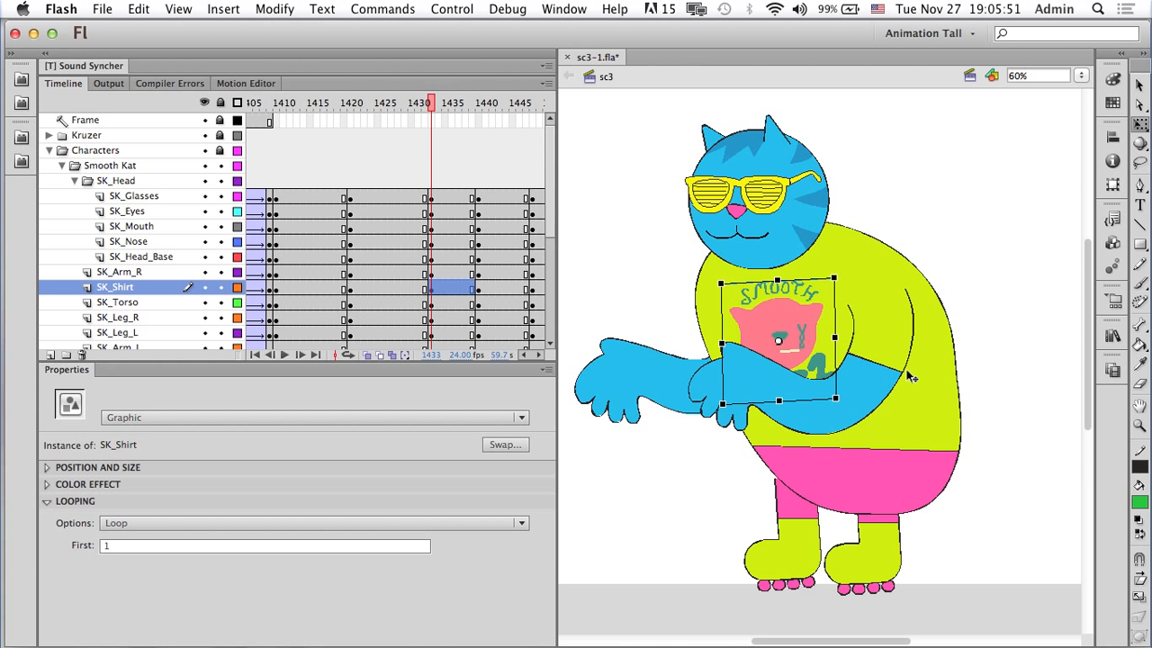
pyautogui.moveTo(813, 335)
pyautogui.mouseDown()
pyautogui.moveTo(789, 338)
pyautogui.moveTo(800, 338)
pyautogui.mouseUp()
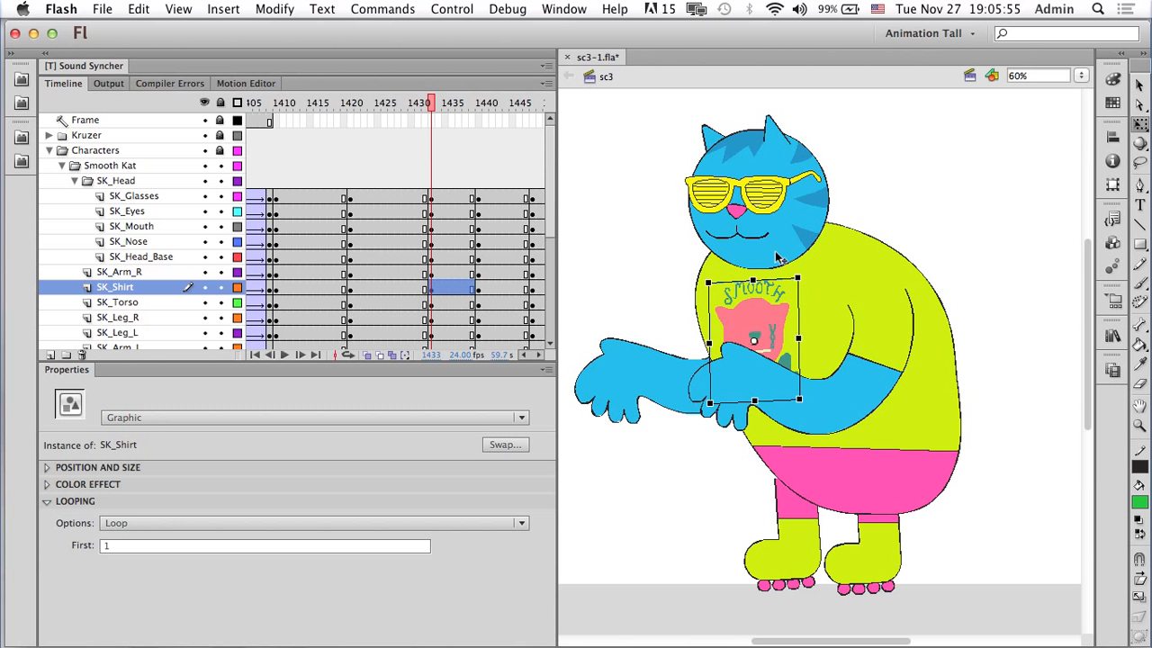
pyautogui.moveTo(770, 280); pyautogui.dragTo(755, 281)
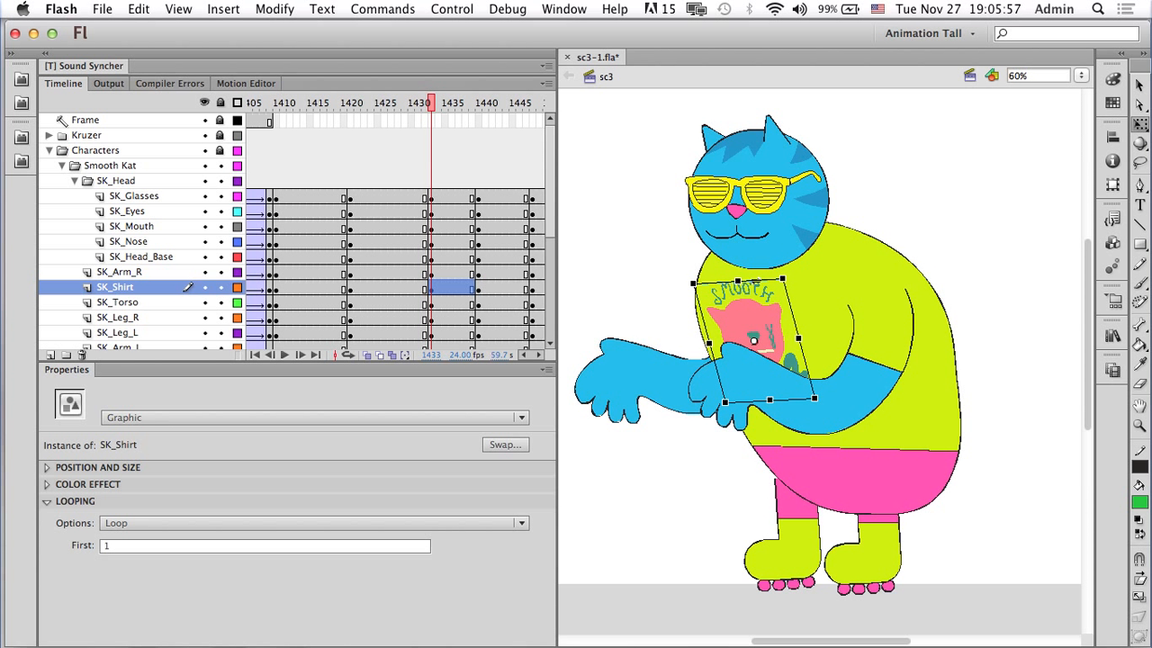
pyautogui.moveTo(758, 326); pyautogui.dragTo(761, 335)
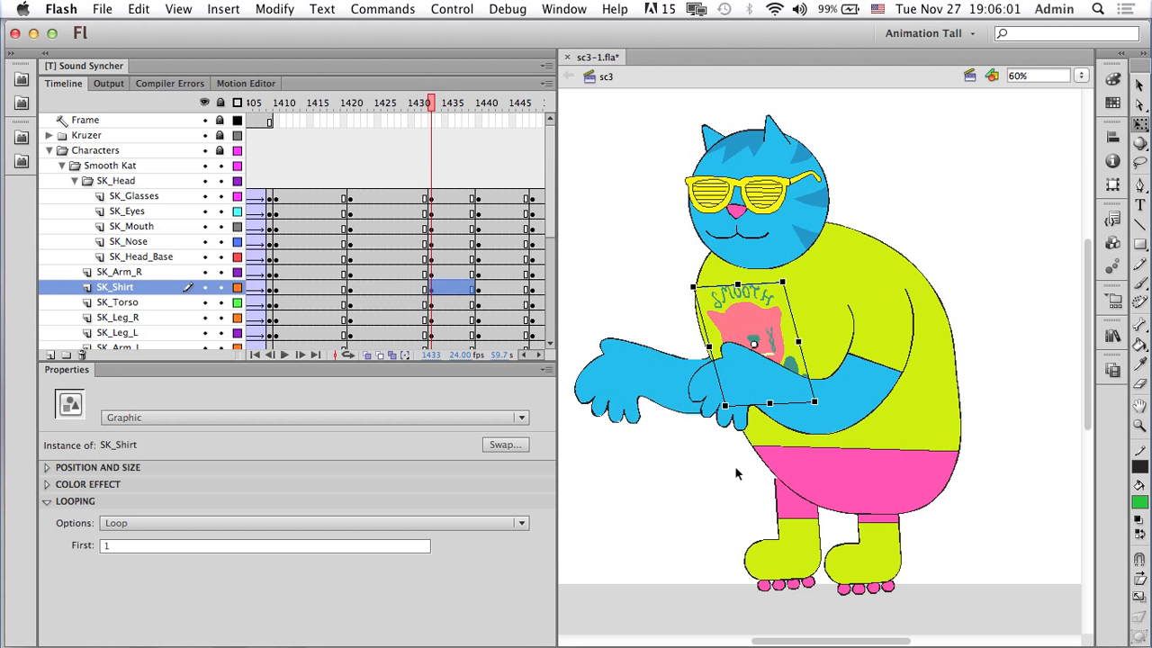
# Select all body parts except the two legs at frame 1433 and shift them together forward and slightly up.
pyautogui.moveTo(612, 126); pyautogui.dragTo(1006, 477)
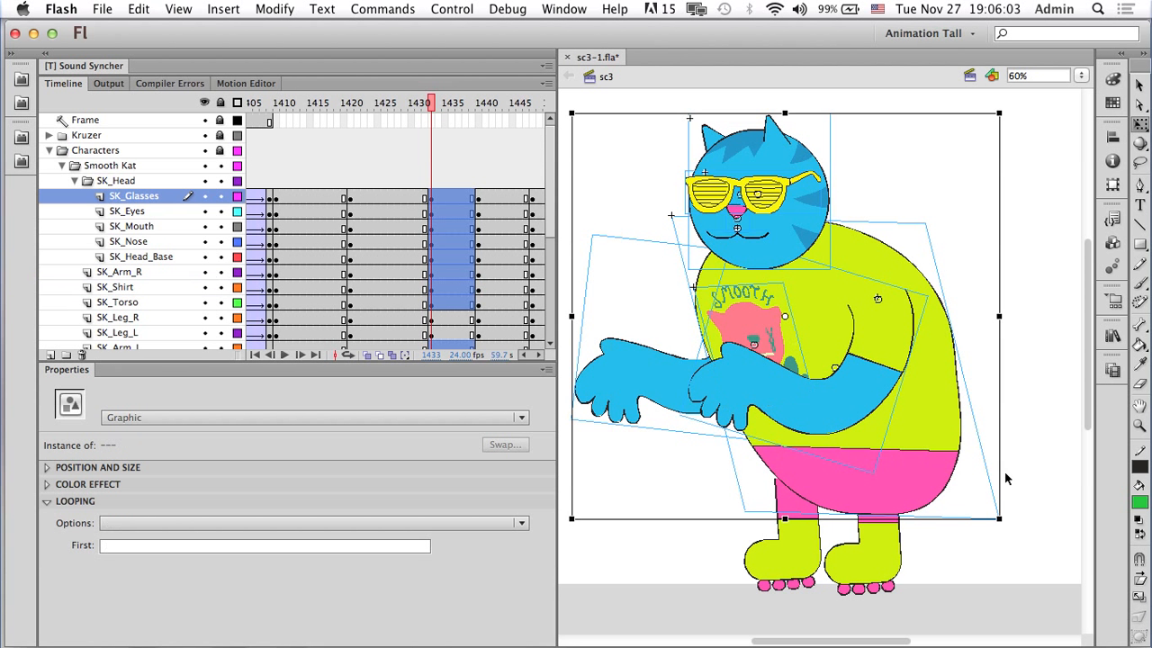
pyautogui.keyDown('shift'); pyautogui.click(884, 555); pyautogui.keyUp('shift')
pyautogui.keyDown('shift'); pyautogui.click(810, 562); pyautogui.keyUp('shift')
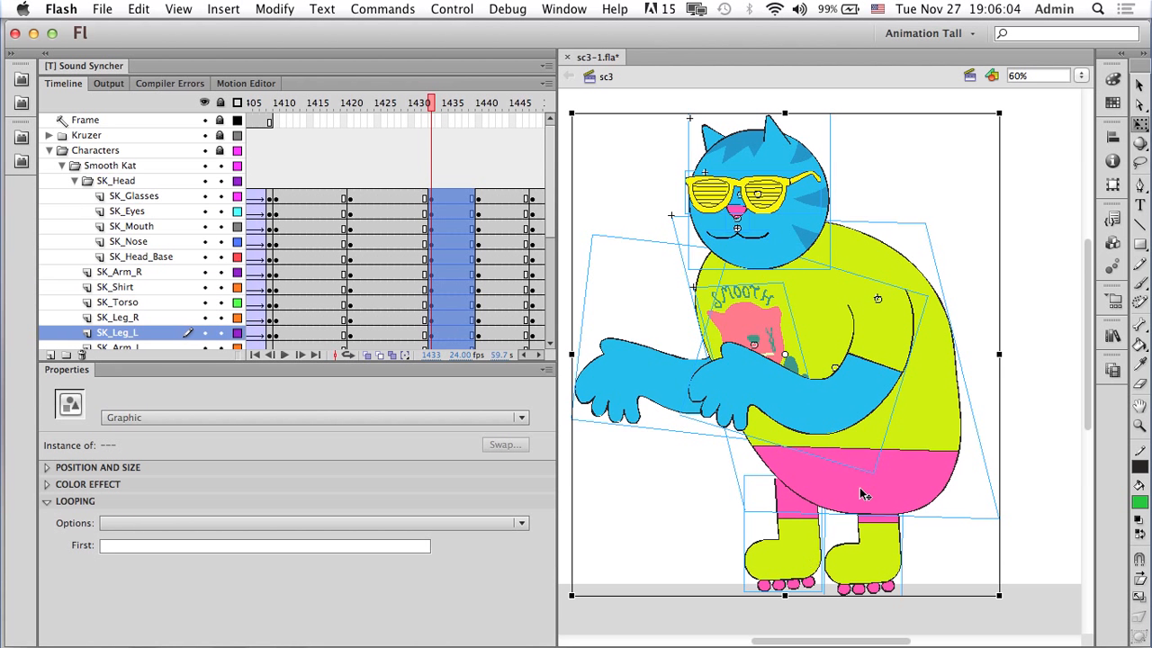
pyautogui.keyDown('shift'); pyautogui.click(883, 568); pyautogui.keyUp('shift')
pyautogui.keyDown('shift'); pyautogui.click(796, 576); pyautogui.keyUp('shift')
pyautogui.moveTo(905, 453); pyautogui.dragTo(878, 438)
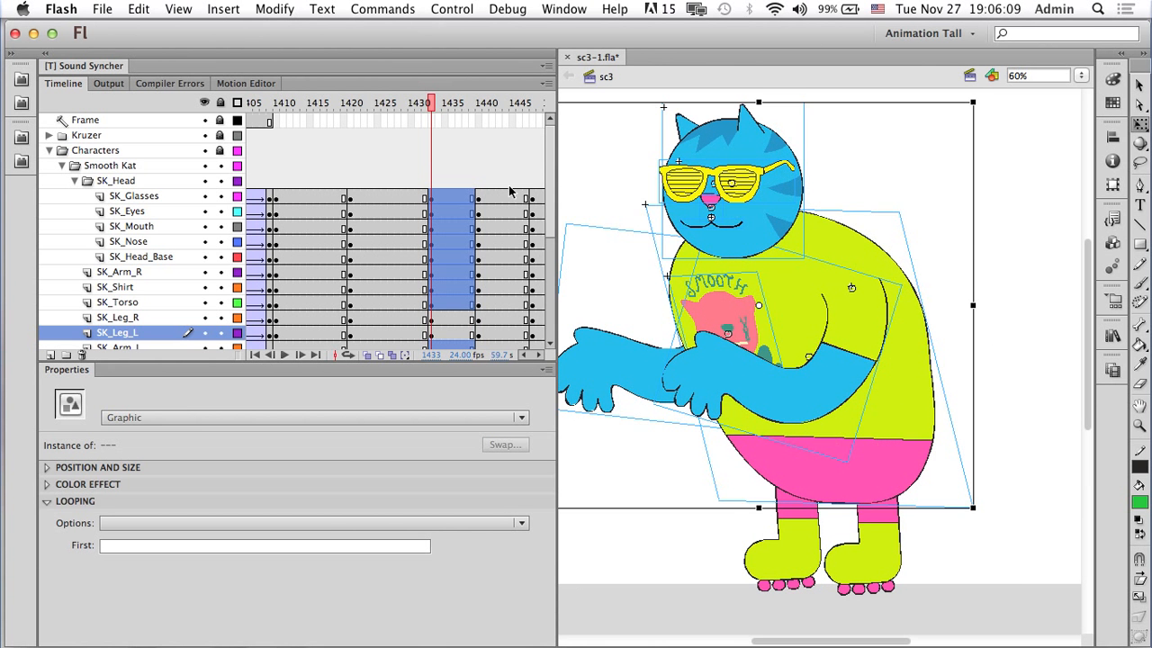
# Scrub back through the pose change and insert keyframes at frame 1418 on all SK layers, from SK_Glasses down to SK_Arm_L.
pyautogui.moveTo(404, 113); pyautogui.dragTo(315, 133)
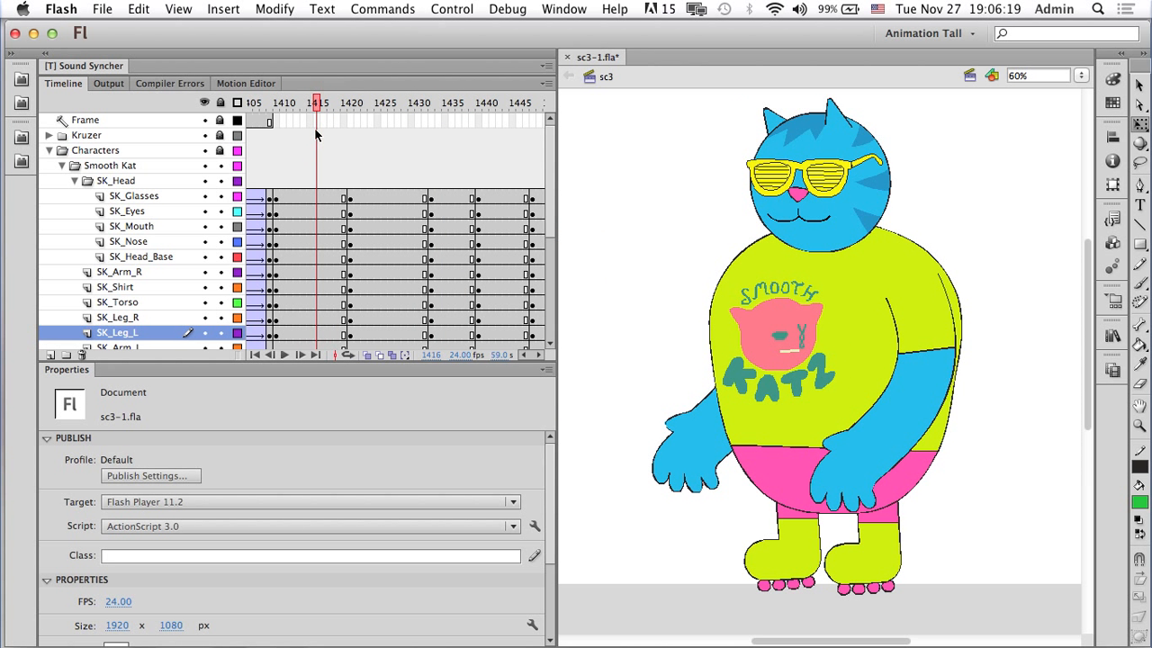
pyautogui.moveTo(315, 133); pyautogui.dragTo(352, 96)
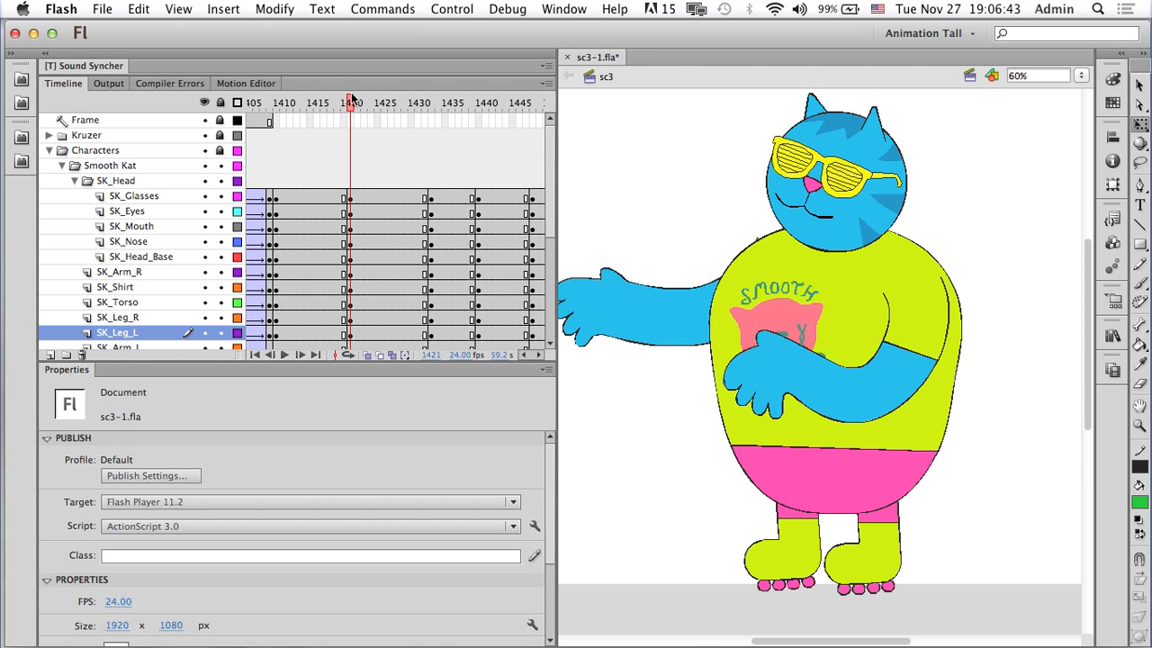
pyautogui.moveTo(351, 97); pyautogui.dragTo(334, 104)
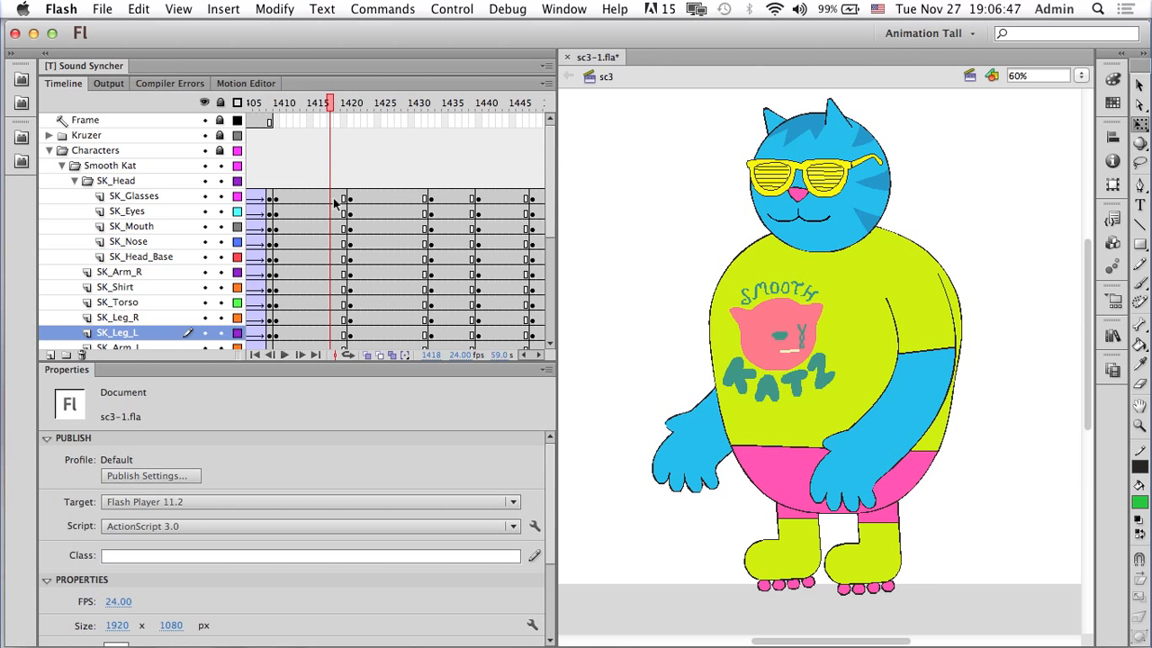
pyautogui.scroll(-5, 337, 212)
pyautogui.scroll(5, 337, 212)
pyautogui.moveTo(332, 207); pyautogui.dragTo(335, 300)
pyautogui.press('F6')
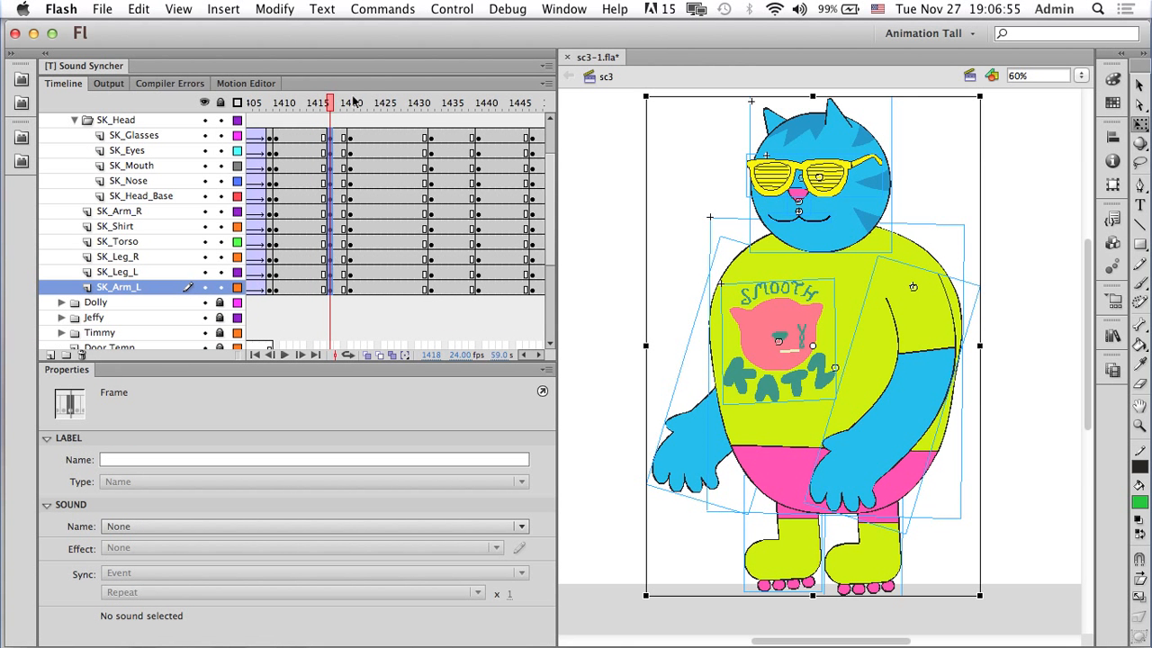
# Create a classic tween on all SK layers in the span from frame 1418 to the pose at frame 1421.
pyautogui.moveTo(333, 99); pyautogui.dragTo(344, 288)
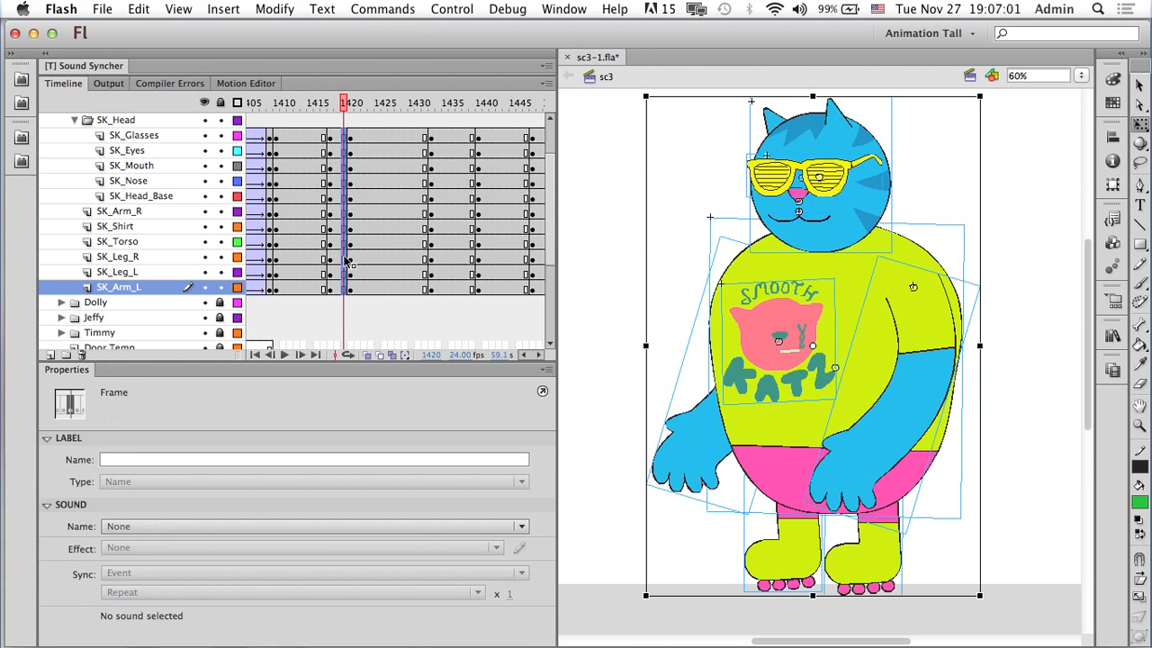
pyautogui.rightClick(346, 247)
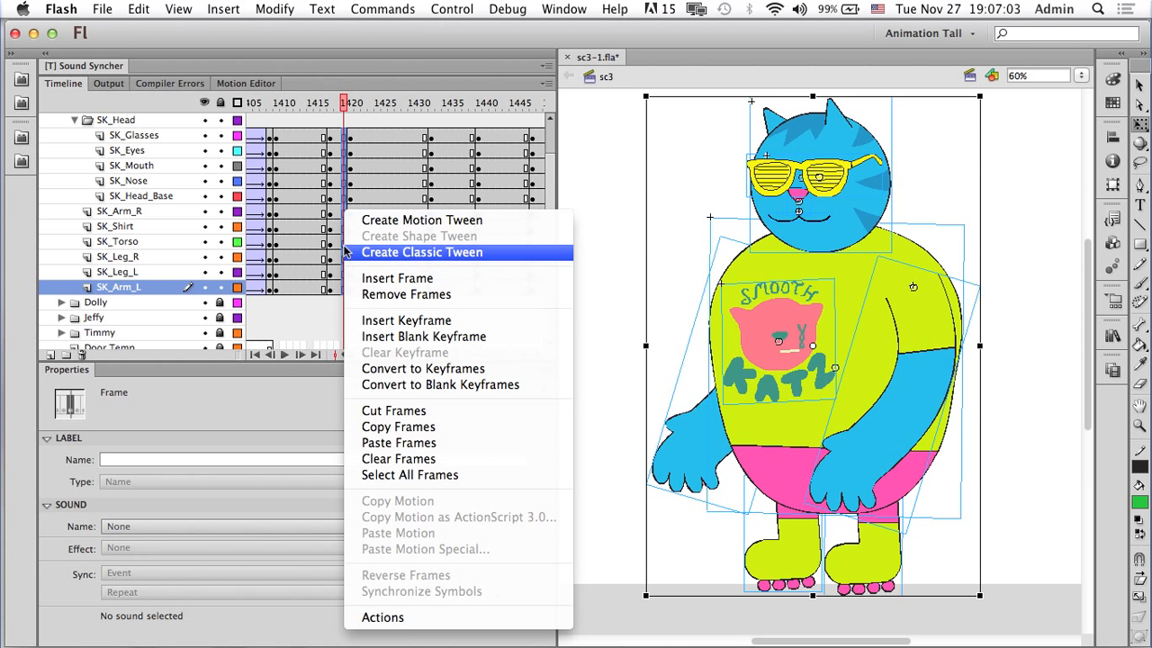
pyautogui.click(455, 255)
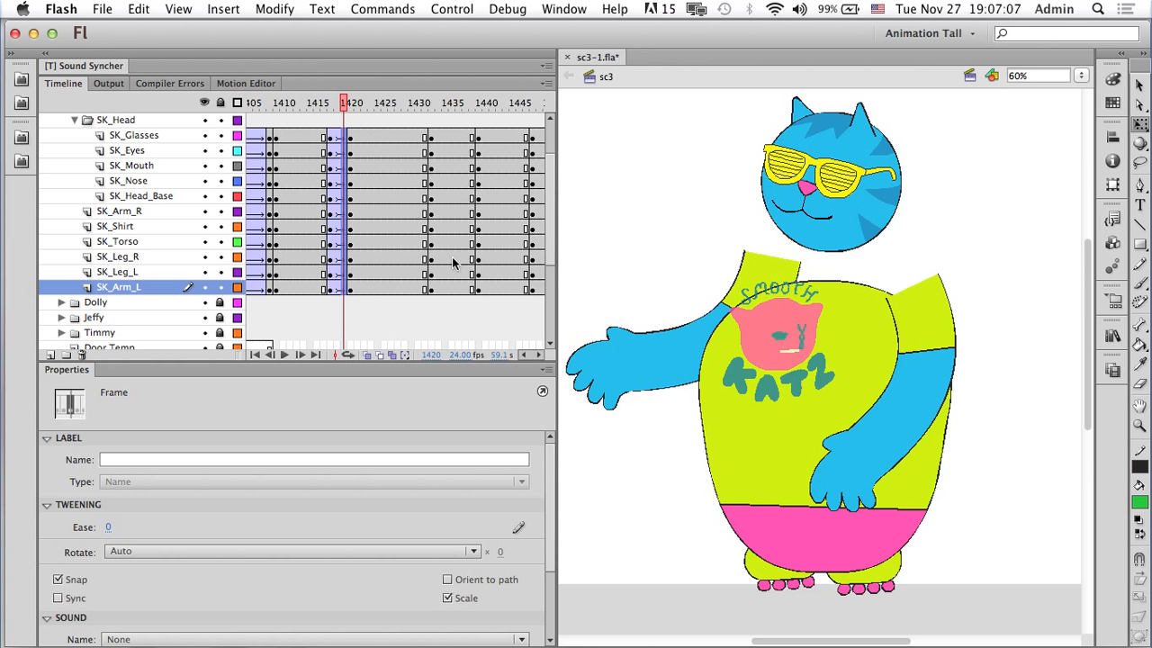
pyautogui.click(826, 340)
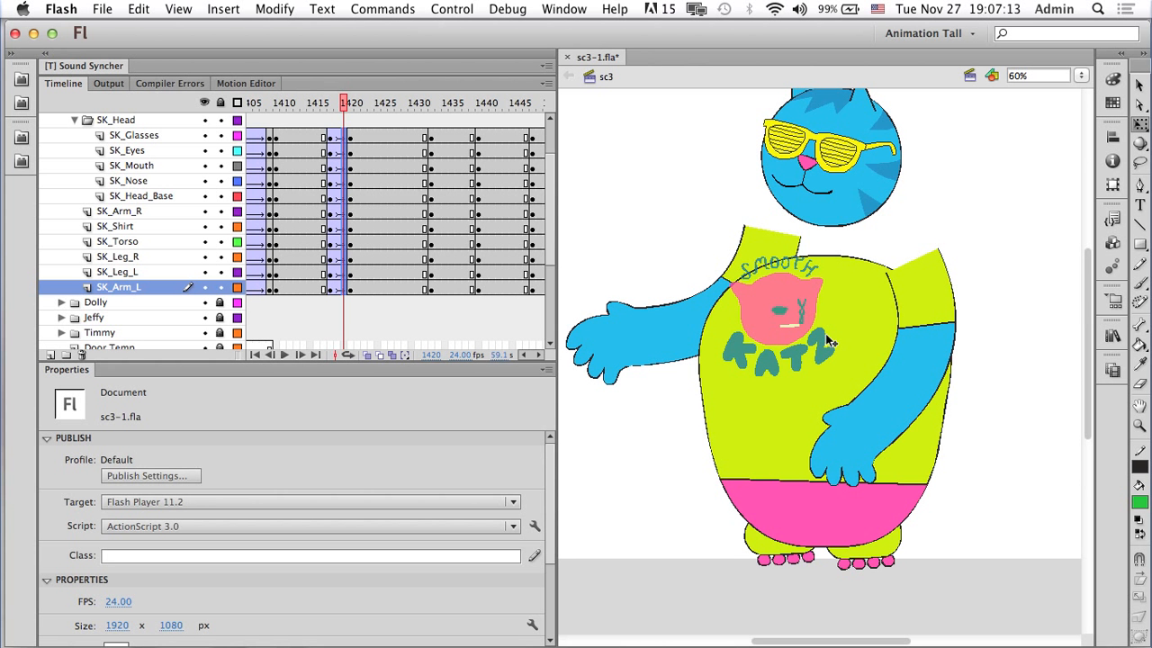
# Undo the classic tween between frames 1418 and 1421, and insert keyframes at frame 1430 on all SK layers.
pyautogui.press('super+z')
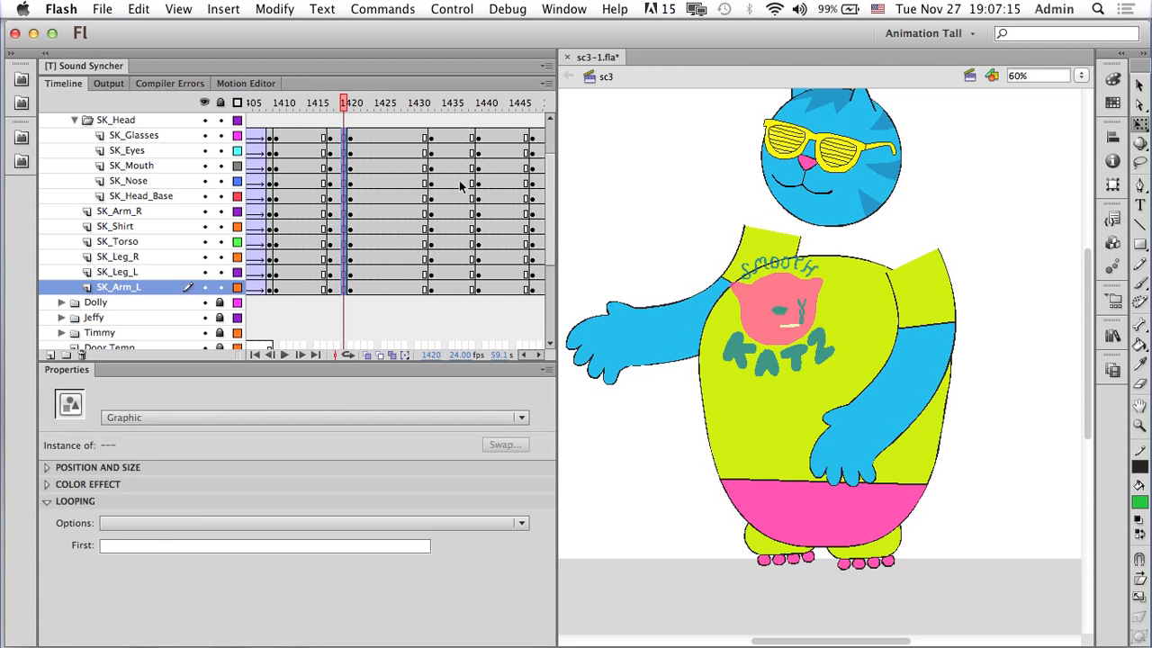
pyautogui.moveTo(355, 106); pyautogui.dragTo(412, 283)
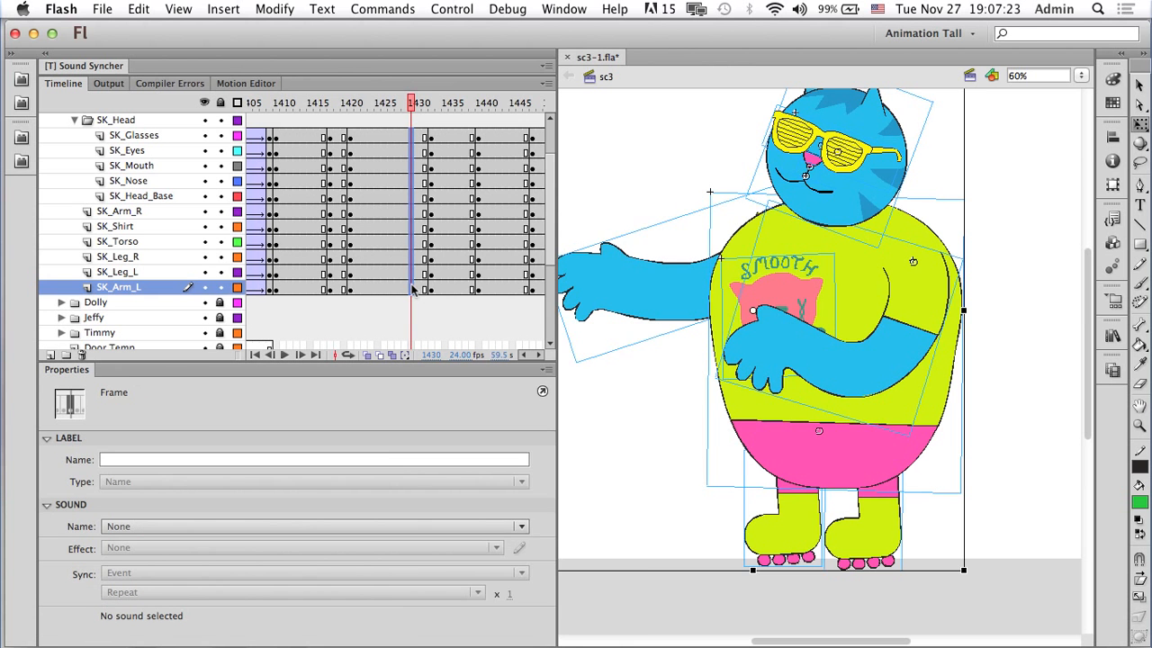
pyautogui.rightClick(412, 286)
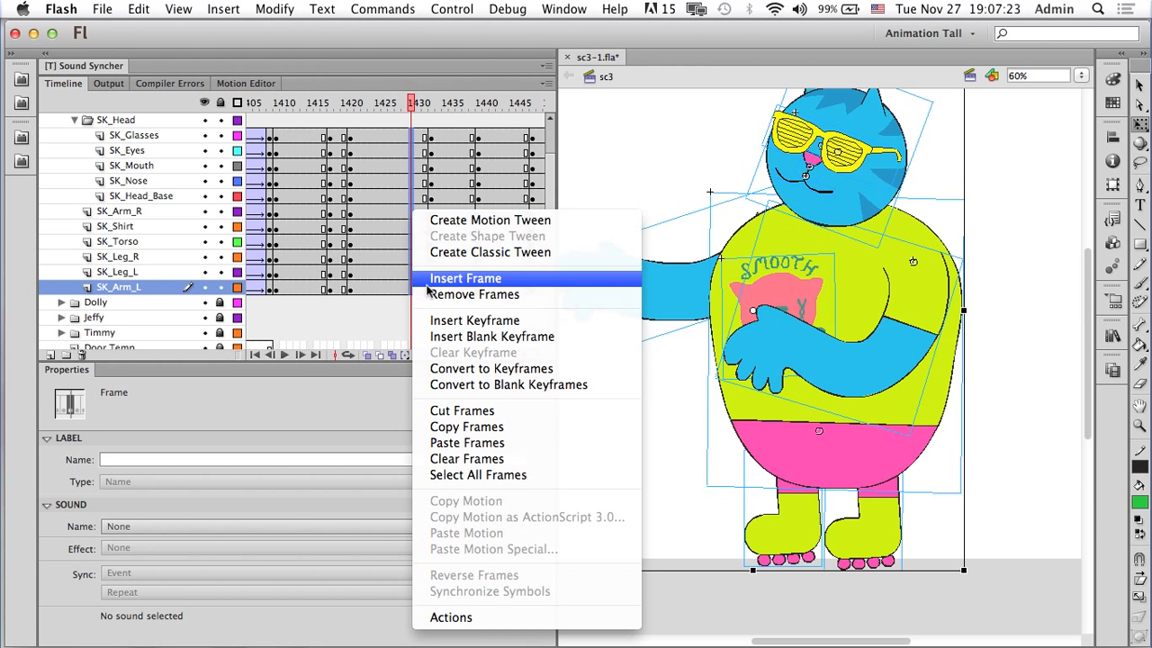
pyautogui.click(509, 328)
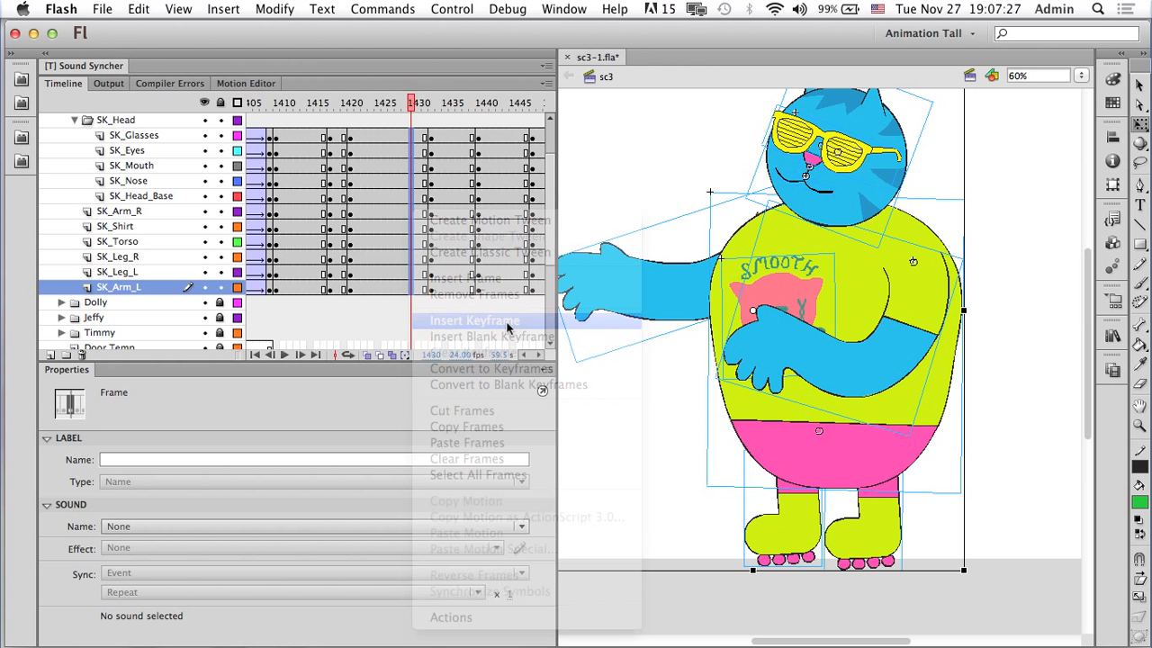
# Create a classic tween on all SK layers between frames 1430 and 1433, and scrub ahead to the pose at frame 1433.
pyautogui.click(422, 138)
pyautogui.moveTo(416, 135); pyautogui.dragTo(416, 288)
pyautogui.rightClick(417, 297)
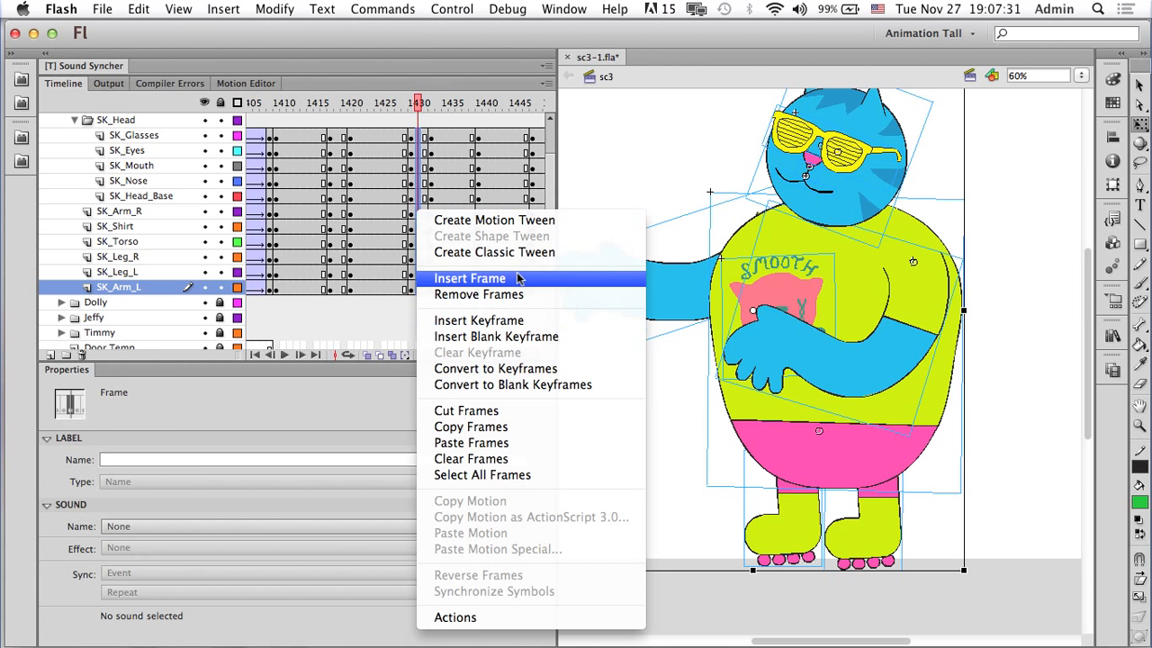
pyautogui.click(459, 252)
pyautogui.moveTo(419, 103)
pyautogui.mouseDown()
pyautogui.moveTo(405, 104)
pyautogui.moveTo(432, 108)
pyautogui.moveTo(396, 118)
pyautogui.moveTo(429, 113)
pyautogui.mouseUp()
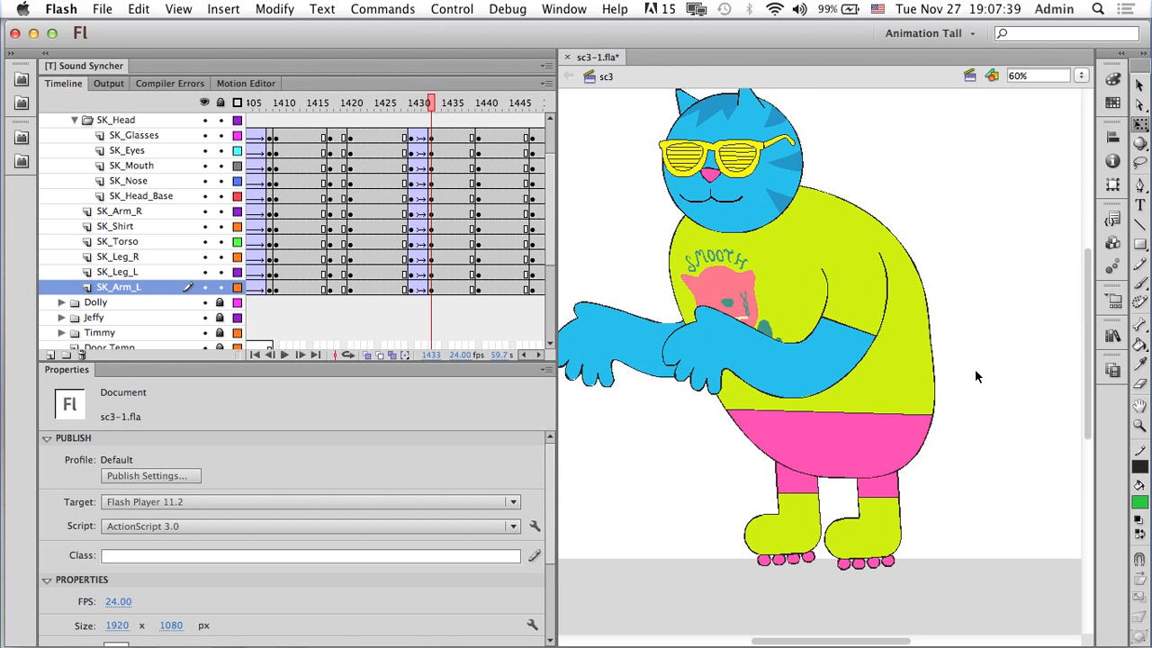
# Move SK_Torso's transformation point at frame 1433 down to the pink hip area, matching its placement at frame 1430.
pyautogui.click(912, 359)
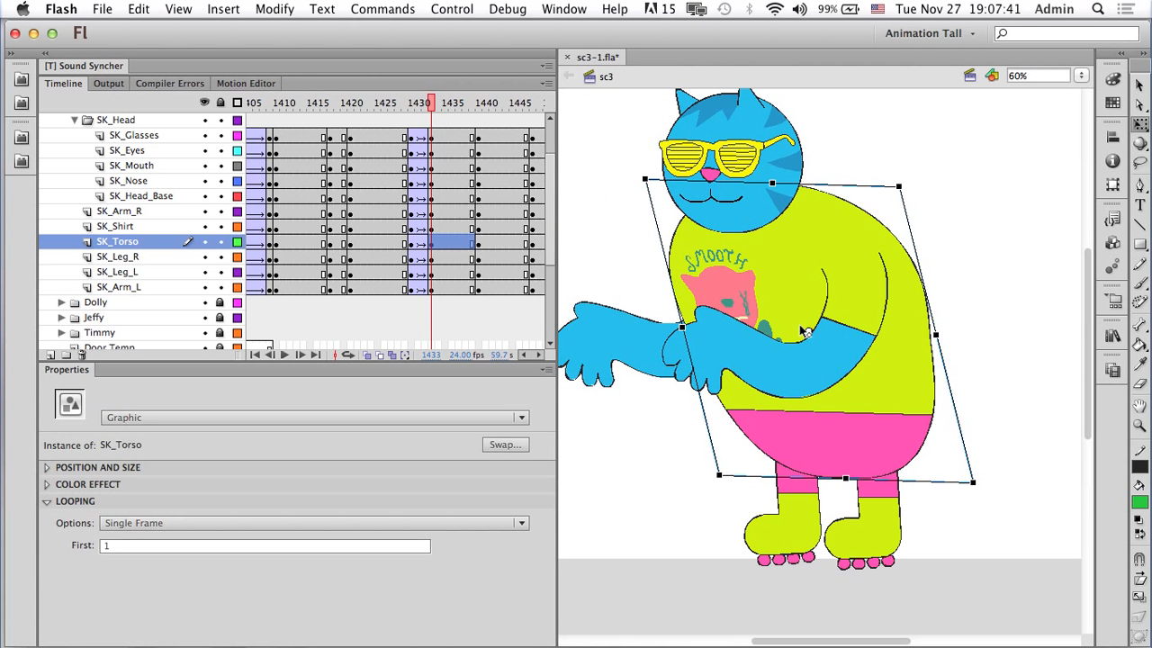
pyautogui.click(413, 103)
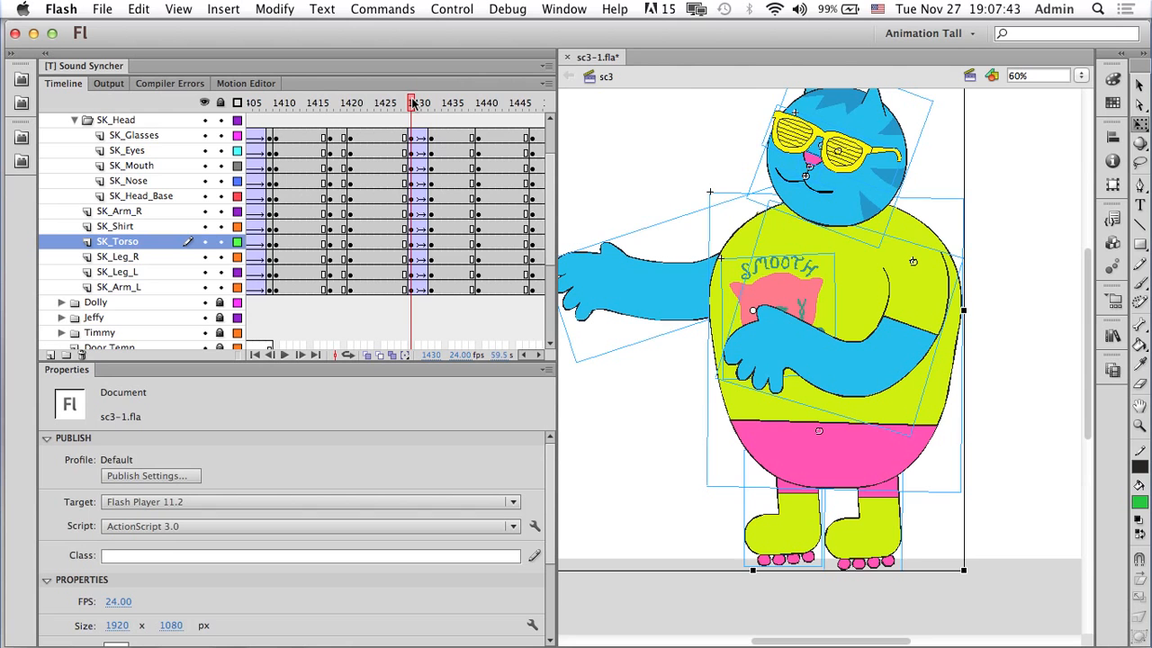
pyautogui.click(792, 441)
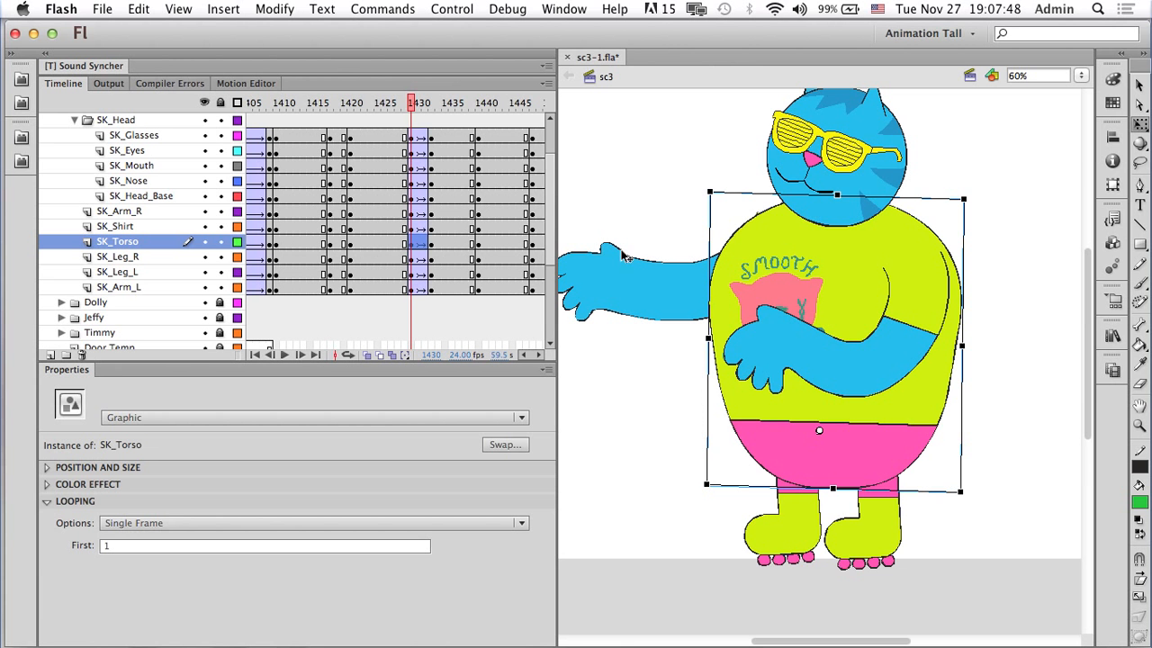
pyautogui.moveTo(421, 103); pyautogui.dragTo(435, 104)
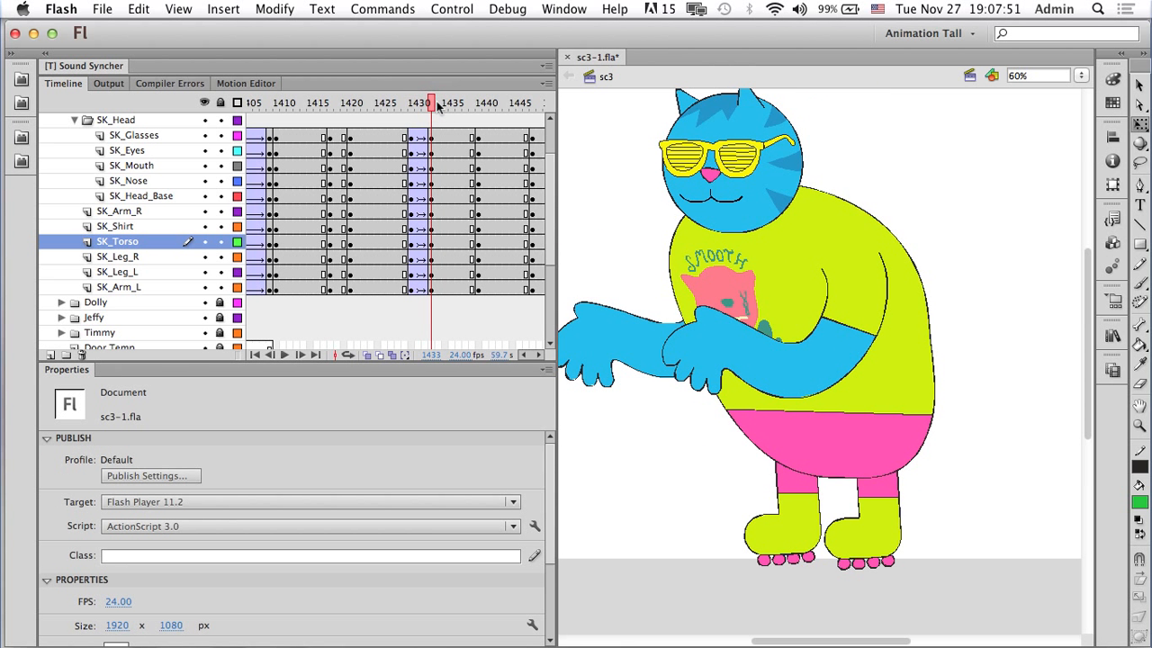
pyautogui.click(833, 399)
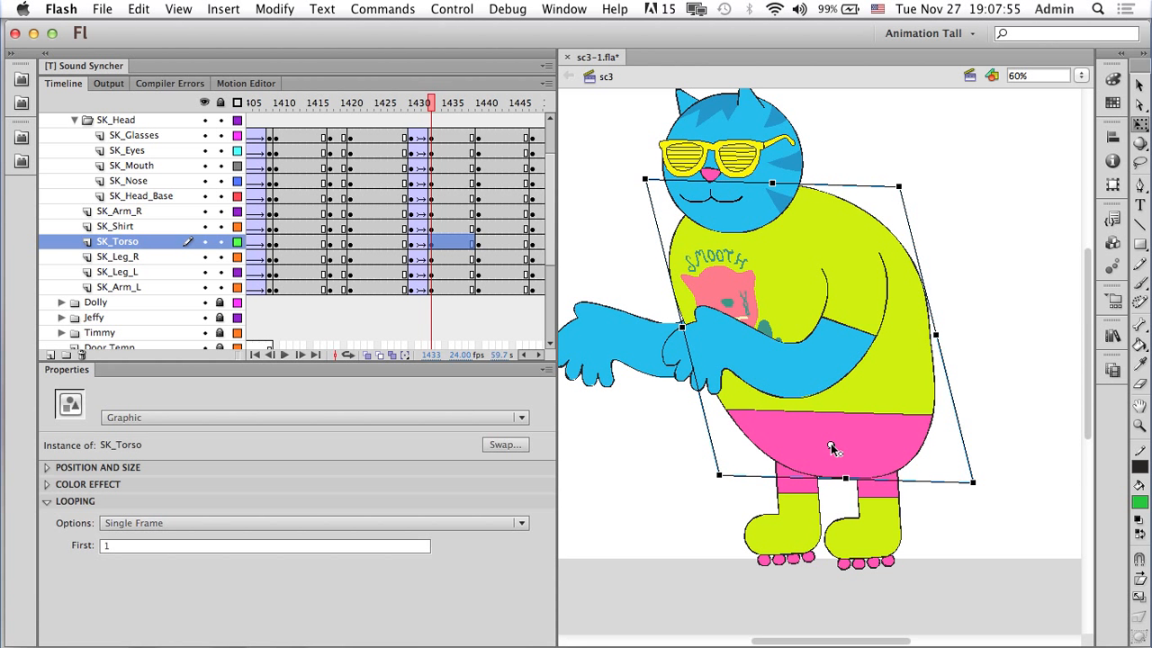
# Check SK_Torso's transformation point at frame 1421 and move the one at frame 1418 down to the hips to match.
pyautogui.click(346, 103)
pyautogui.click(351, 104)
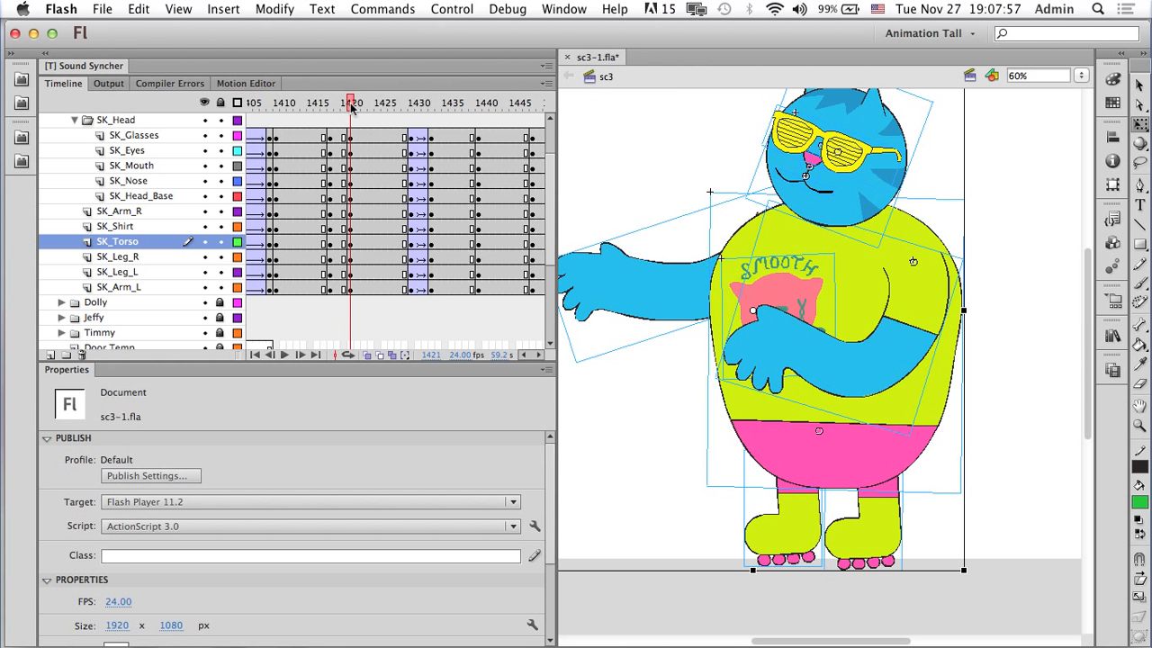
pyautogui.click(349, 105)
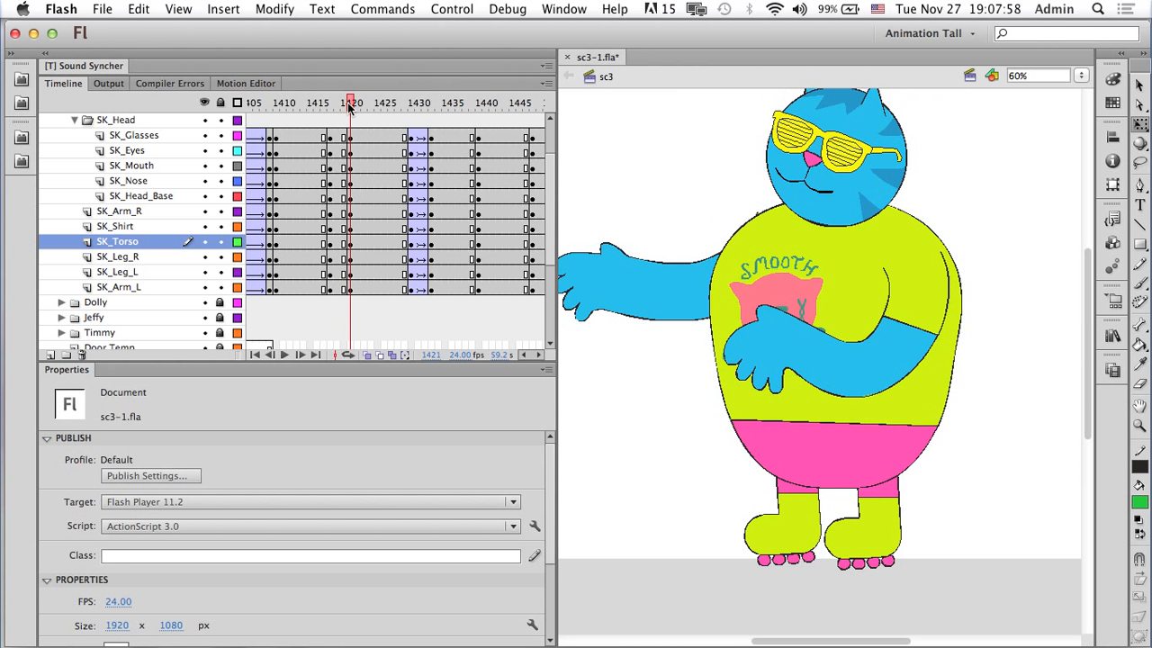
pyautogui.click(803, 456)
pyautogui.click(336, 103)
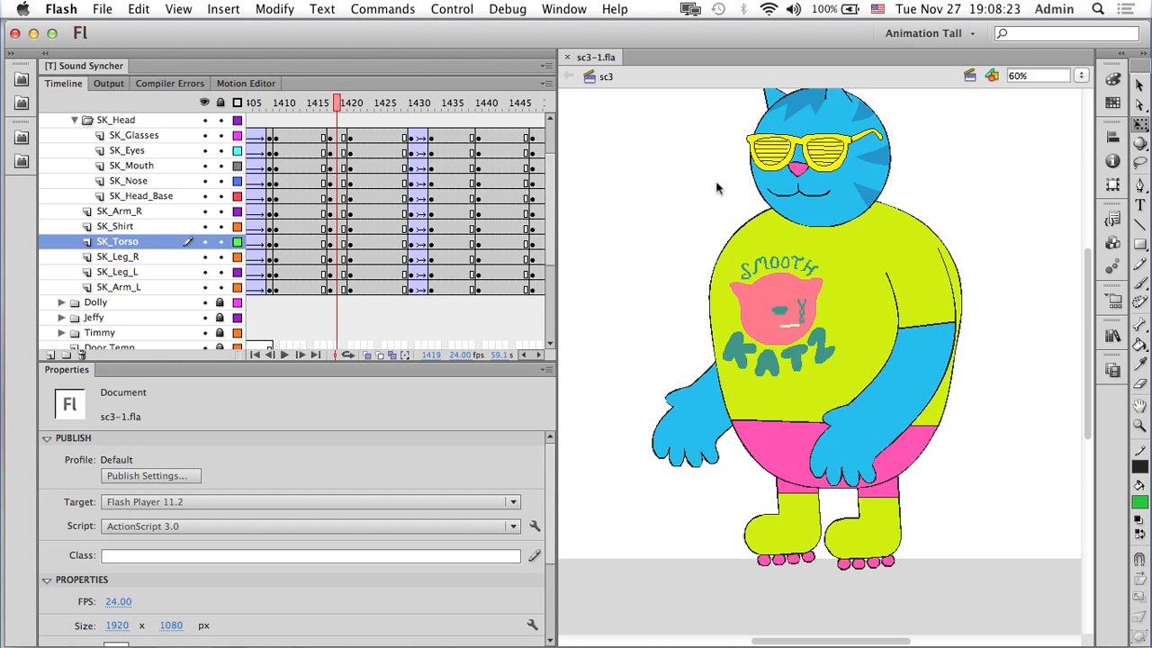
pyautogui.click(330, 102)
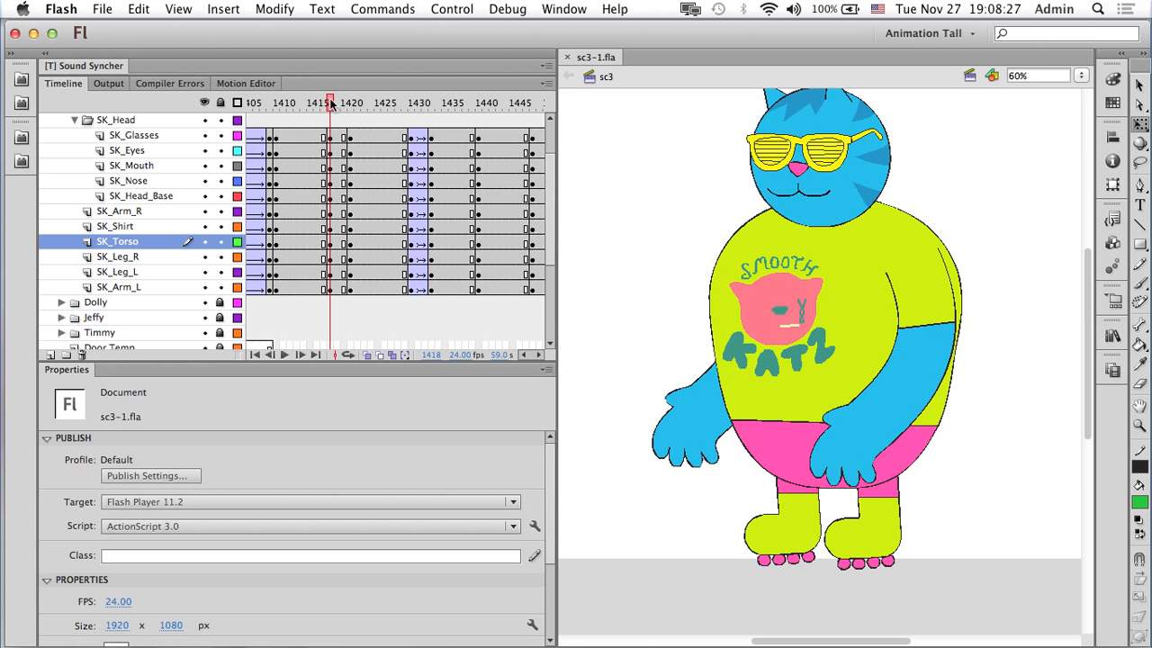
pyautogui.click(776, 445)
pyautogui.moveTo(832, 346); pyautogui.dragTo(830, 452)
# Create a classic tween on all SK layers in the span between the keyframes at 1418 and 1421.
pyautogui.moveTo(330, 103); pyautogui.dragTo(340, 288)
pyautogui.rightClick(340, 288)
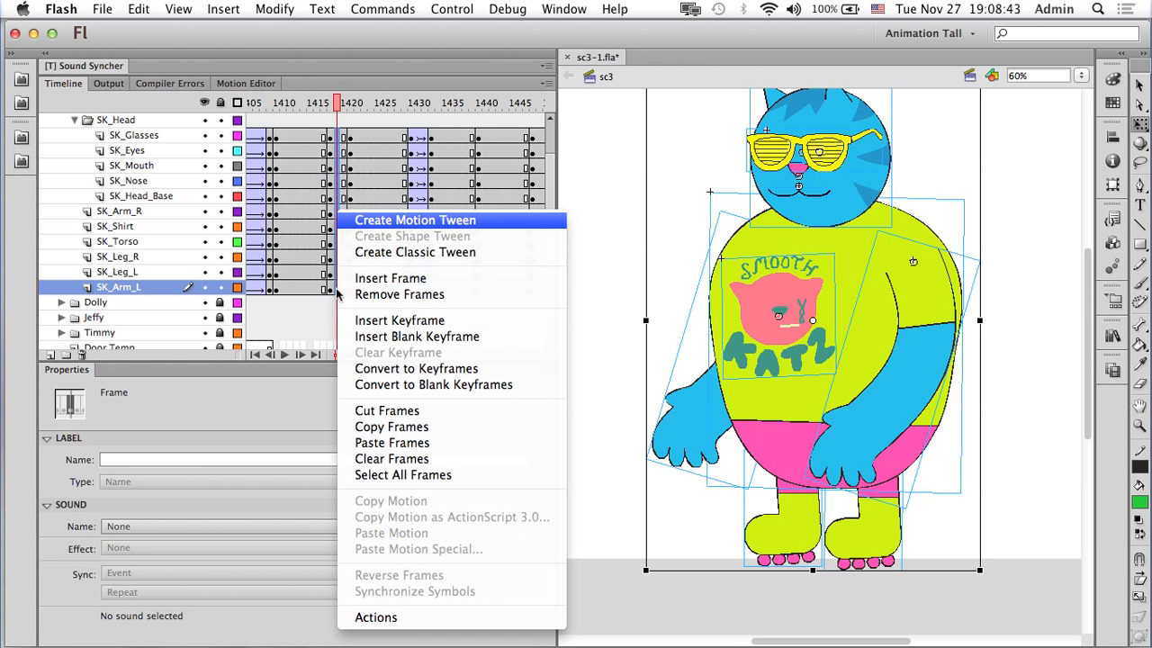
pyautogui.click(414, 252)
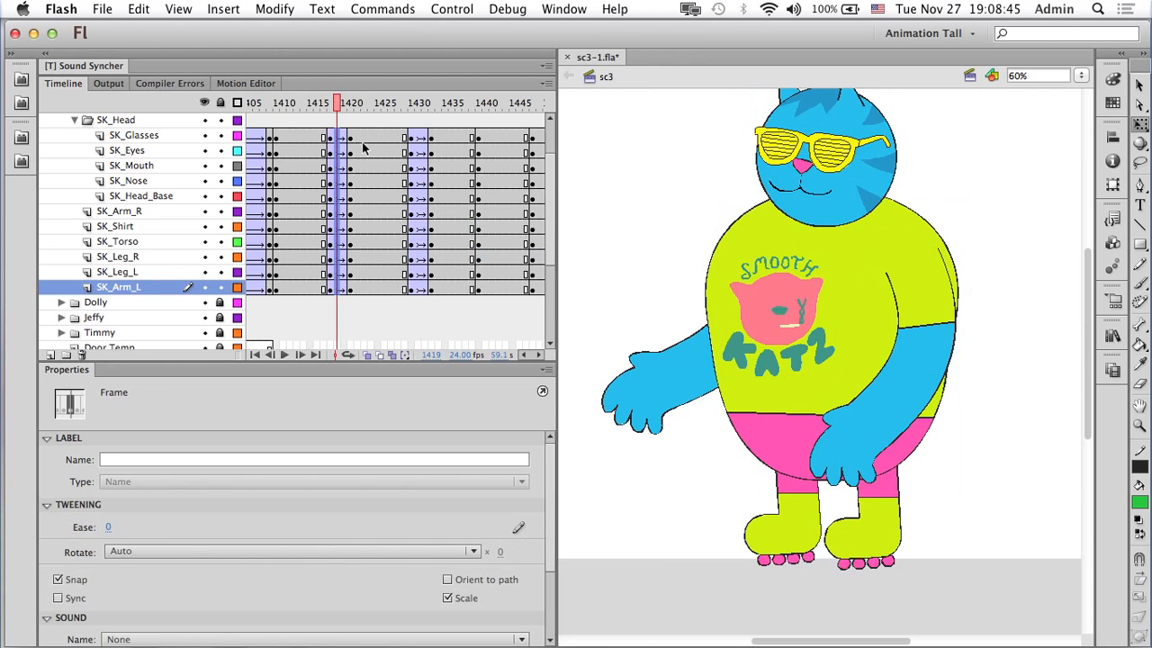
# Play back and scrub through the animation to check the tweens between the poses up to frame 1441.
pyautogui.click(316, 106)
pyautogui.moveTo(321, 114); pyautogui.dragTo(297, 112)
pyautogui.press('Return')
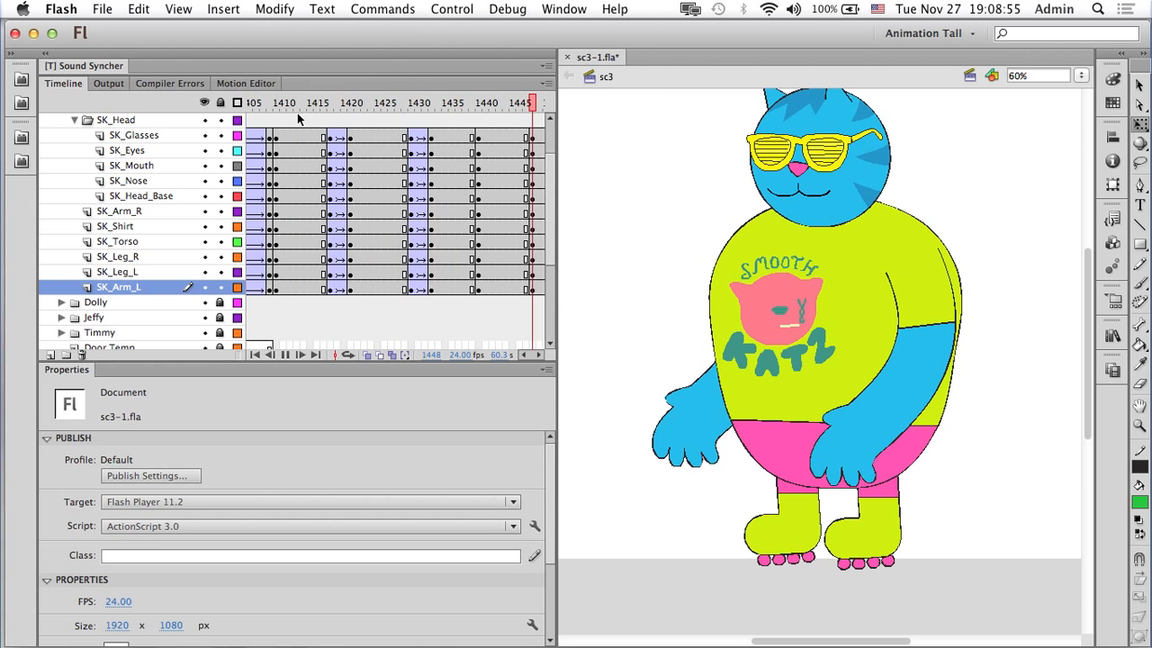
pyautogui.press('Return')
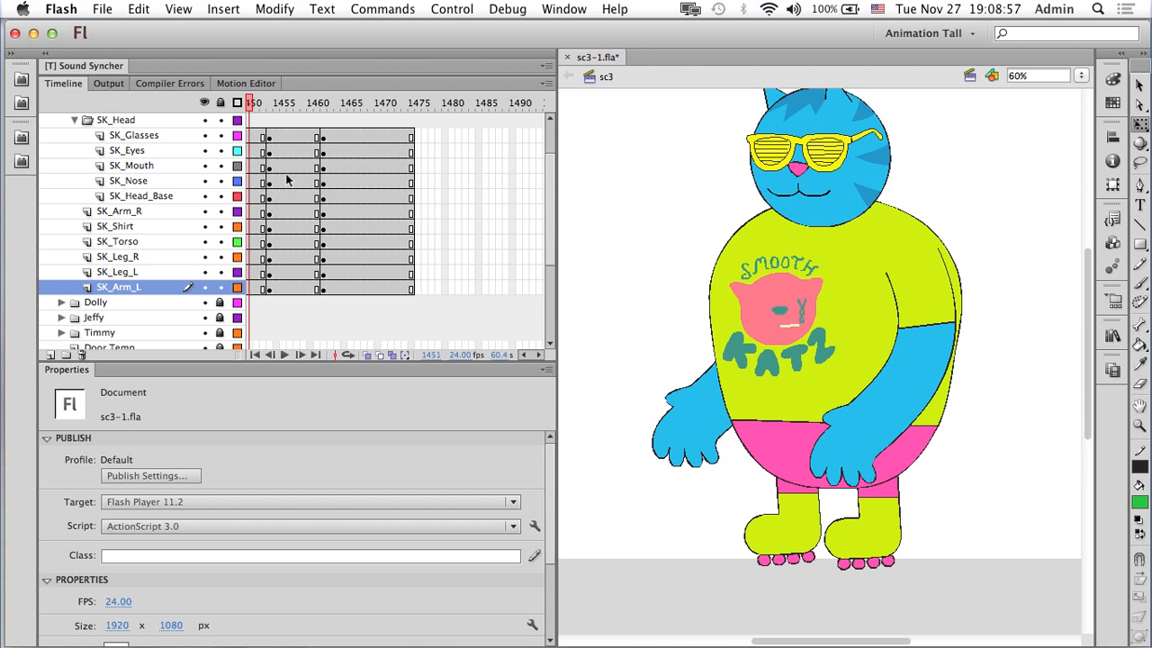
pyautogui.hscroll(-10, 287, 180)
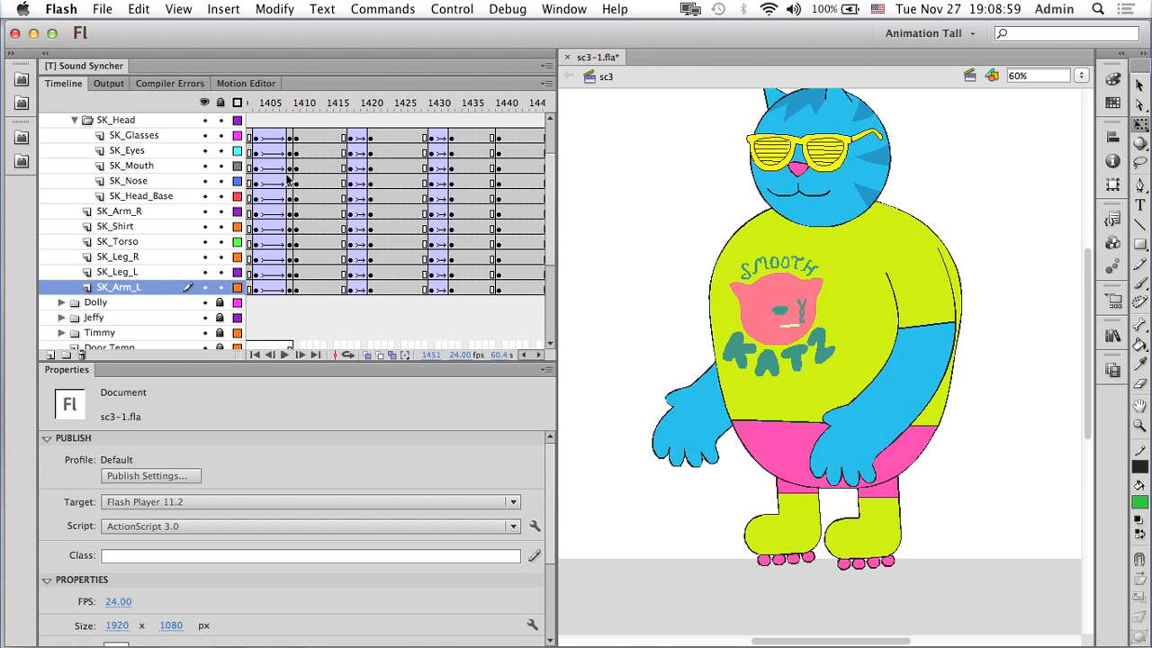
pyautogui.moveTo(315, 105); pyautogui.dragTo(438, 119)
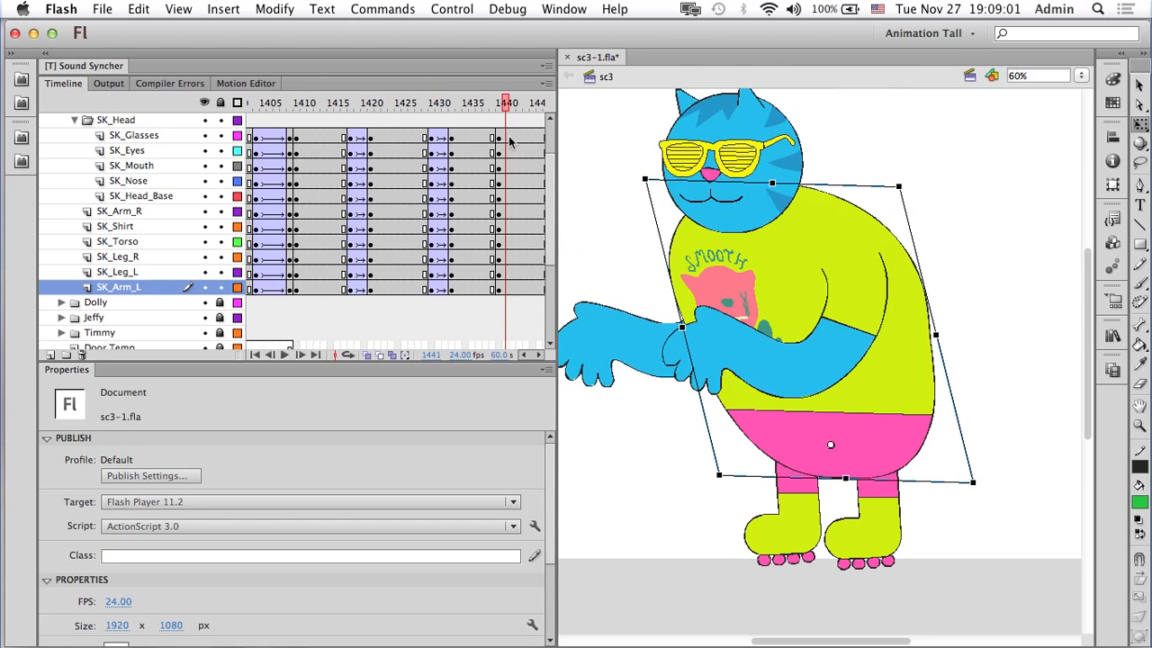
pyautogui.click(309, 104)
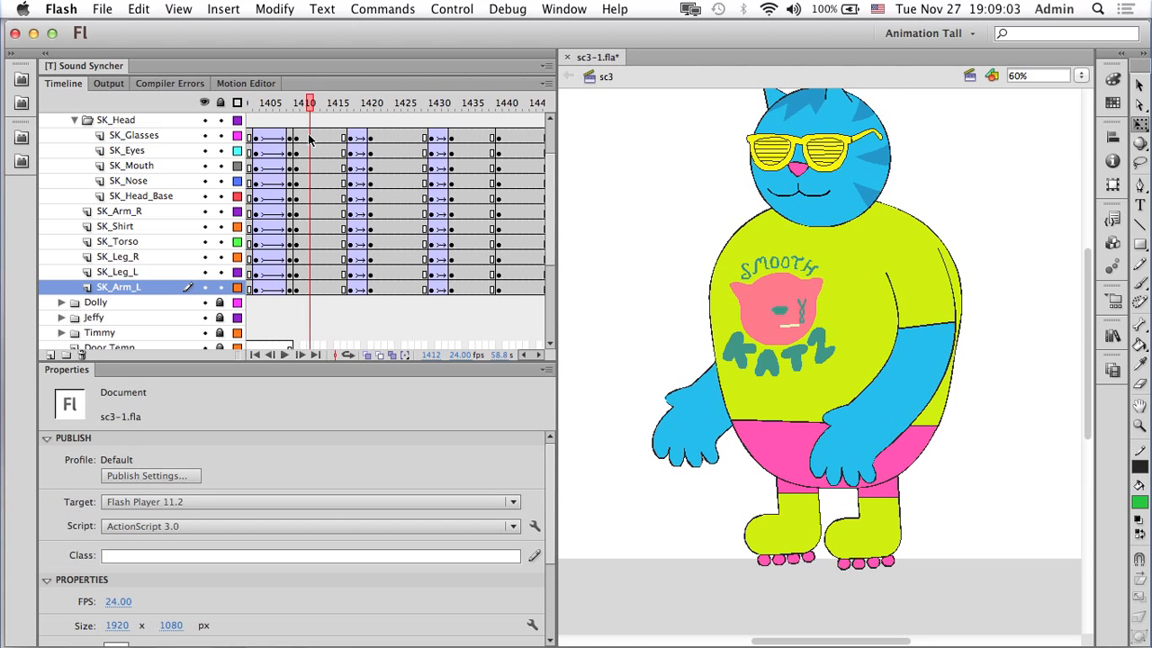
# Insert a keyframe on the SK_Mouth layer at frame 1413.
pyautogui.click(811, 194)
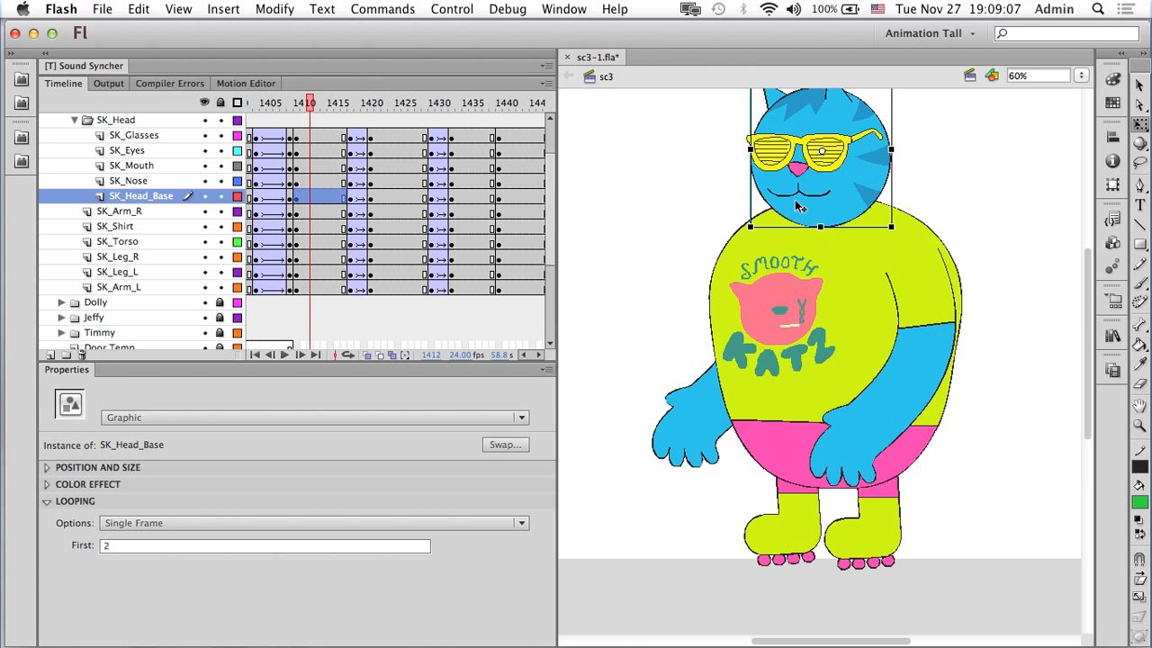
pyautogui.click(801, 193)
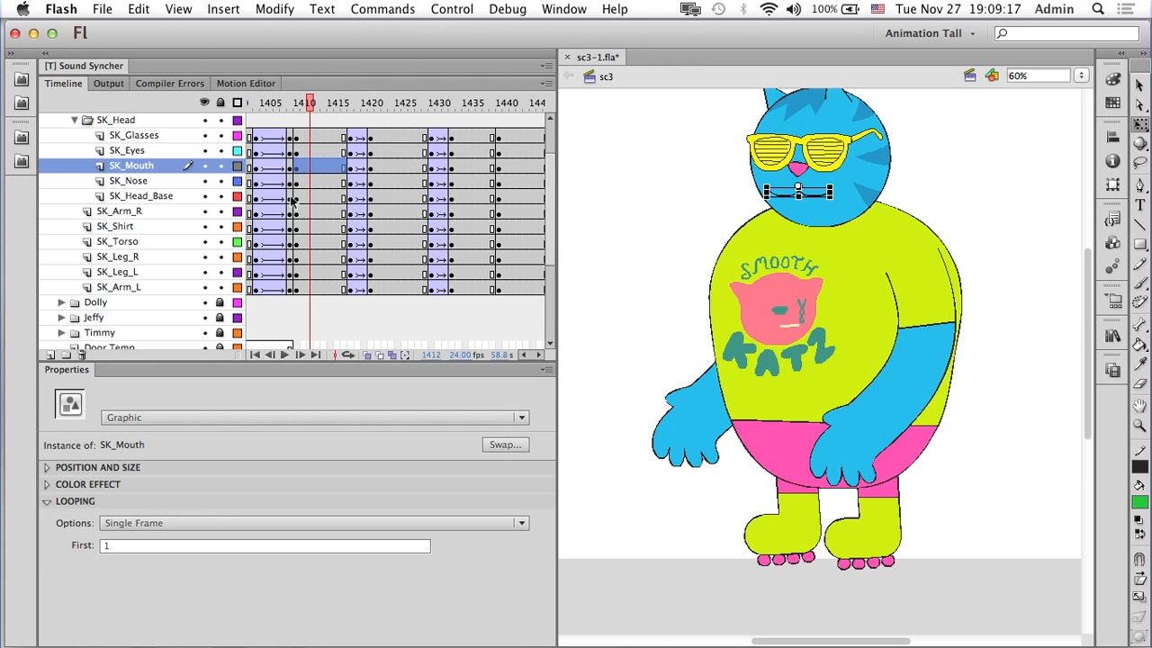
pyautogui.click(290, 104)
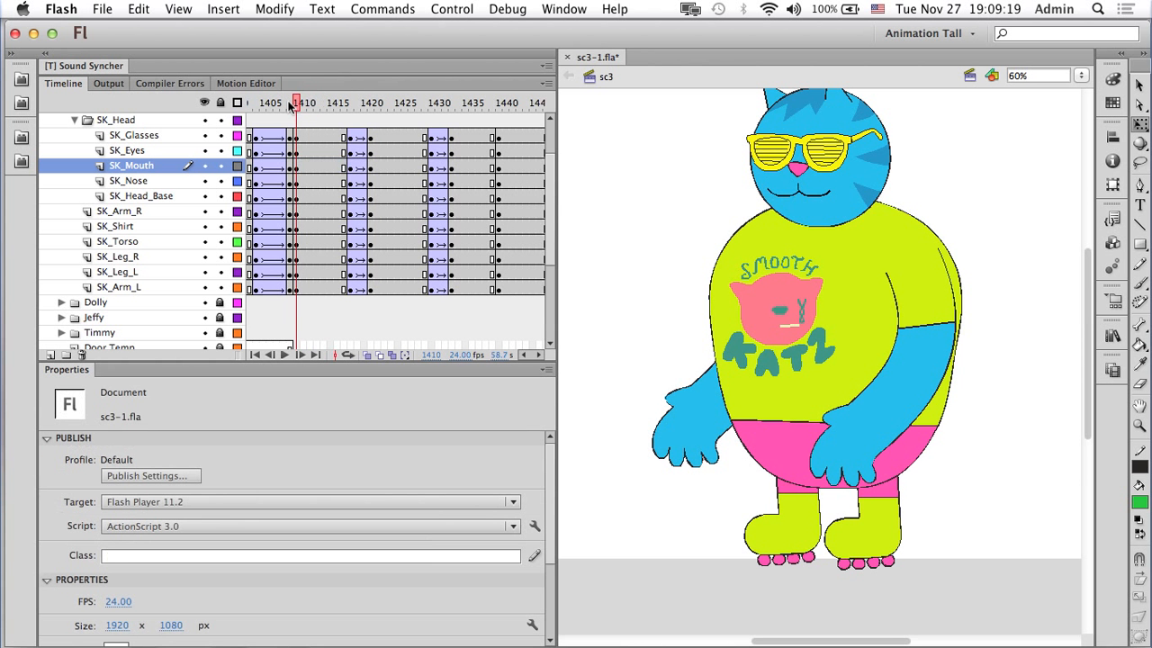
pyautogui.moveTo(291, 104); pyautogui.dragTo(317, 107)
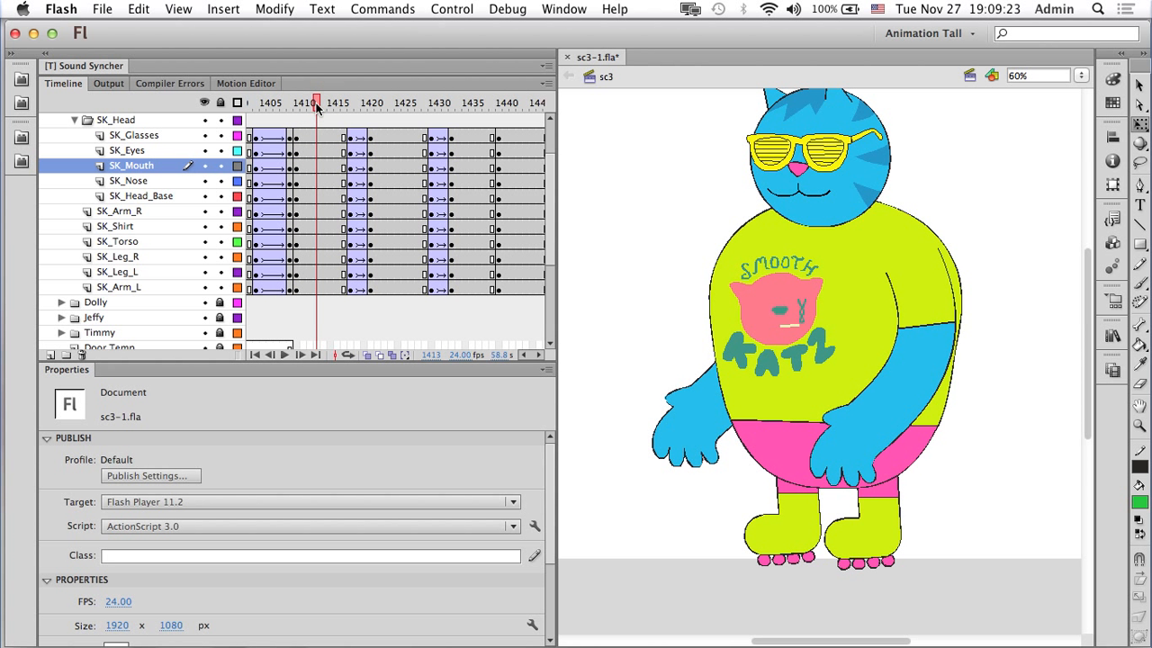
pyautogui.click(318, 168)
pyautogui.press('F6')
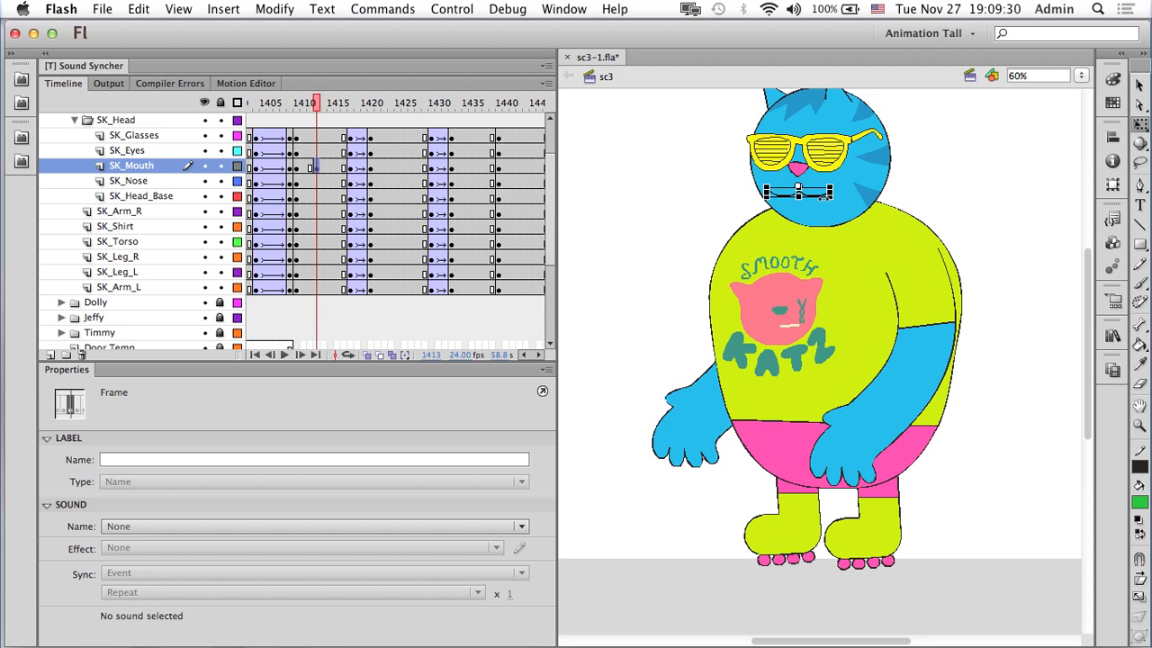
# Load the mouth's thumbnails and set SK_Mouth at frame 1413 to the sharp-toothed grin, symbol frame 12.
pyautogui.click(22, 80)
pyautogui.click(102, 108)
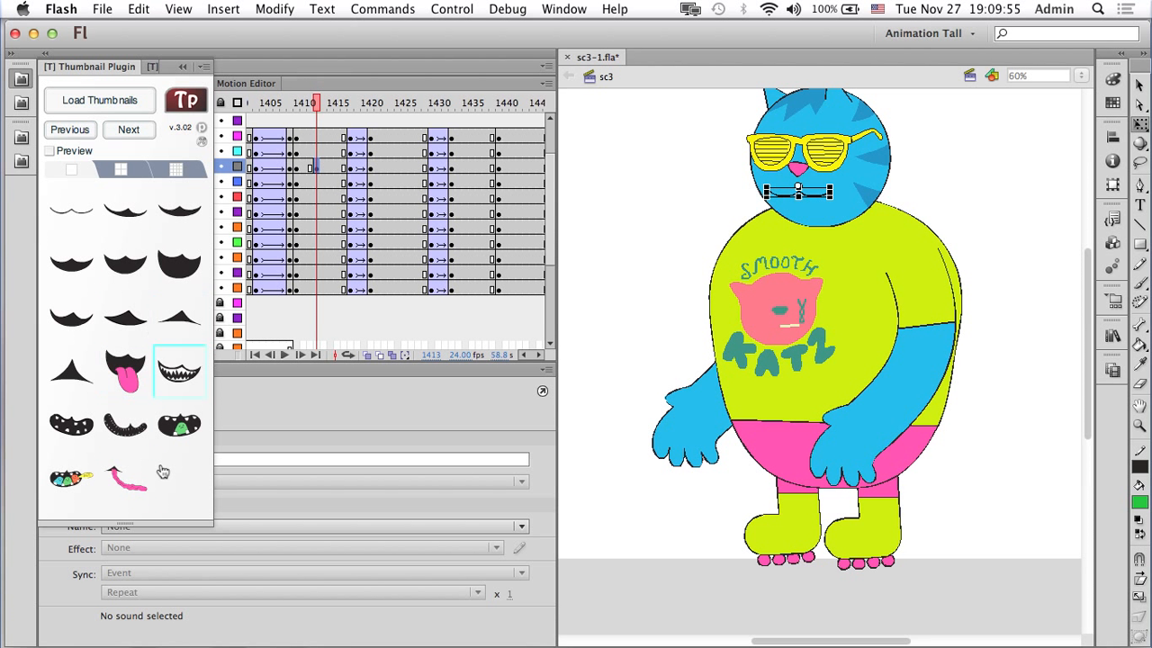
pyautogui.click(180, 371)
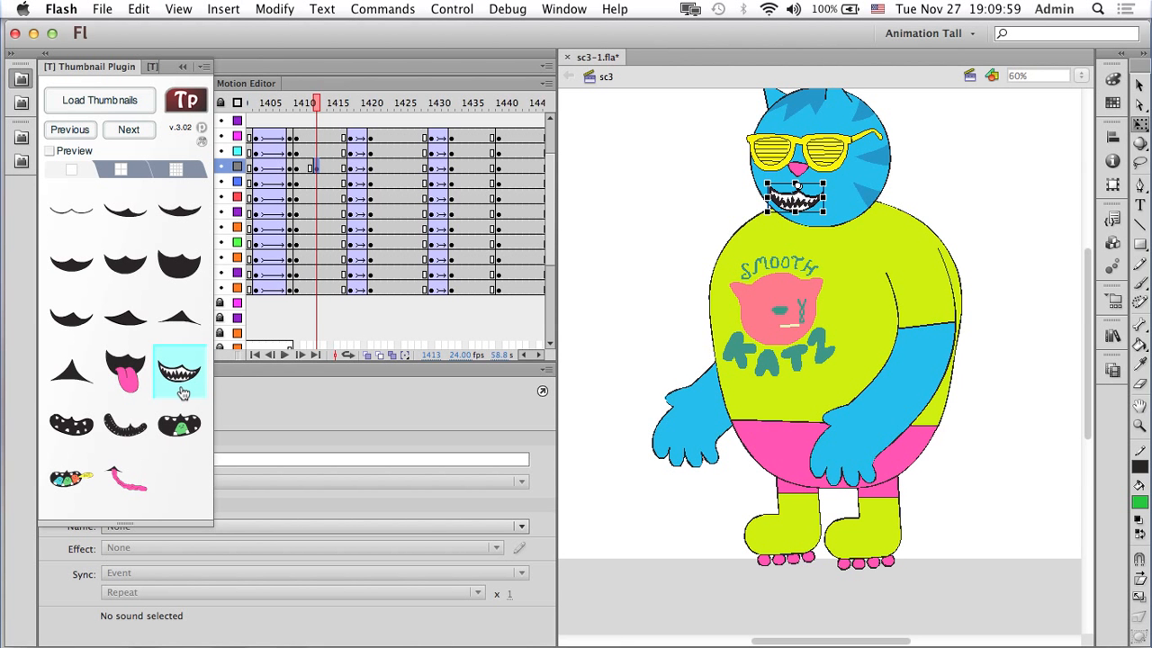
# Nudge the toothy mouth at frame 1413 slightly so it lines up with the line under the nose.
pyautogui.press('super+equal')
pyautogui.press('super+equal')
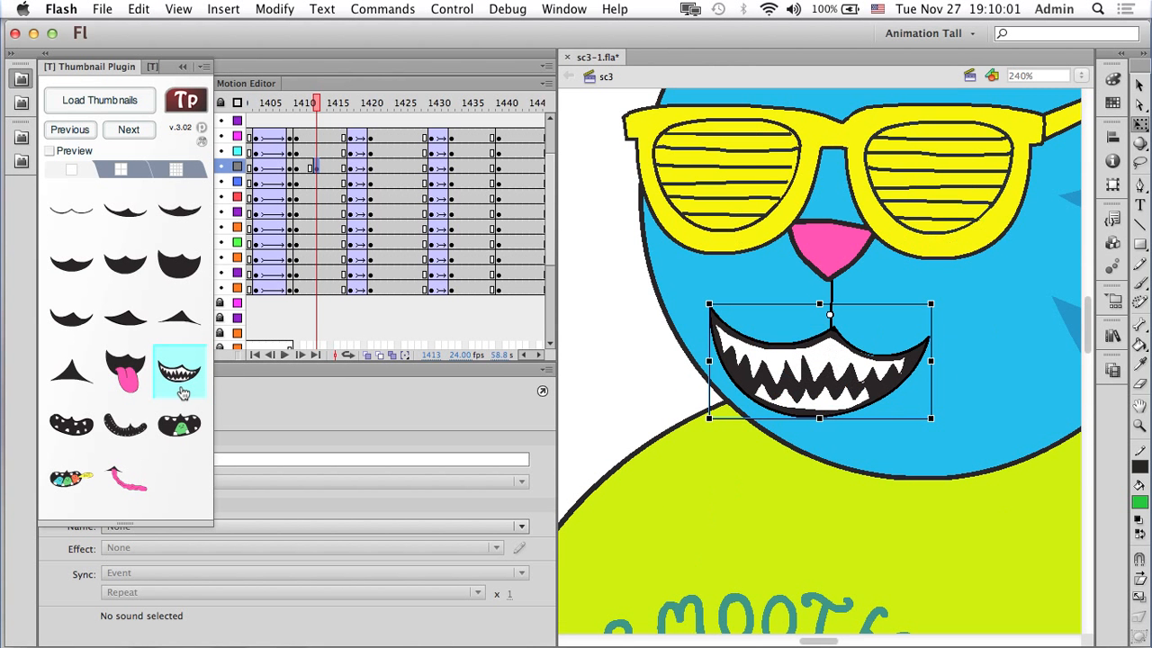
pyautogui.hscroll(2, 714, 455)
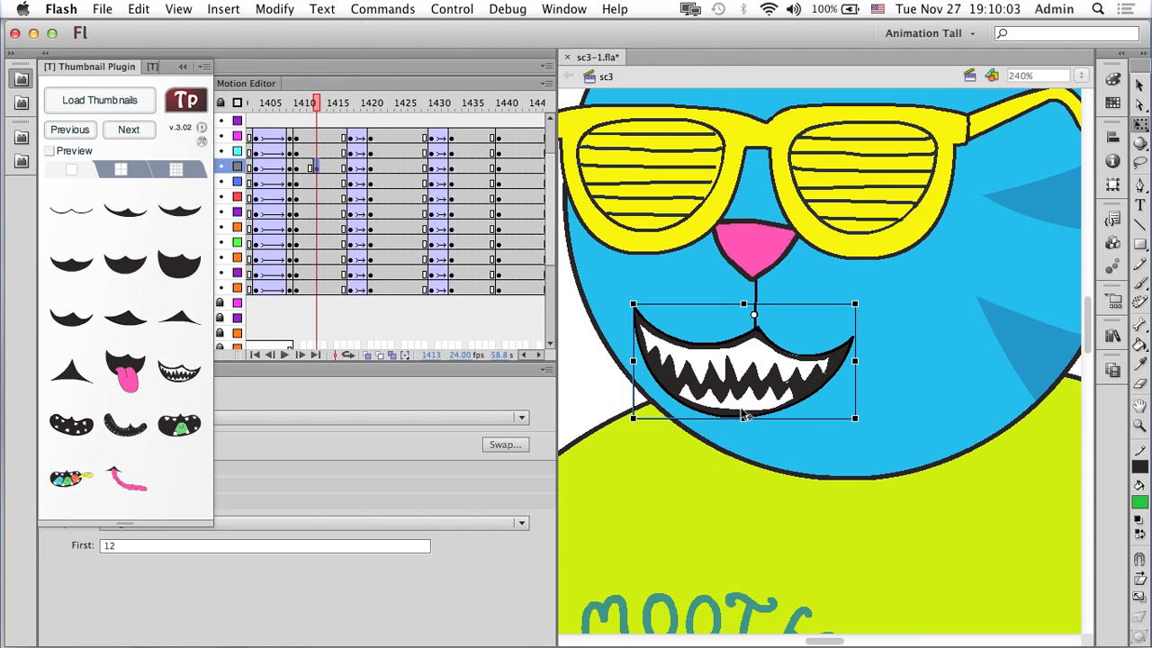
pyautogui.click(761, 390)
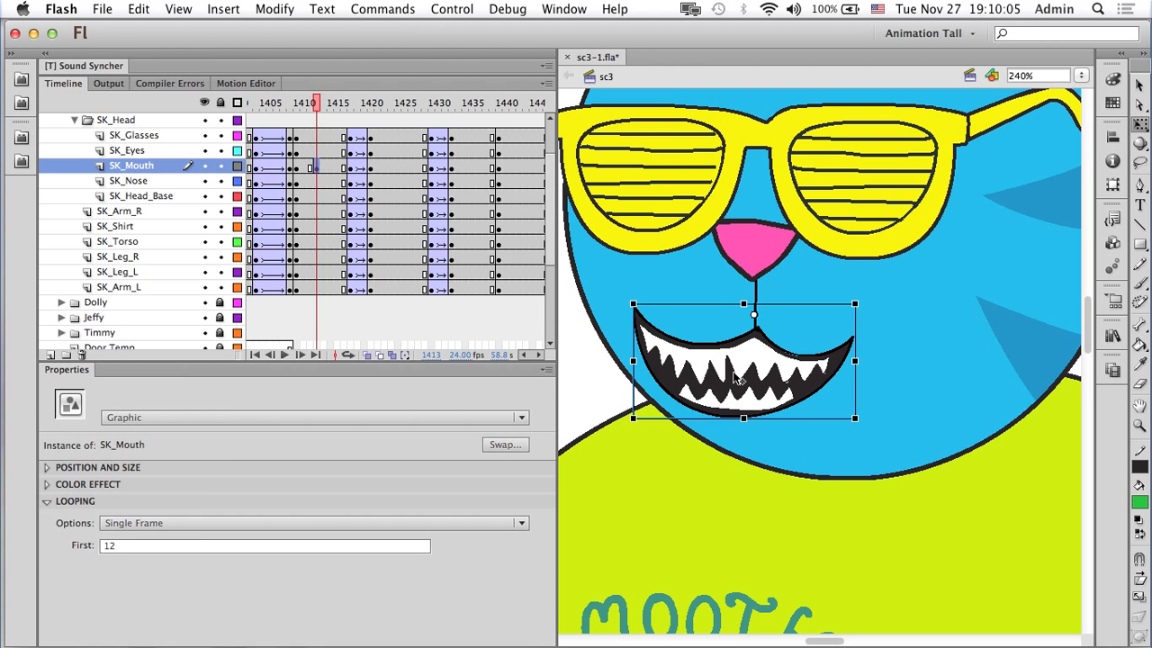
pyautogui.moveTo(738, 364)
pyautogui.mouseDown()
pyautogui.moveTo(726, 365)
pyautogui.moveTo(737, 363)
pyautogui.mouseUp()
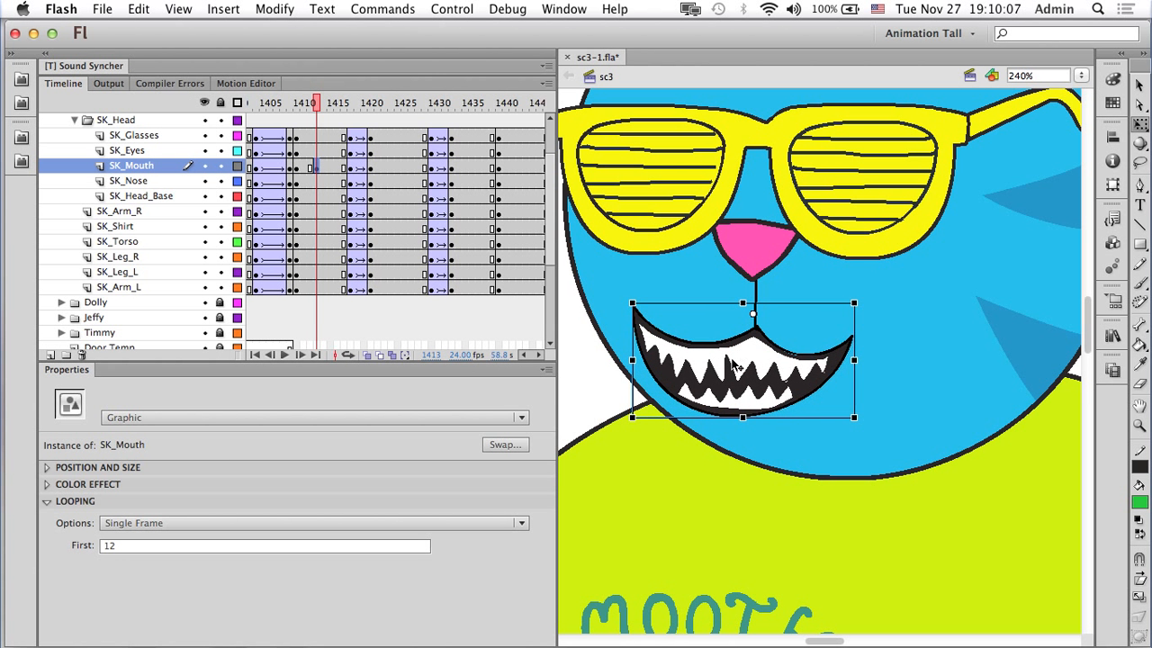
# Set SK_Mouth at frame 1421 to the wide-open black mouth, symbol frame 5.
pyautogui.moveTo(318, 103); pyautogui.dragTo(371, 103)
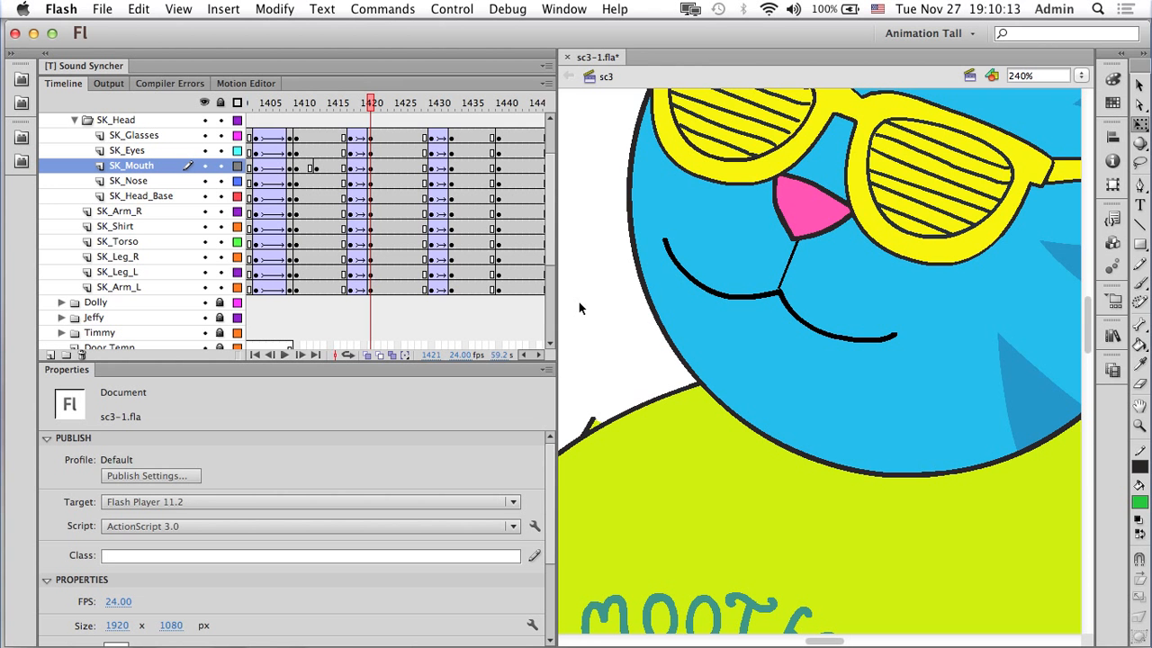
pyautogui.click(787, 303)
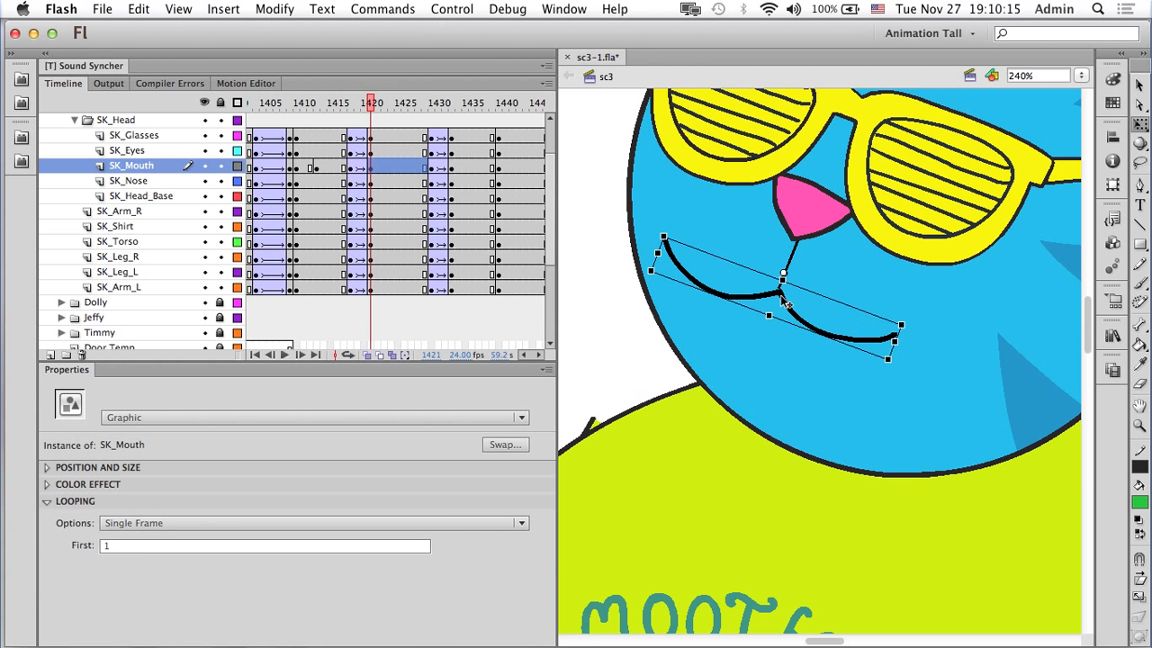
pyautogui.click(21, 79)
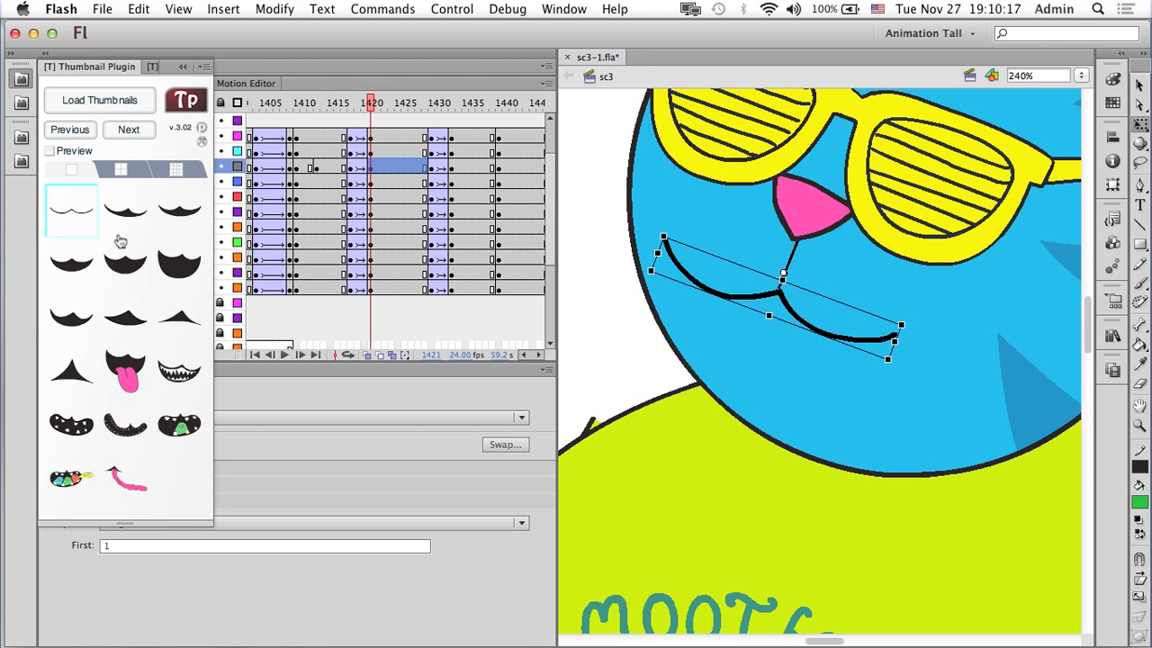
pyautogui.click(133, 261)
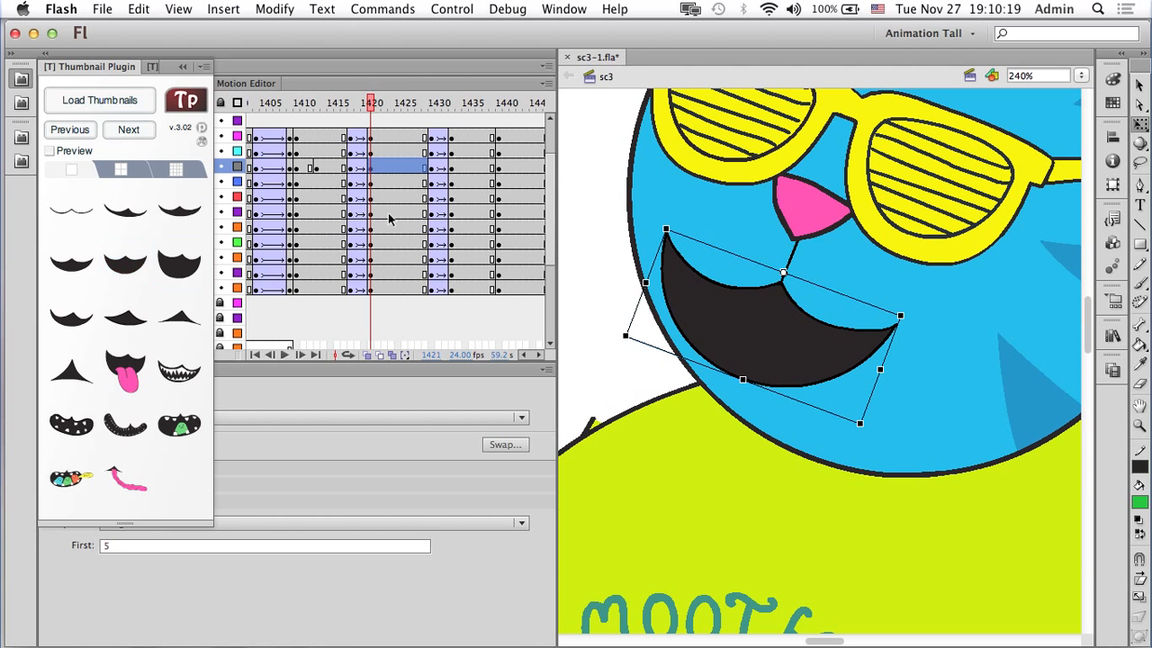
# Insert a keyframe on the SK_Mouth layer at frame 1423 and set the mouth to the sharp-toothed grin.
pyautogui.click(390, 104)
pyautogui.moveTo(389, 106); pyautogui.dragTo(385, 105)
pyautogui.click(384, 166)
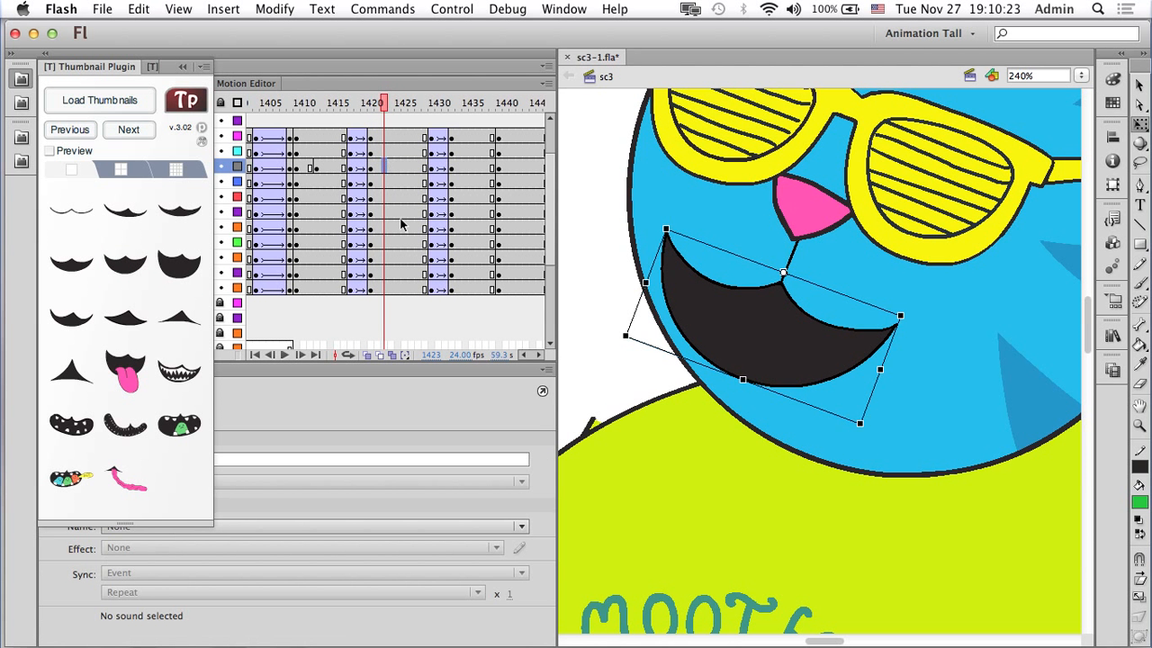
pyautogui.press('F6')
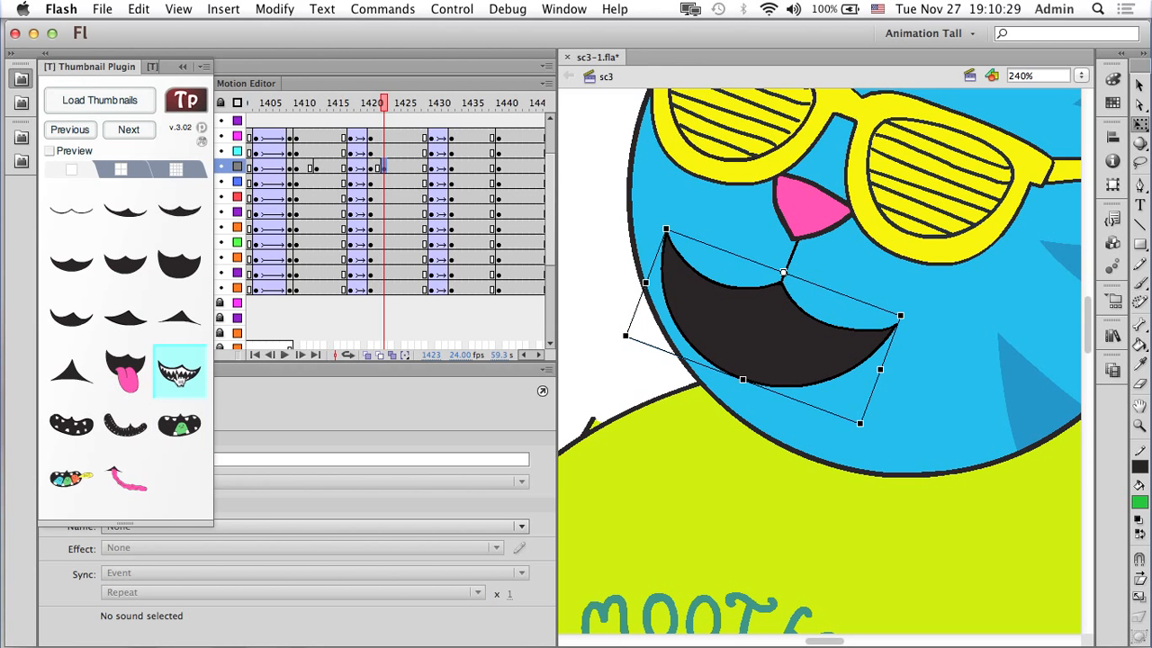
pyautogui.click(180, 370)
# Insert a keyframe on the SK_Mouth layer at frame 1425, set it to the slightly open mouth, and scrub back over the mouth changes.
pyautogui.moveTo(387, 99)
pyautogui.mouseDown()
pyautogui.moveTo(368, 101)
pyautogui.moveTo(411, 106)
pyautogui.moveTo(398, 108)
pyautogui.mouseUp()
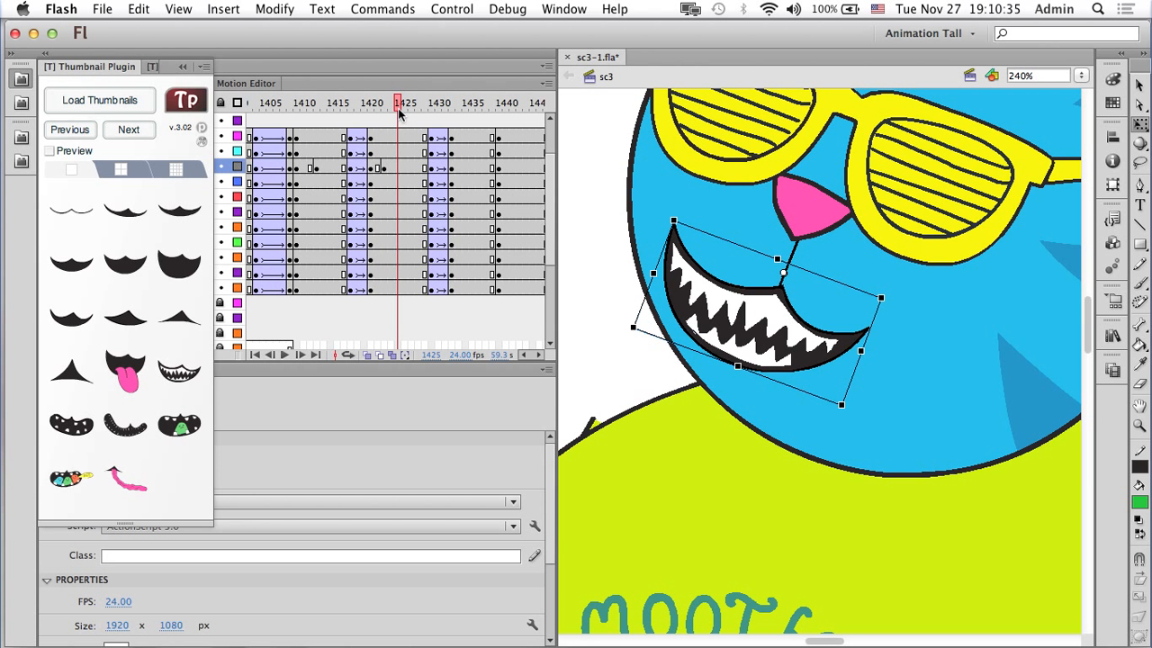
pyautogui.click(399, 168)
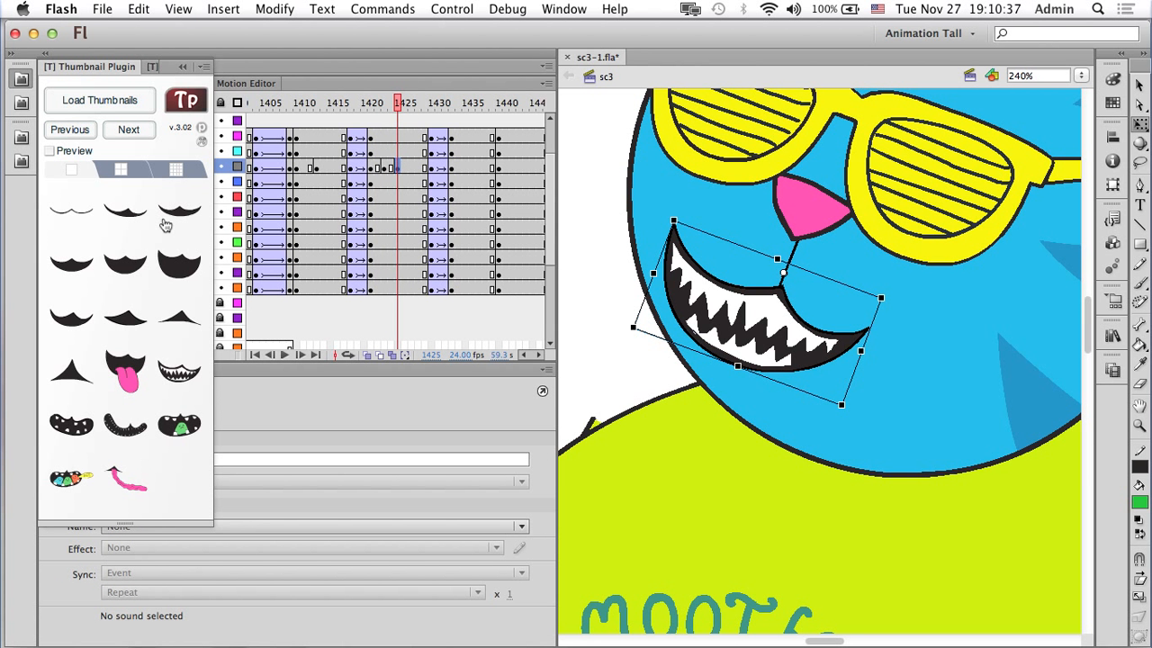
pyautogui.click(126, 209)
pyautogui.moveTo(407, 105); pyautogui.dragTo(356, 142)
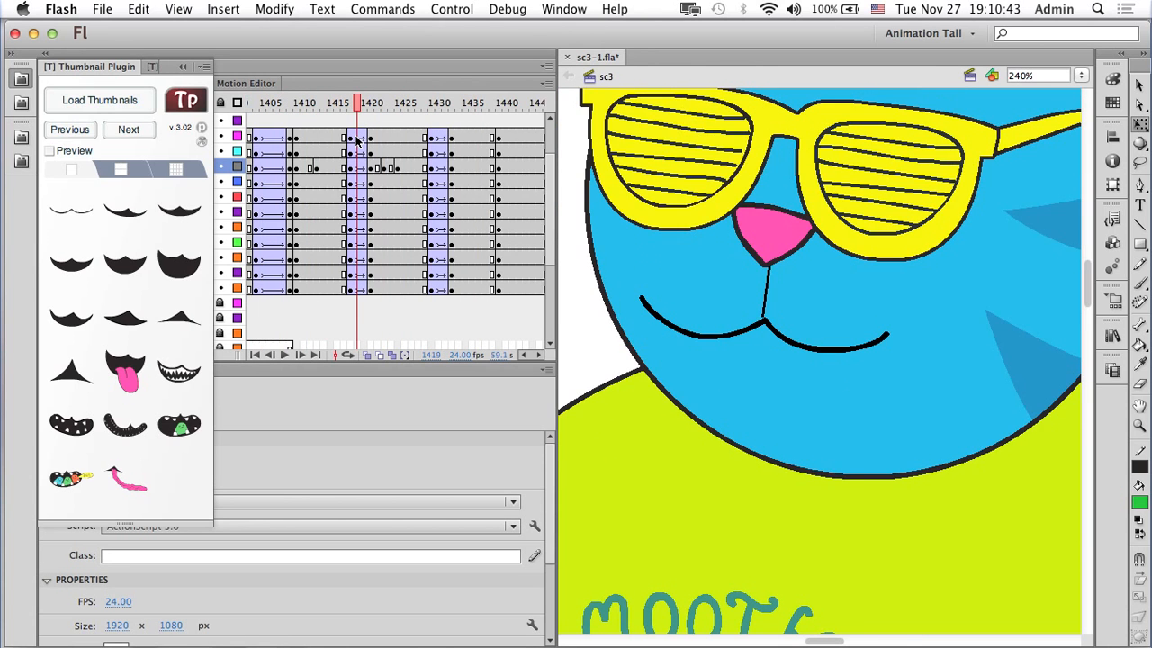
# Go to frame 1433, open the SK_Head_Base symbol for editing and step through its head-angle drawings from frame 1 to 4.
pyautogui.press('super+minus')
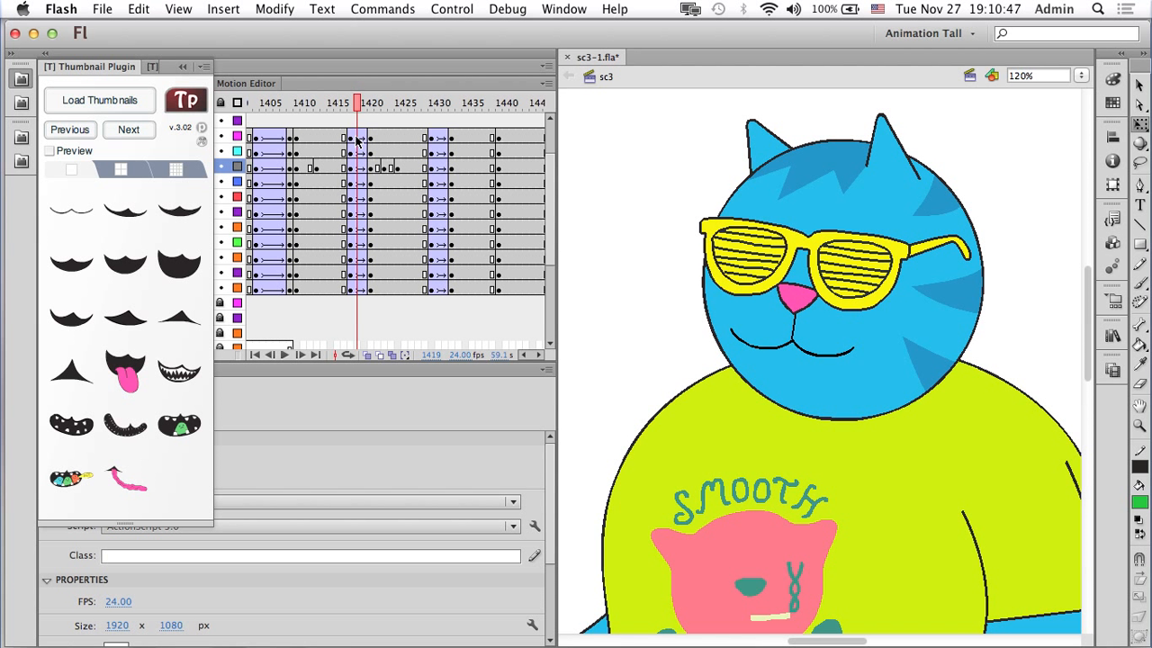
pyautogui.click(449, 102)
pyautogui.moveTo(452, 103)
pyautogui.mouseDown()
pyautogui.moveTo(498, 102)
pyautogui.moveTo(449, 129)
pyautogui.moveTo(475, 130)
pyautogui.moveTo(460, 130)
pyautogui.moveTo(450, 102)
pyautogui.mouseUp()
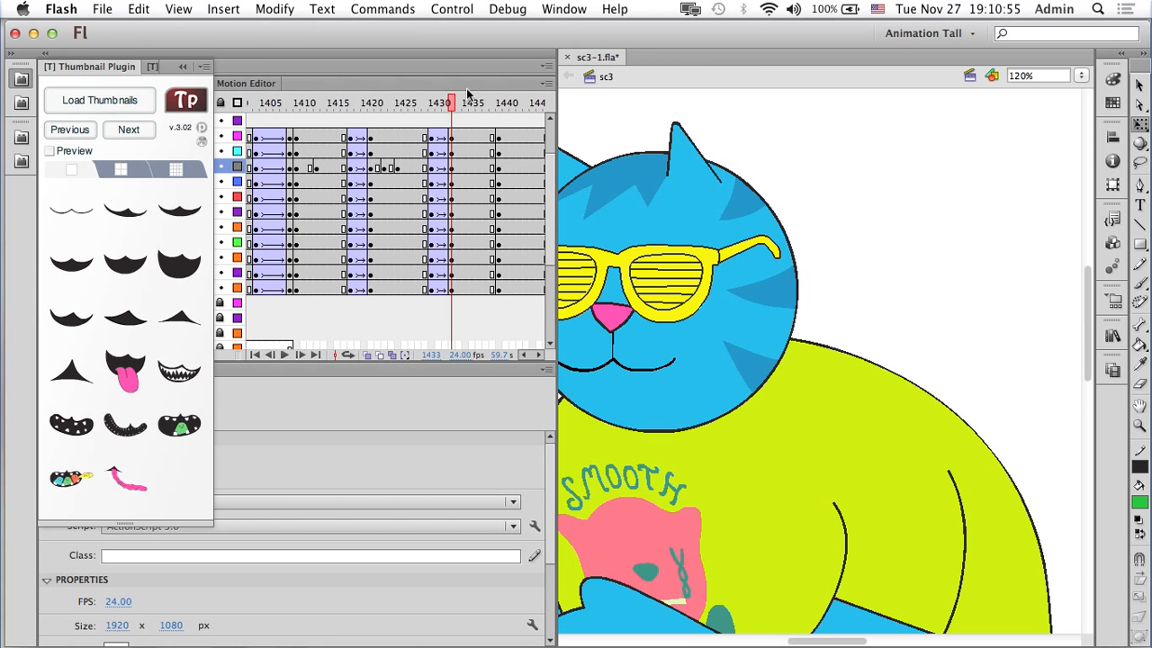
pyautogui.hscroll(-8, 662, 300)
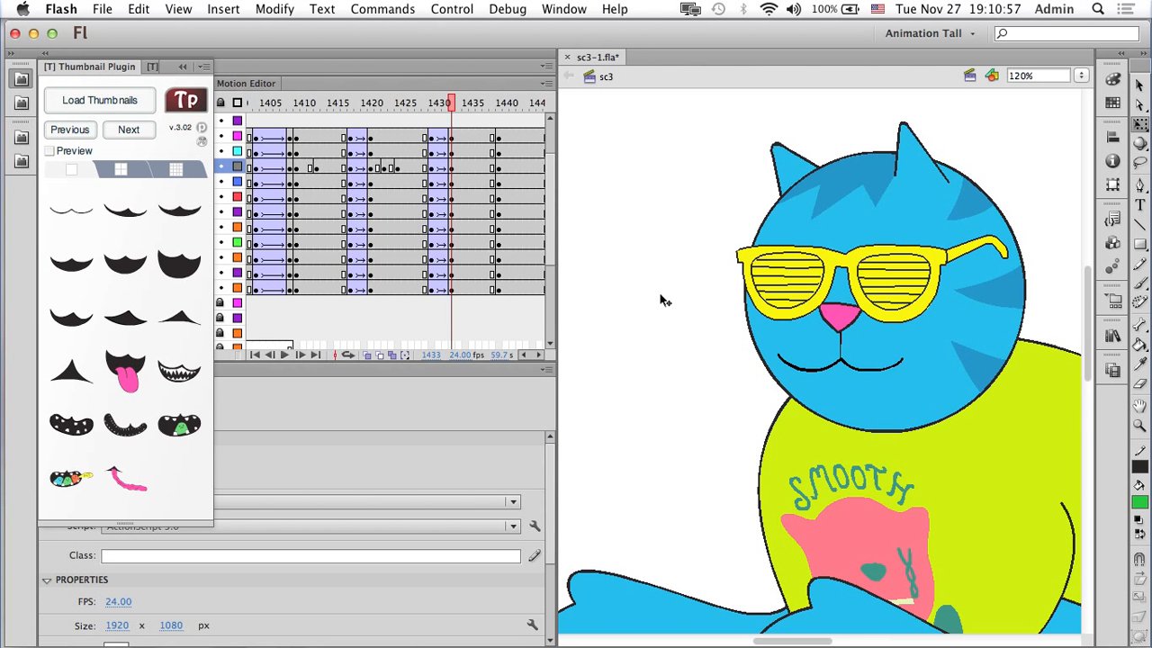
pyautogui.doubleClick(861, 211)
pyautogui.click(248, 104)
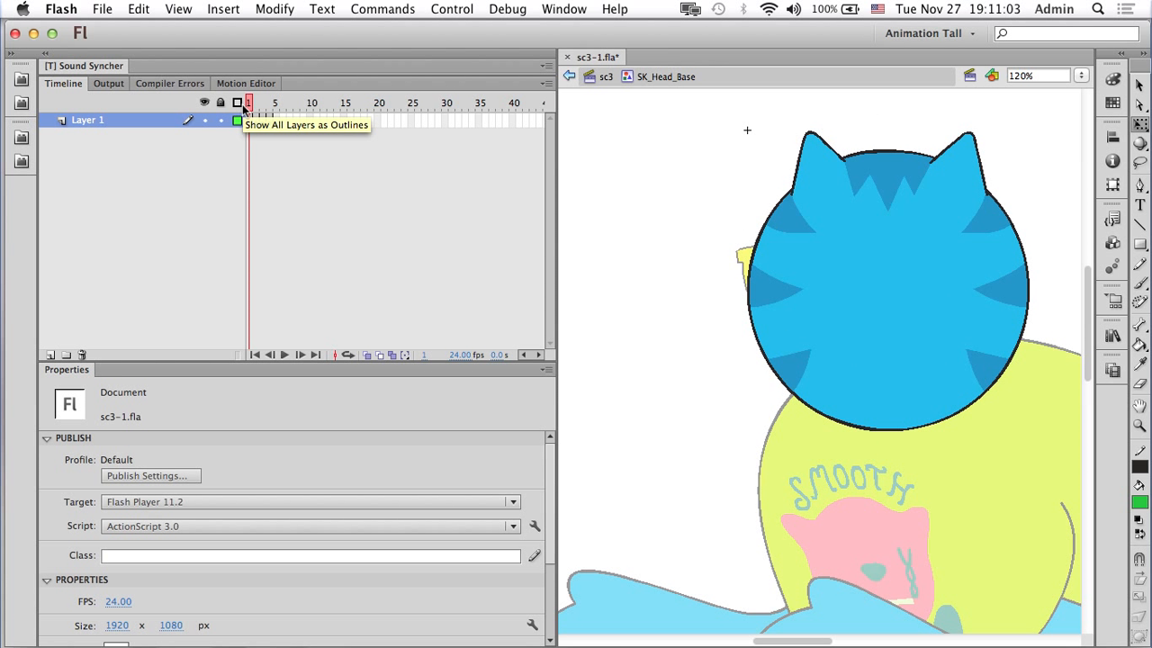
pyautogui.press('.')
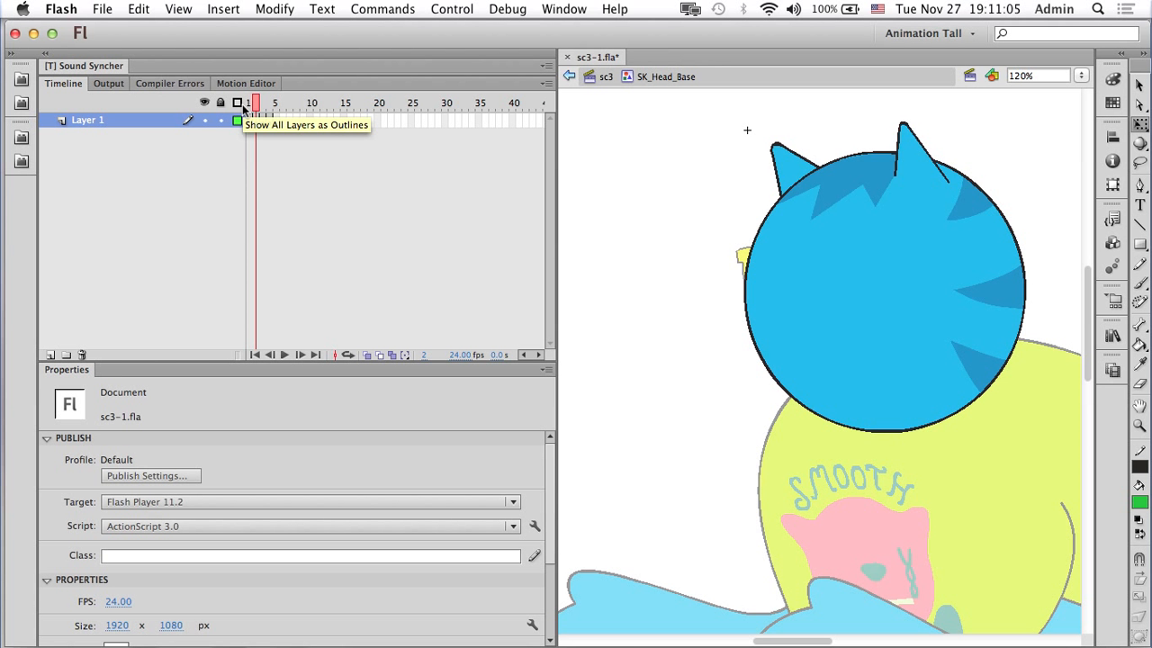
pyautogui.press('.')
pyautogui.press('.')
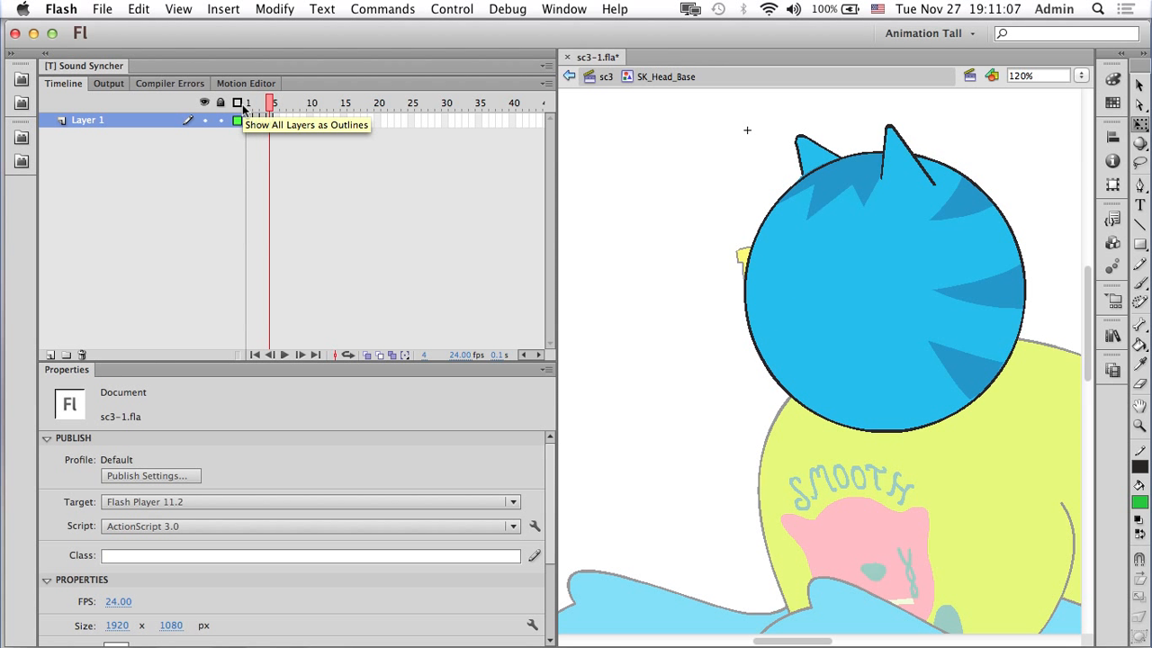
pyautogui.press(',')
pyautogui.press(',')
pyautogui.press(',')
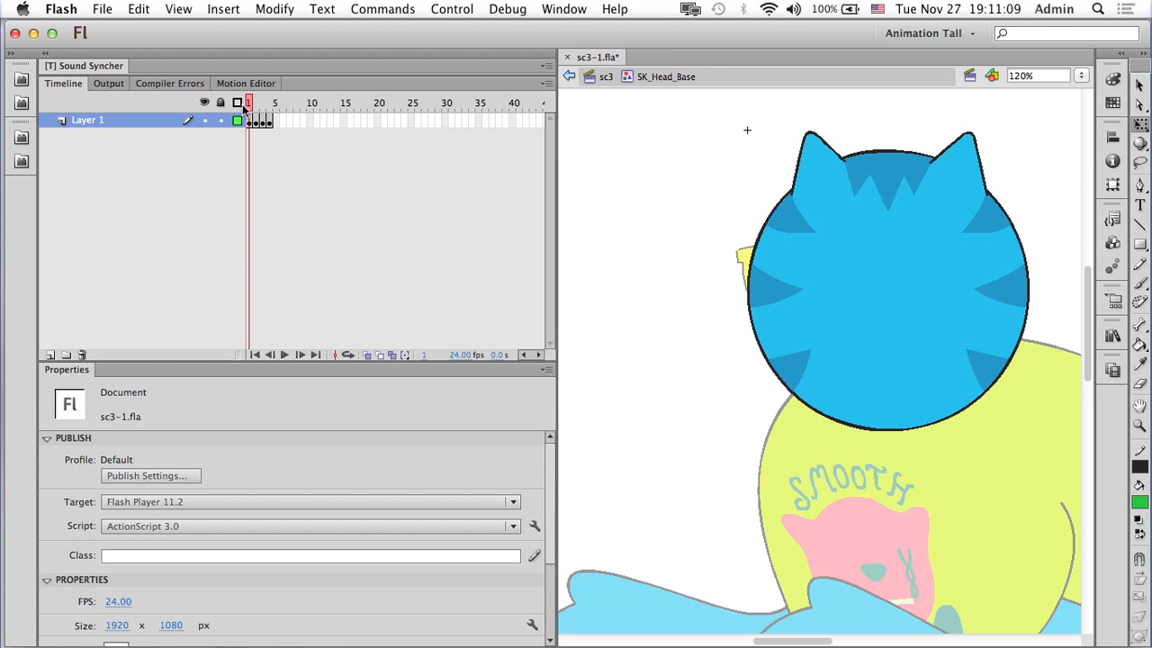
pyautogui.press('.')
pyautogui.press('.')
pyautogui.press('.')
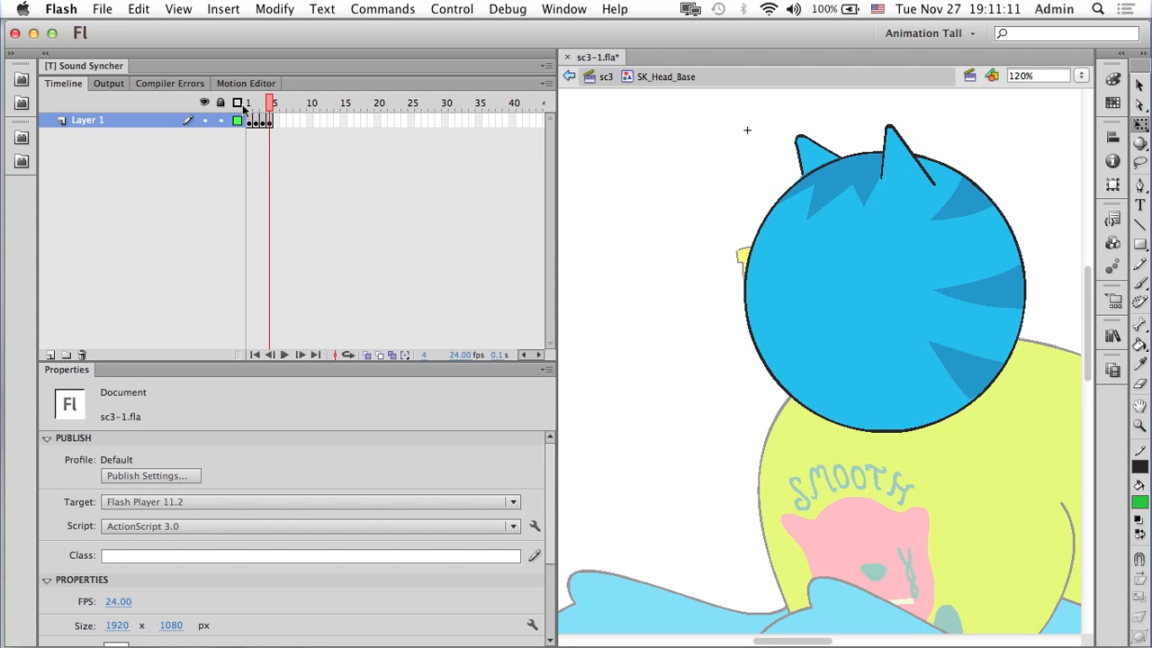
pyautogui.press(',')
pyautogui.press(',')
pyautogui.press(',')
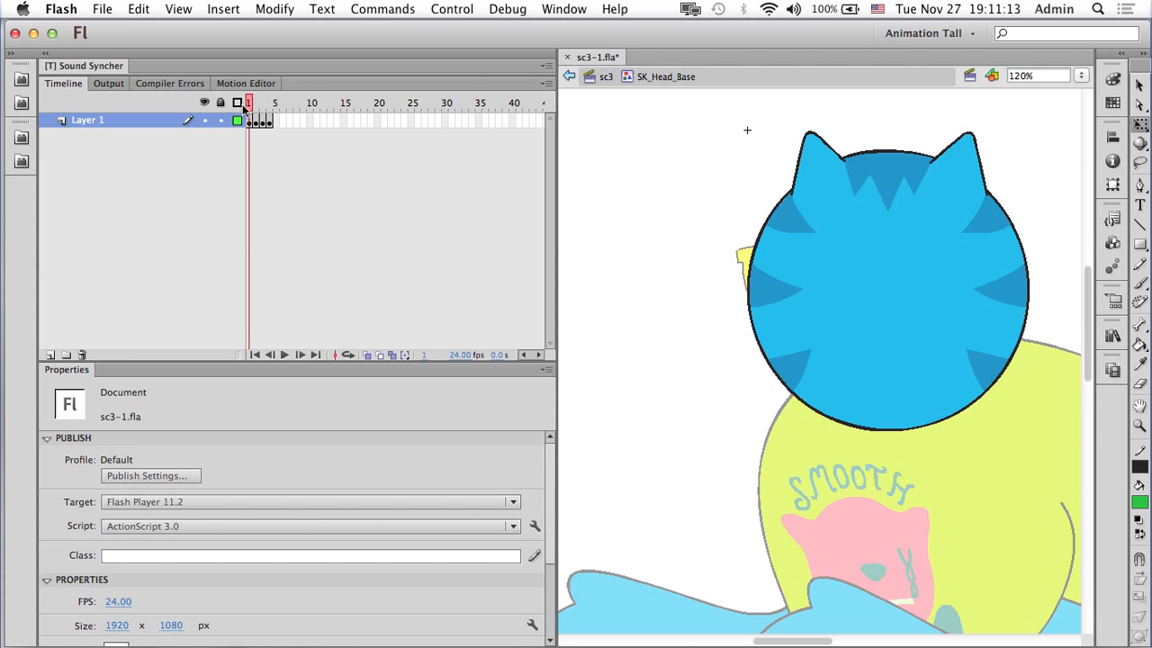
# Return to sc3, open the SK_Glasses symbol and compare its front-view and angled drawings in frames 1 and 2.
pyautogui.doubleClick(670, 197)
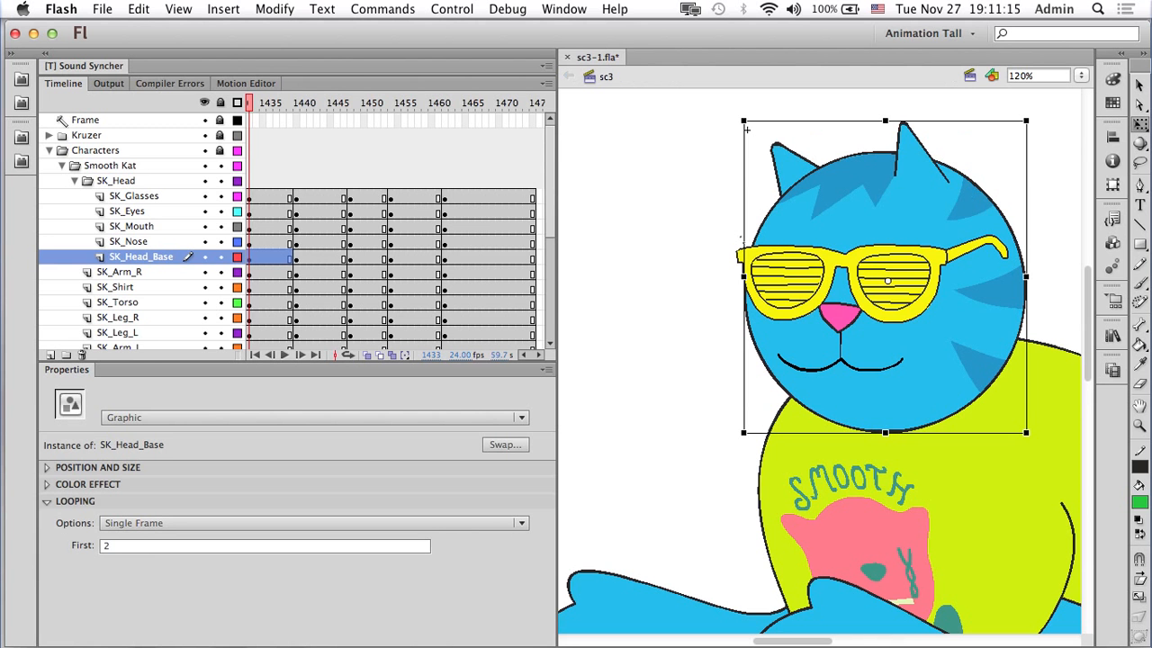
pyautogui.doubleClick(756, 262)
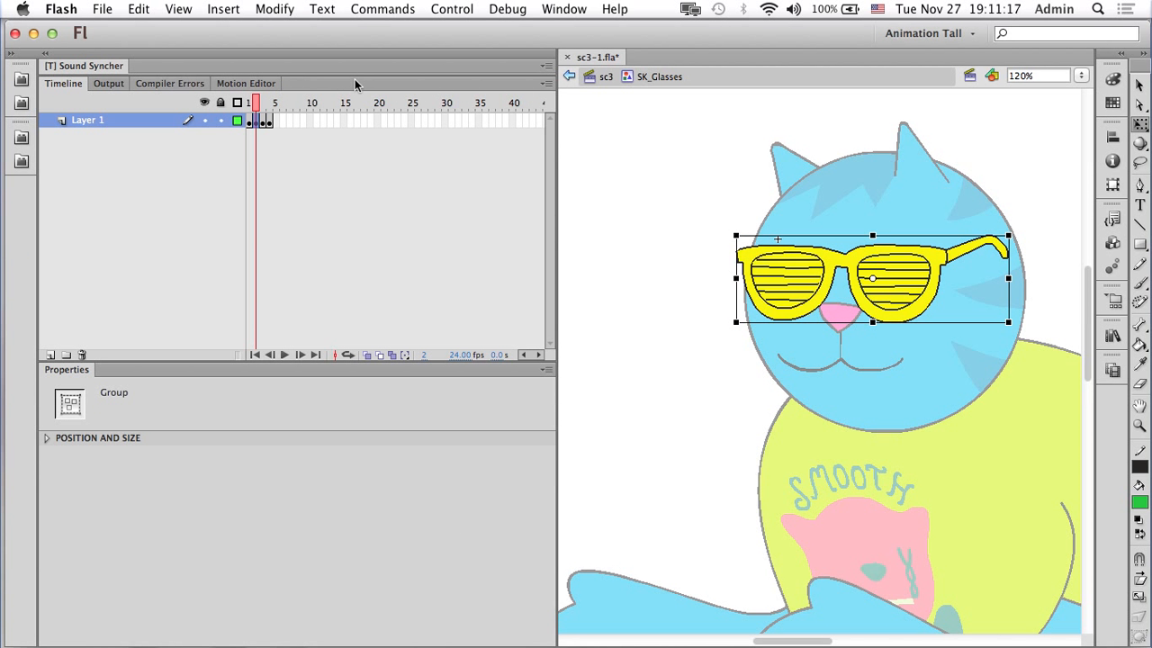
pyautogui.press(',')
pyautogui.press('.')
pyautogui.press(',')
pyautogui.press('.')
pyautogui.press(',')
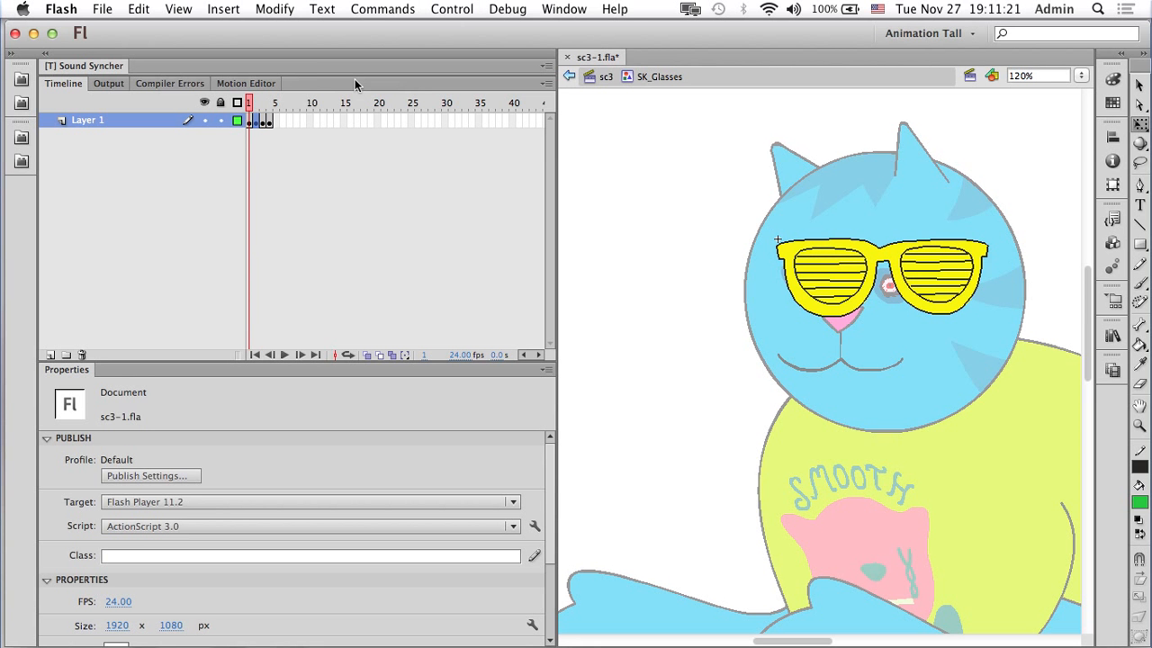
pyautogui.press('.')
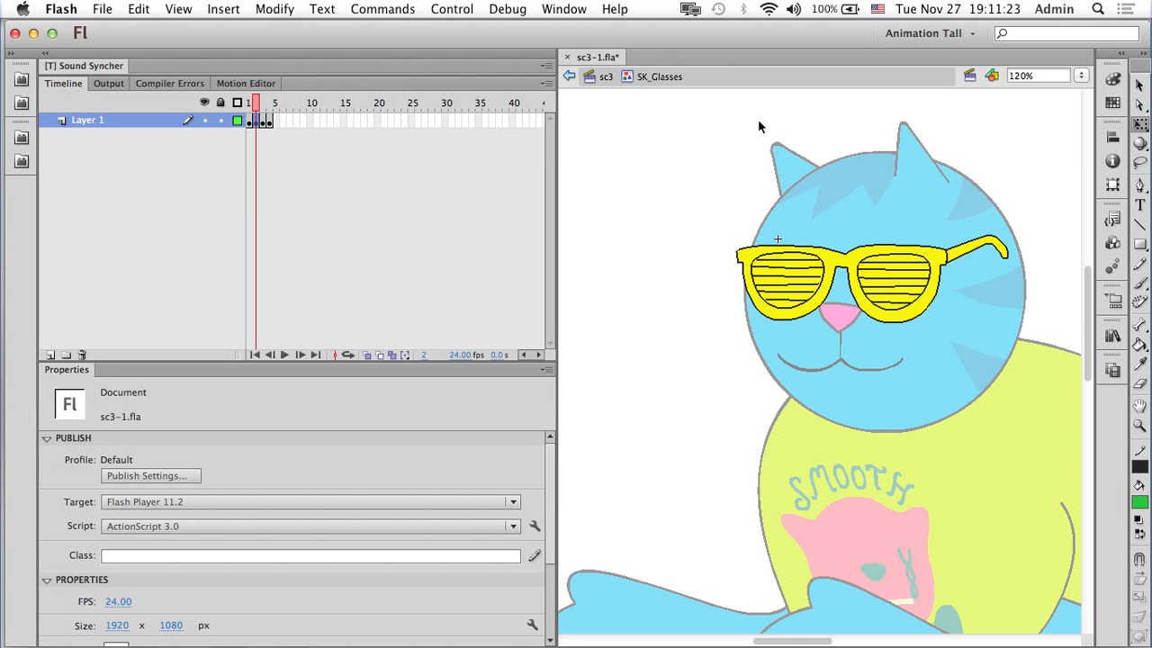
# Back in sc3 at frame 1433, set both SK_Glasses and SK_Head_Base to symbol frame 1, the front view.
pyautogui.doubleClick(645, 177)
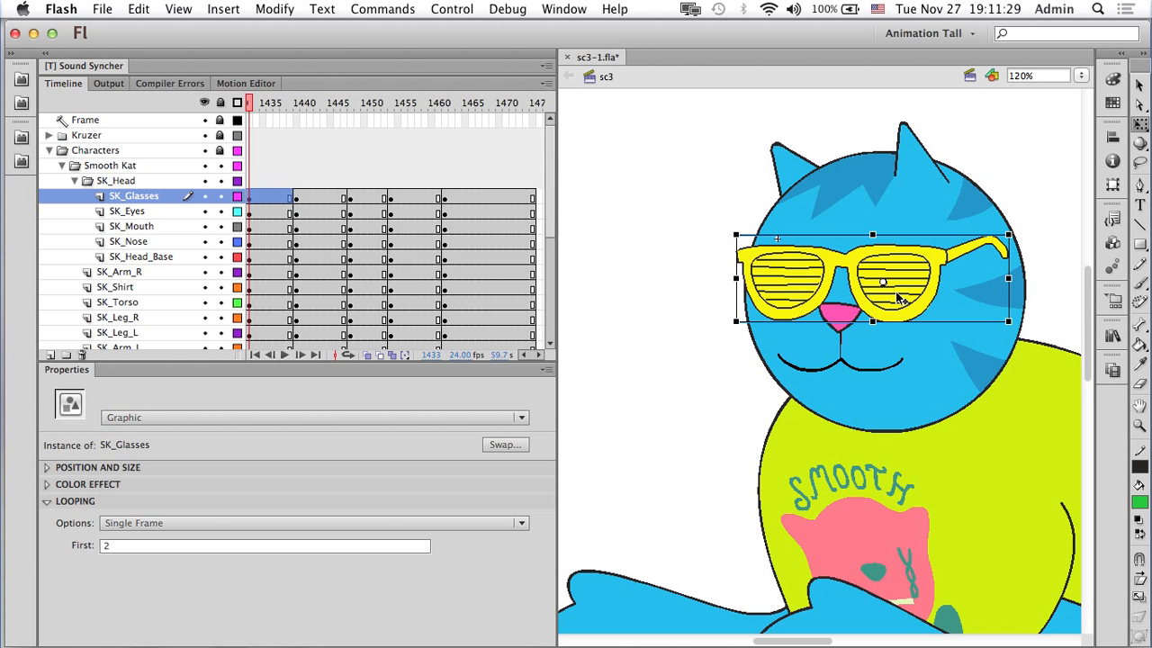
pyautogui.click(904, 199)
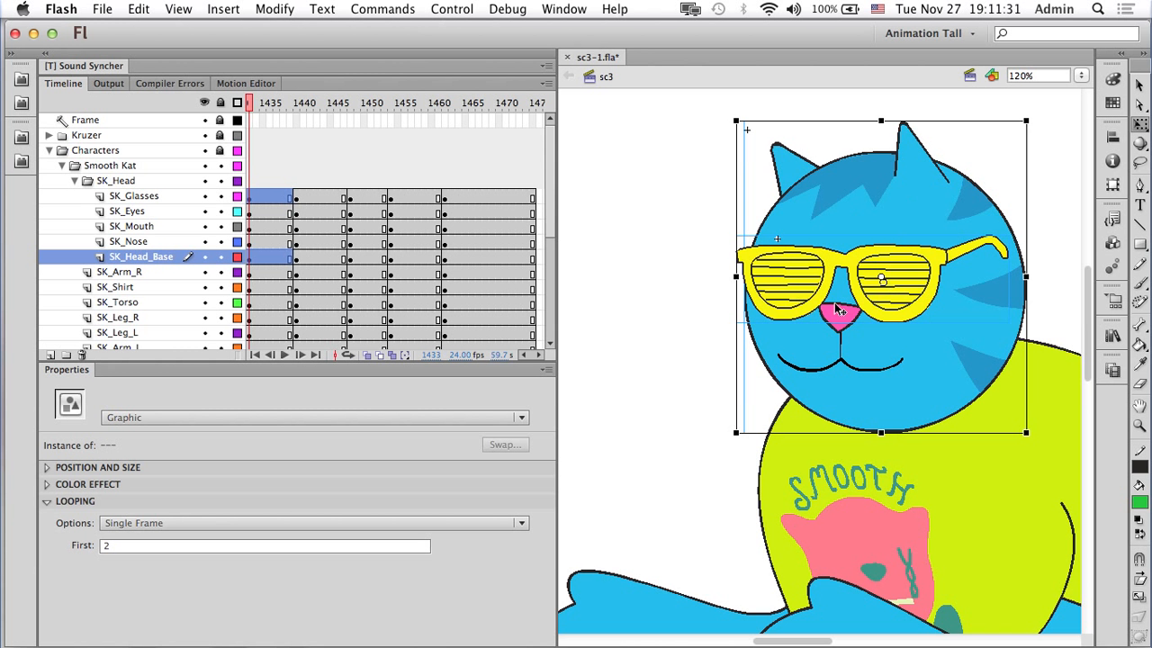
pyautogui.moveTo(133, 546); pyautogui.dragTo(53, 550)
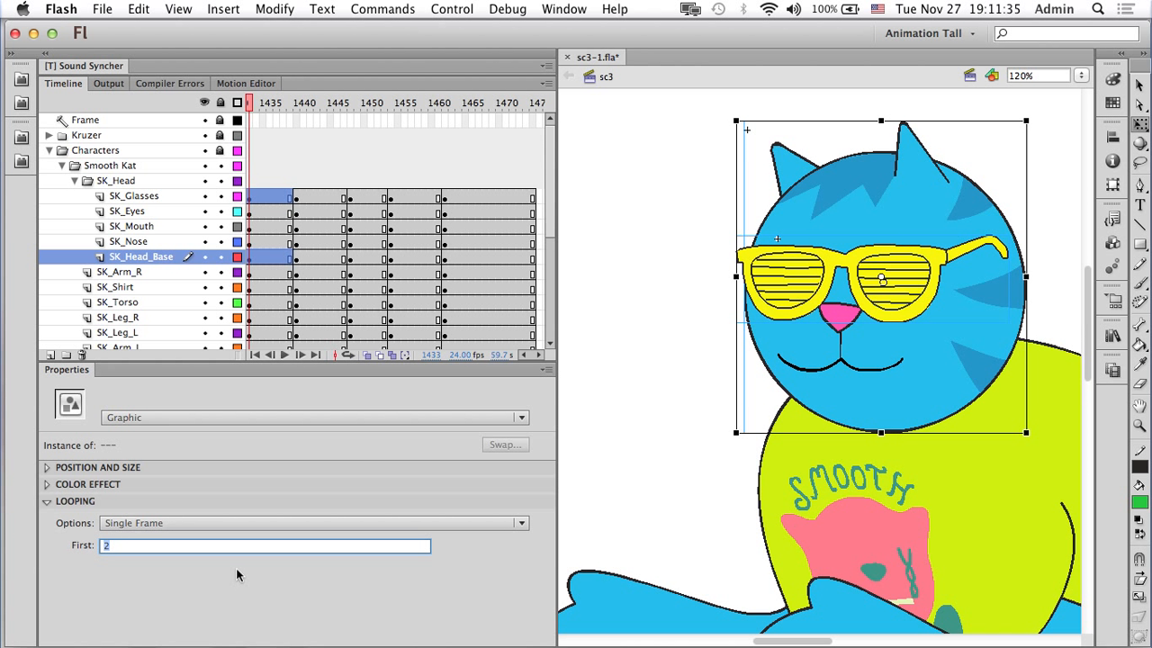
pyautogui.write('1')
pyautogui.press('Return')
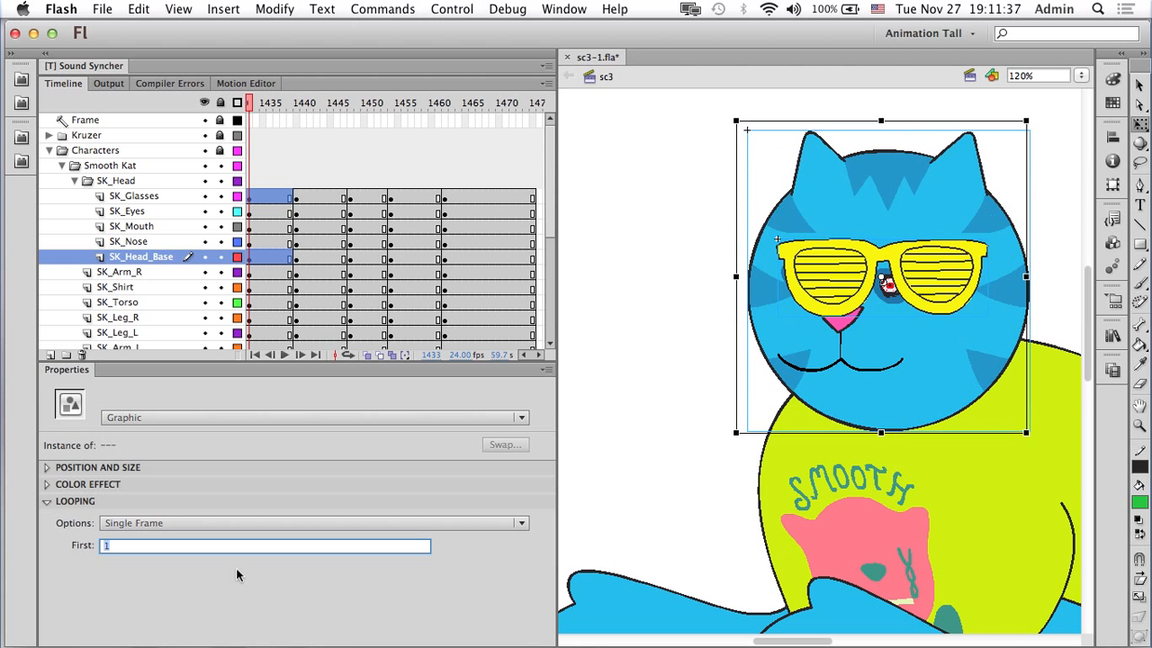
# Move the exposed eye behind the lens, then centre the nose and mouth below the glasses on the front-facing head at frame 1433.
pyautogui.click(694, 297)
pyautogui.moveTo(891, 294); pyautogui.dragTo(931, 286)
pyautogui.click(845, 329)
pyautogui.moveTo(845, 329); pyautogui.dragTo(887, 327)
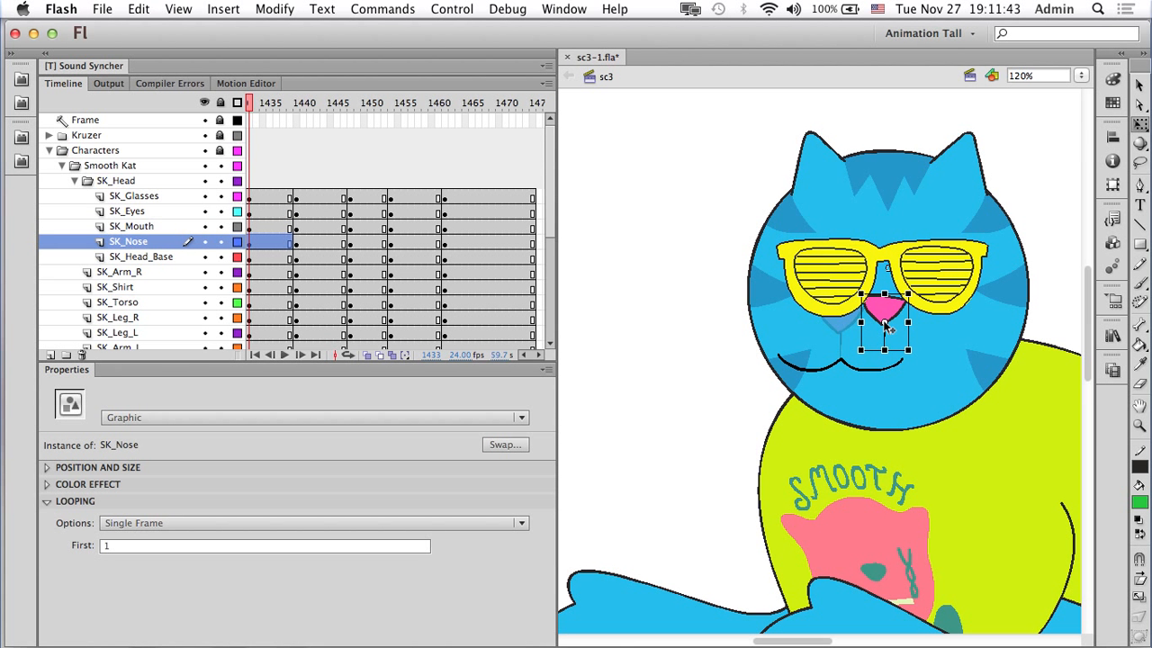
pyautogui.moveTo(837, 364); pyautogui.dragTo(873, 361)
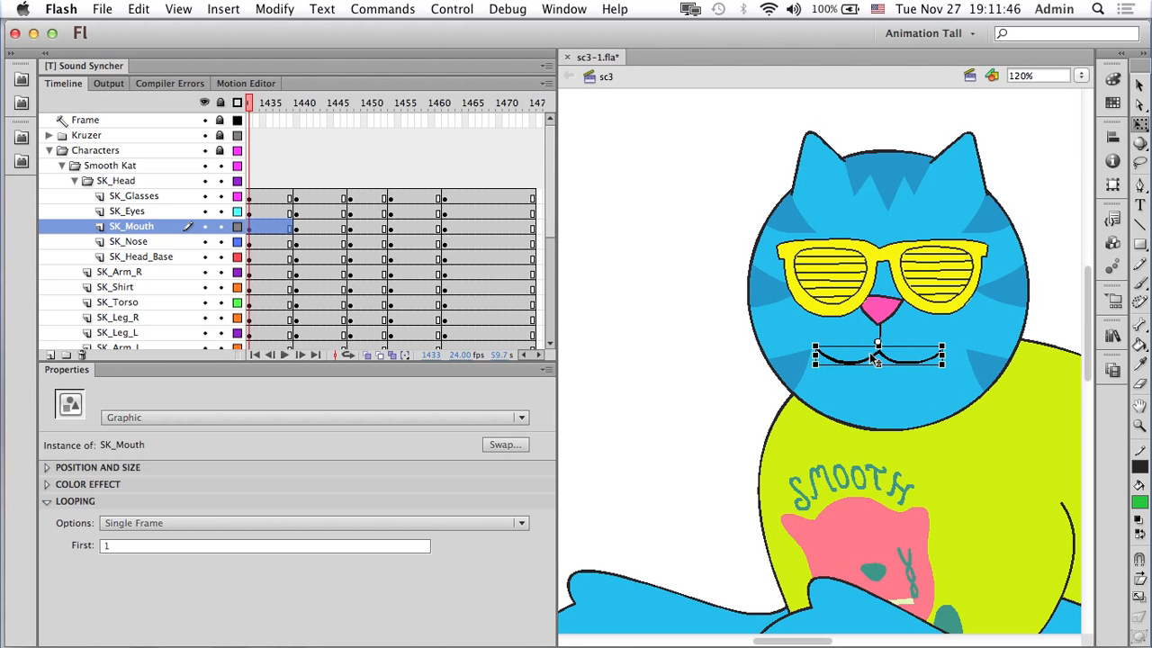
# Examine Smooth Kat's full front-facing pose at frame 1433 and scrub through the preceding frames to check the head turn up to frame 1431.
pyautogui.click(671, 287)
pyautogui.hscroll(10, 764, 322)
pyautogui.scroll(-5, 764, 322)
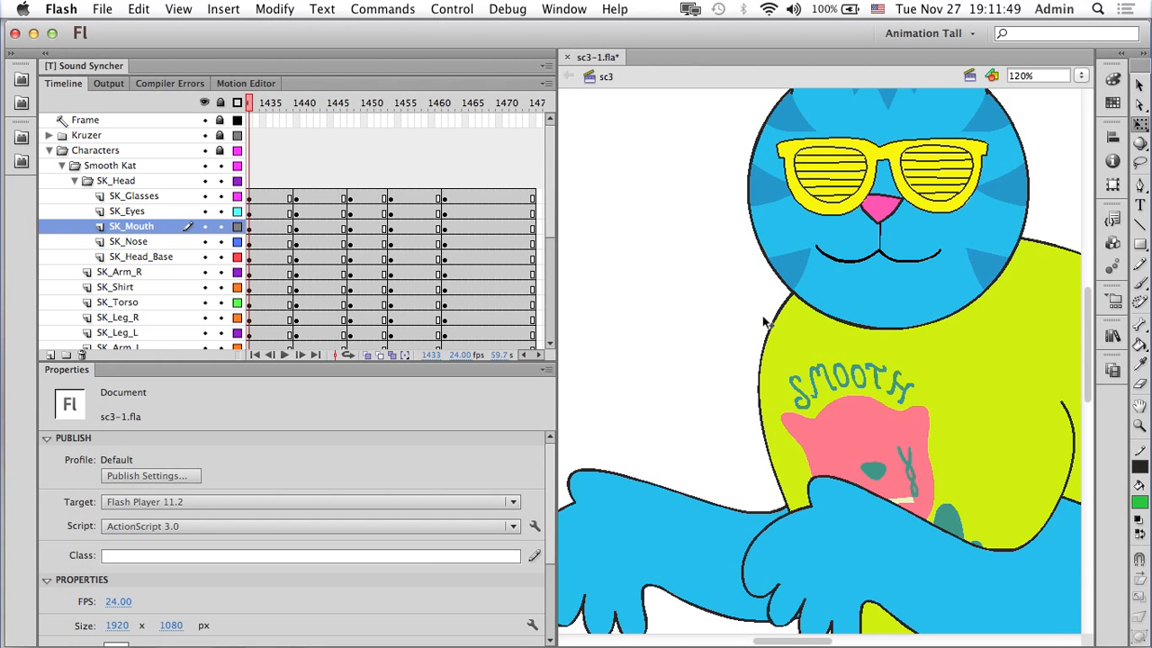
pyautogui.hscroll(-3, 764, 322)
pyautogui.press('super+minus')
pyautogui.scroll(-5, 805, 389)
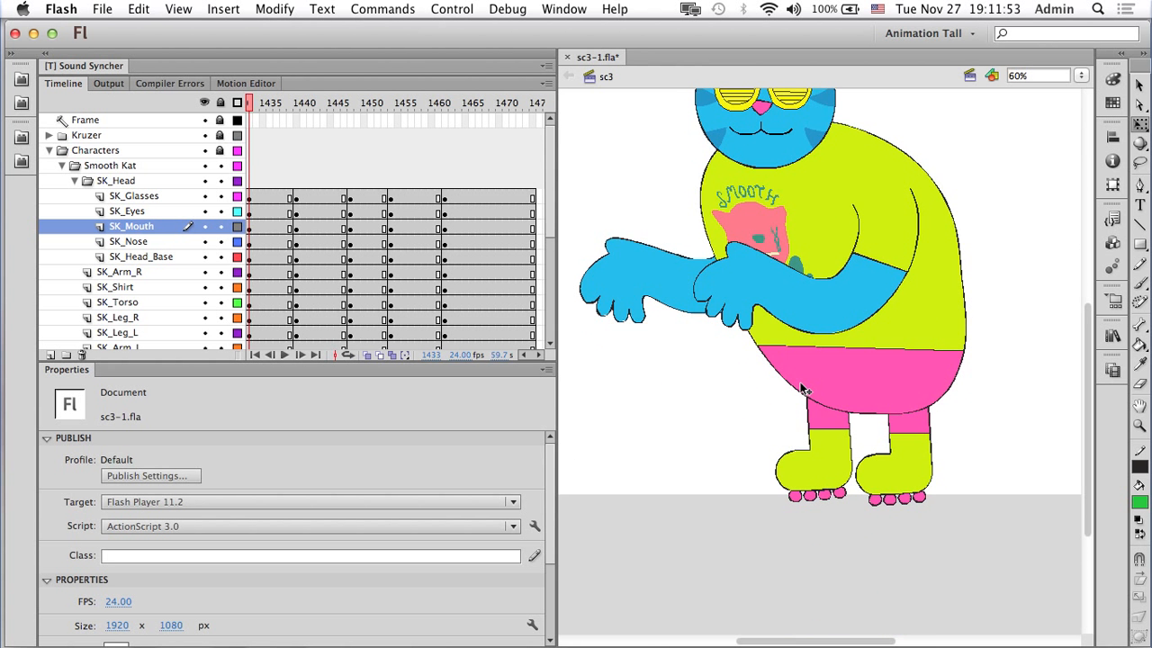
pyautogui.scroll(4, 805, 388)
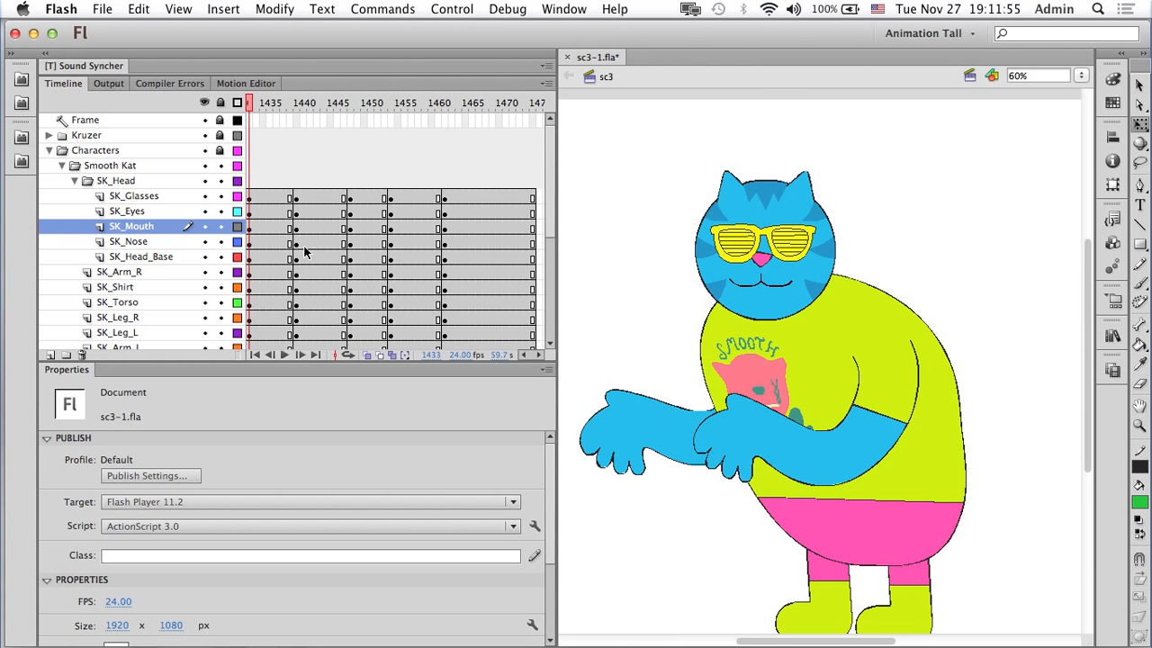
pyautogui.hscroll(-5, 308, 254)
pyautogui.moveTo(356, 105); pyautogui.dragTo(379, 132)
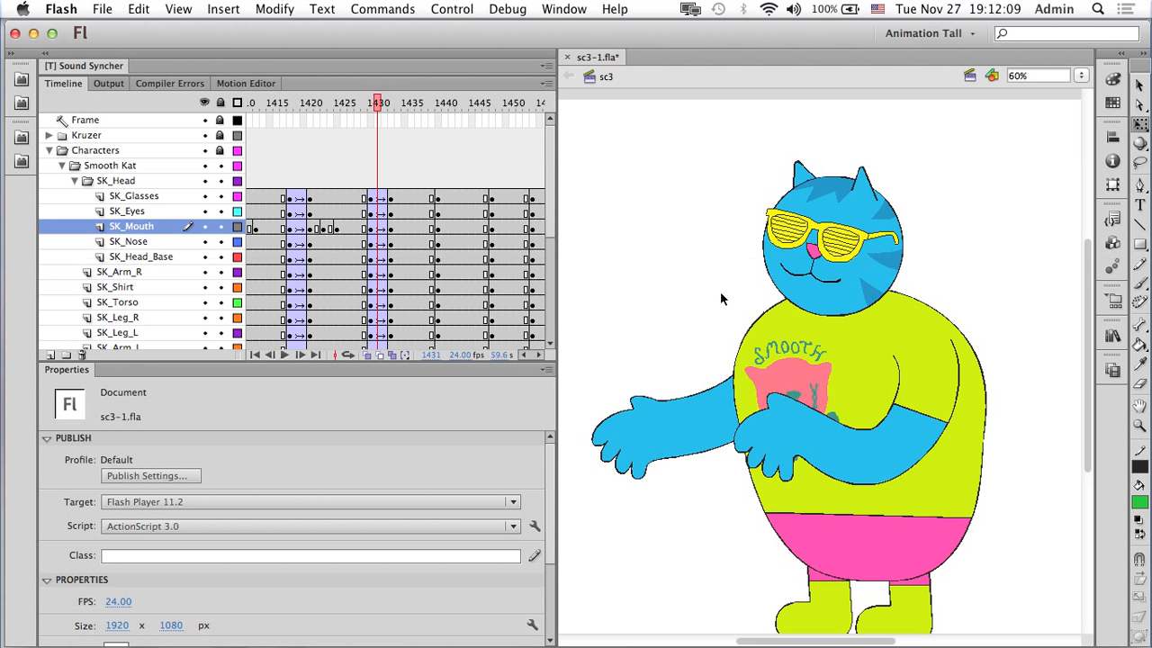
pyautogui.press('super+Tab')
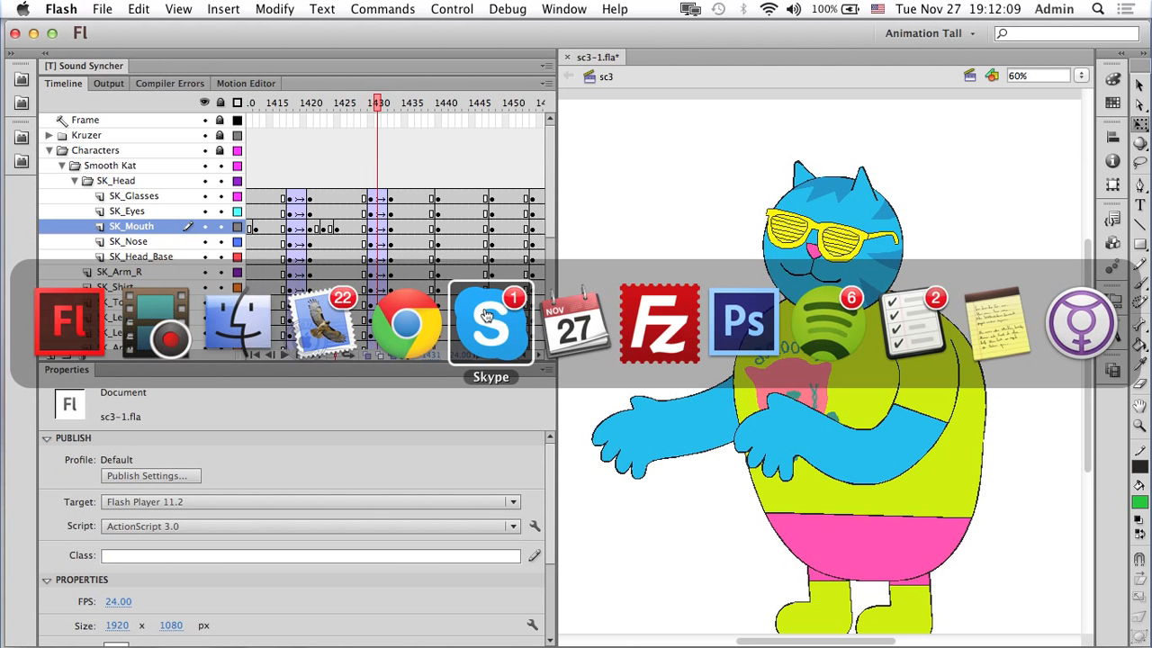
pyautogui.click(80, 319)
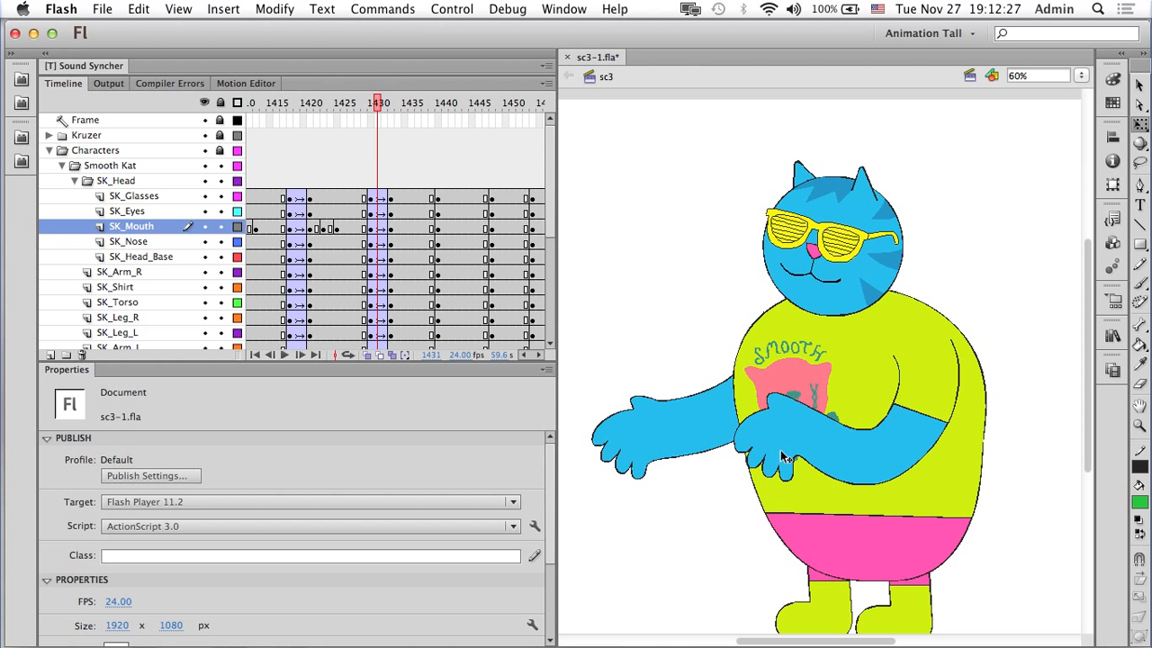
pyautogui.scroll(-3, 782, 457)
pyautogui.hscroll(5, 783, 457)
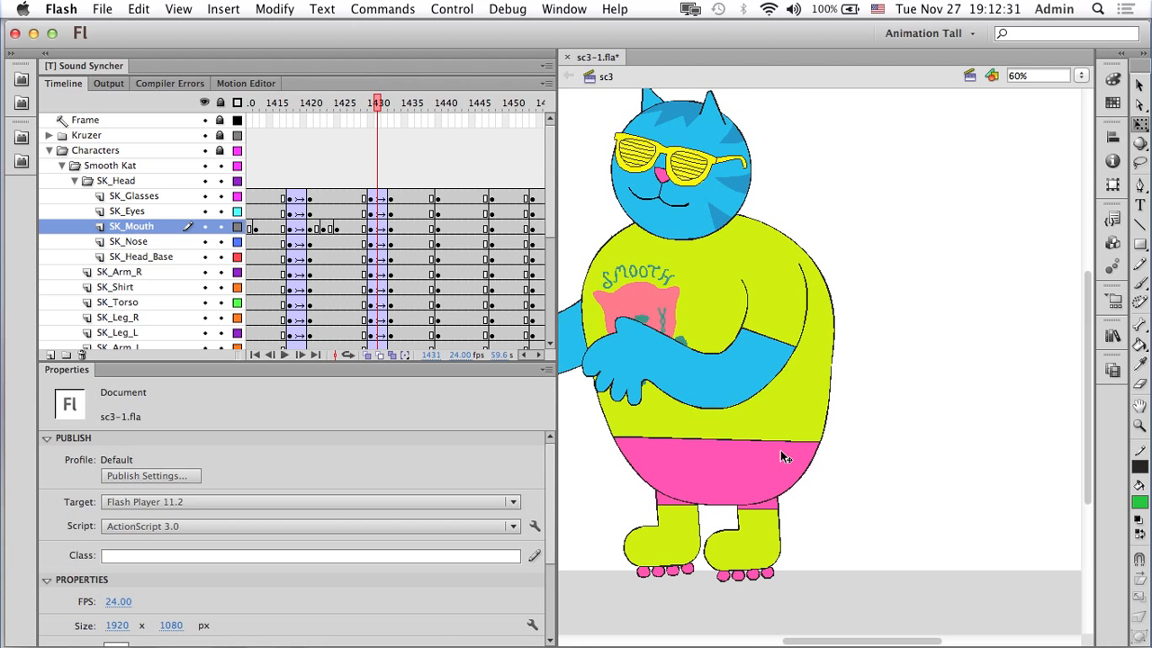
# Open the sc3-1.fla library and examine the symbols stored in the Timmy-All character folder.
pyautogui.click(1112, 334)
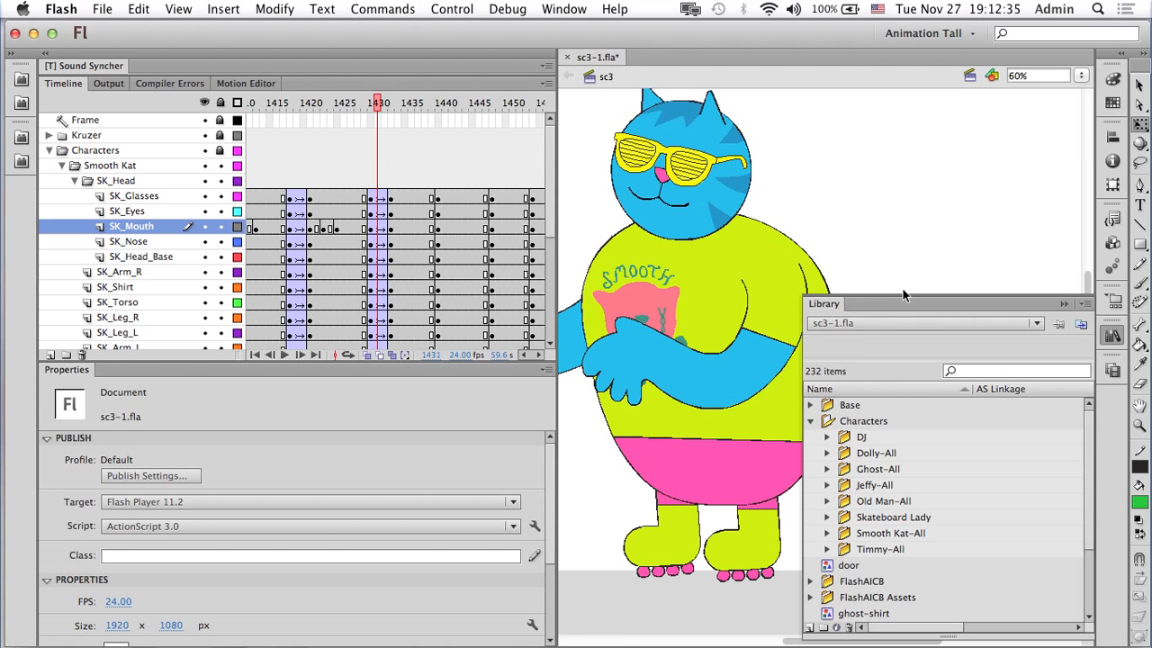
pyautogui.moveTo(902, 295); pyautogui.dragTo(928, 128)
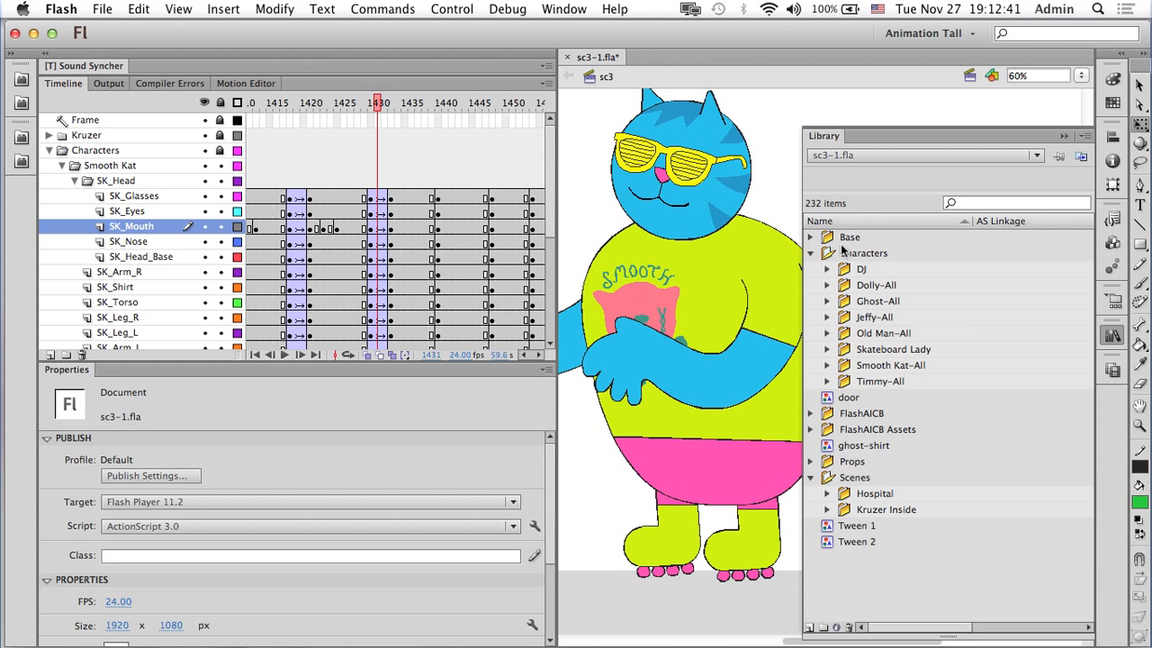
pyautogui.click(827, 381)
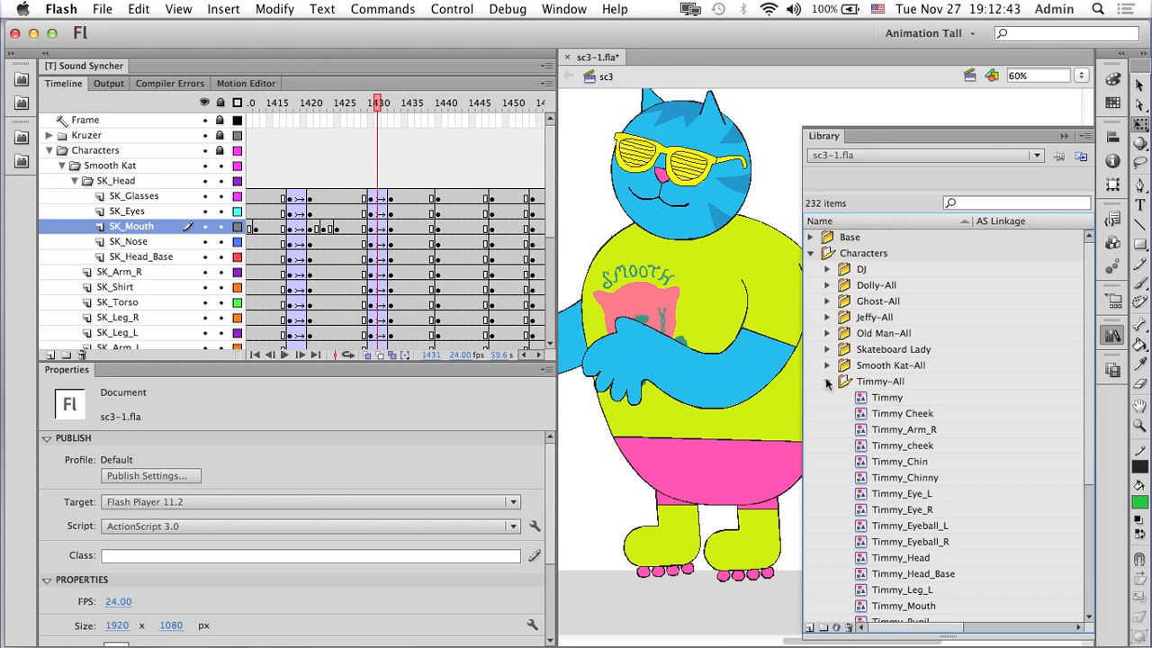
pyautogui.scroll(-5, 864, 434)
pyautogui.scroll(2, 864, 432)
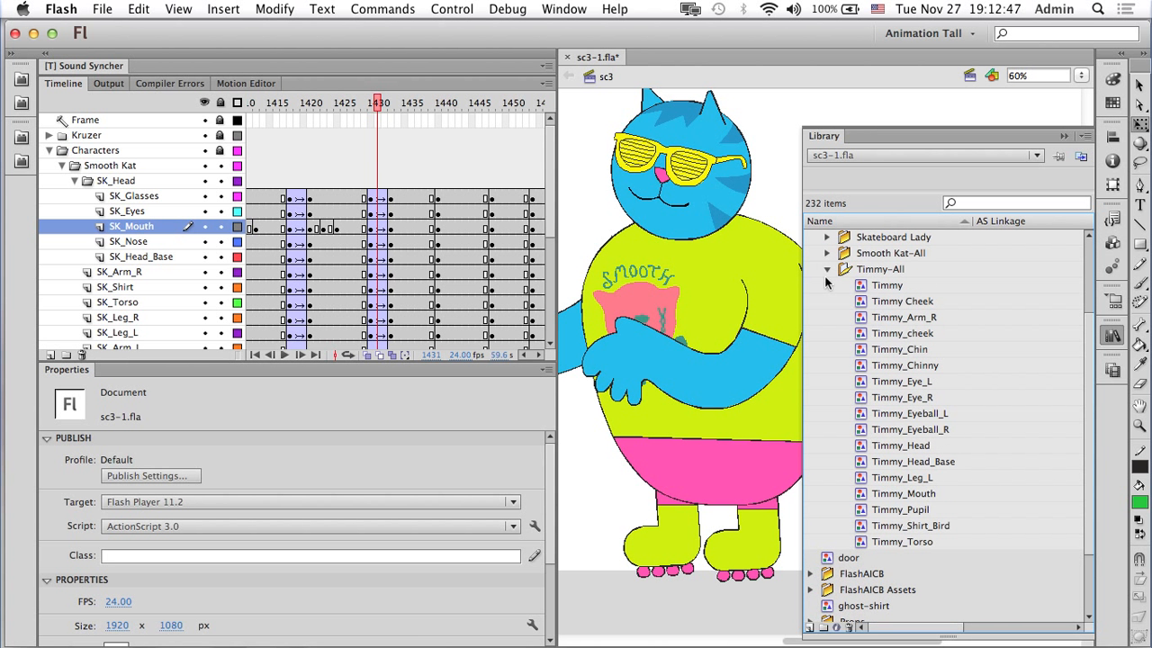
pyautogui.click(826, 270)
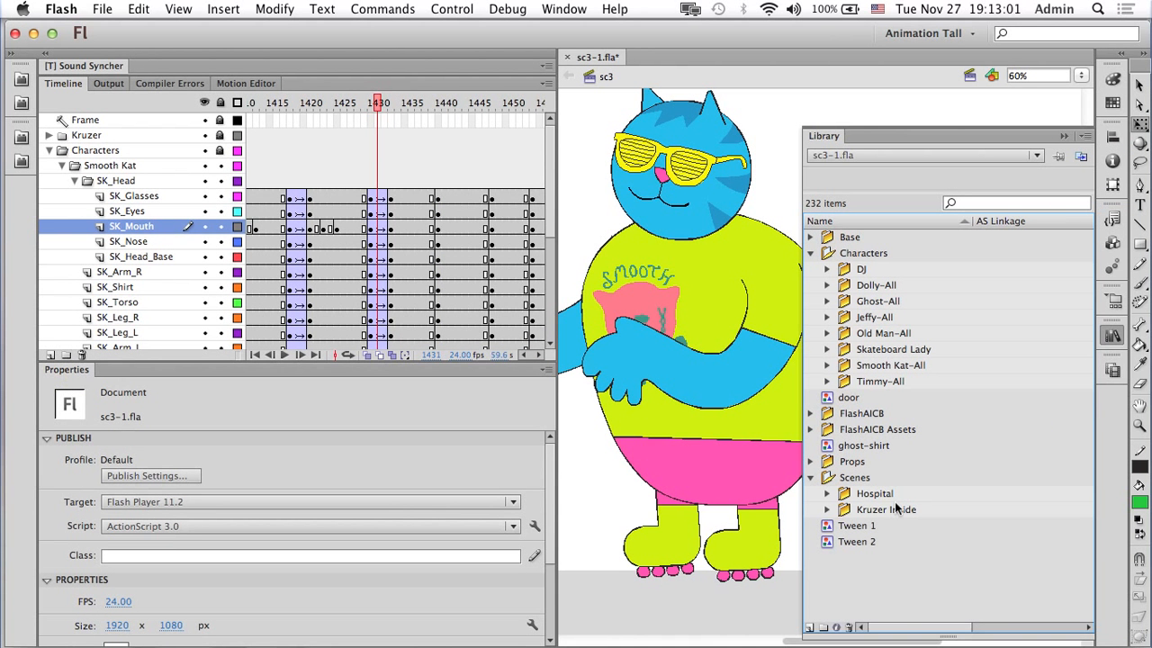
# Collapse the Scenes and Characters folders in the library and put the library away to show Smooth Kat's full pose.
pyautogui.click(810, 477)
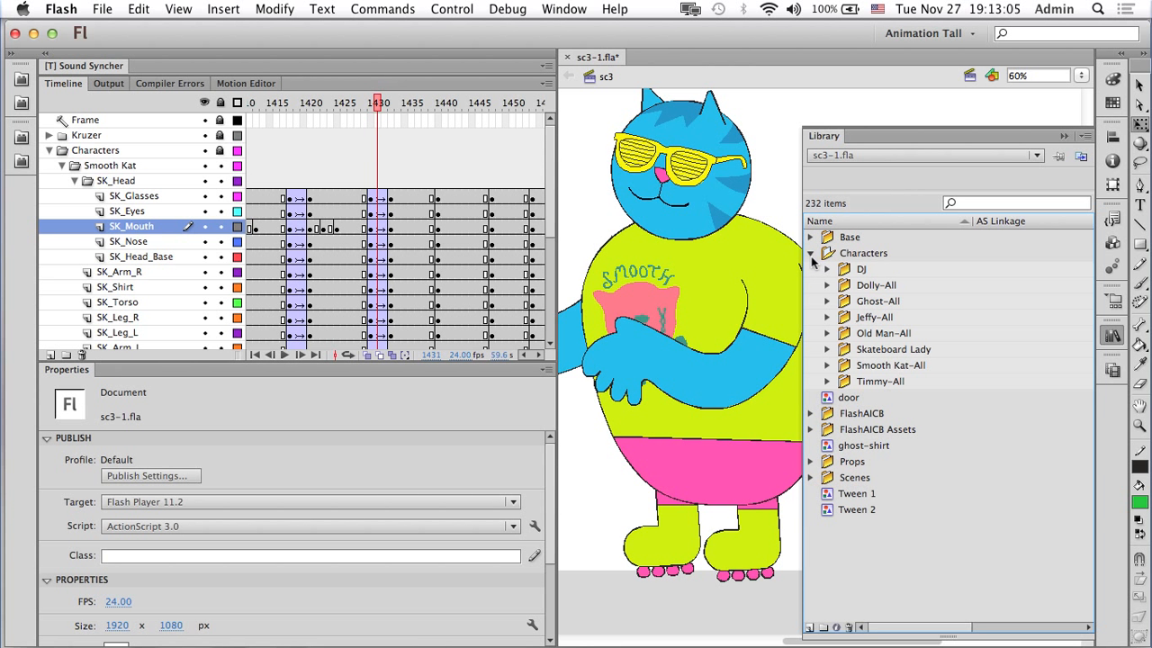
pyautogui.click(811, 254)
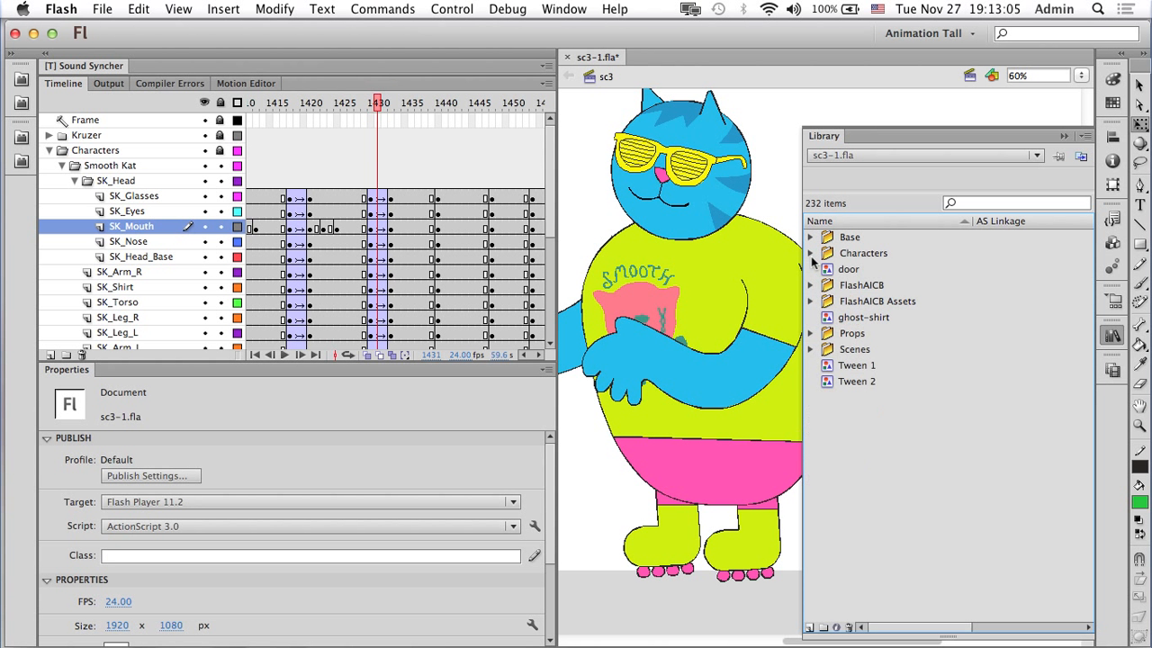
pyautogui.click(1064, 135)
pyautogui.hscroll(-5, 820, 339)
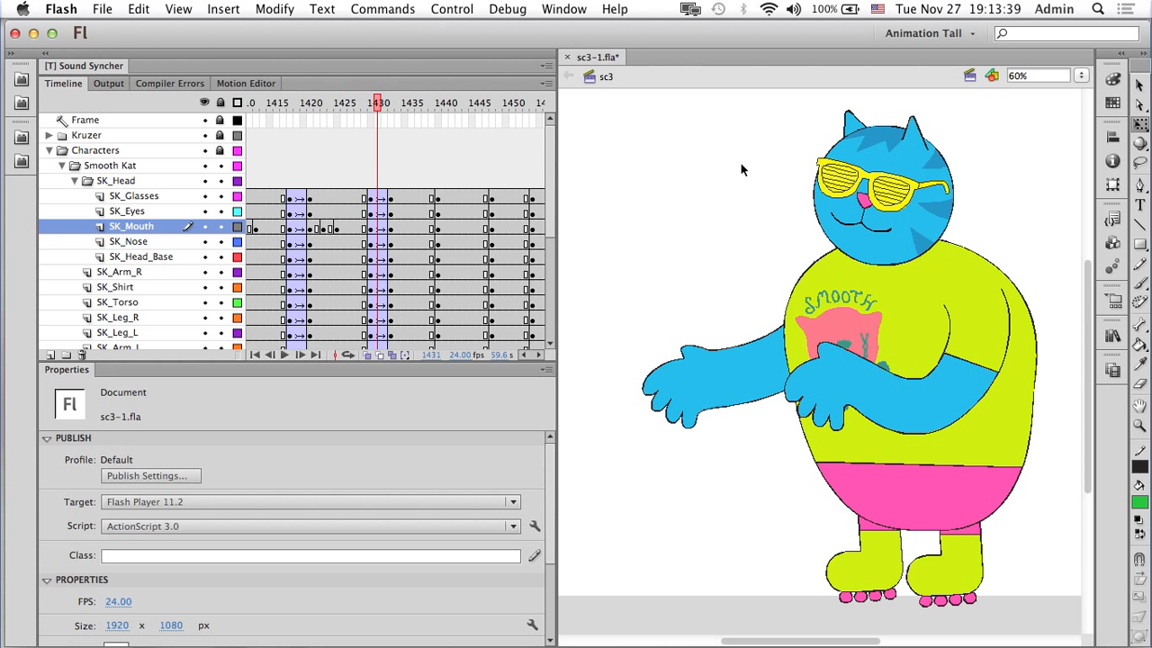
pyautogui.press('super+Tab')
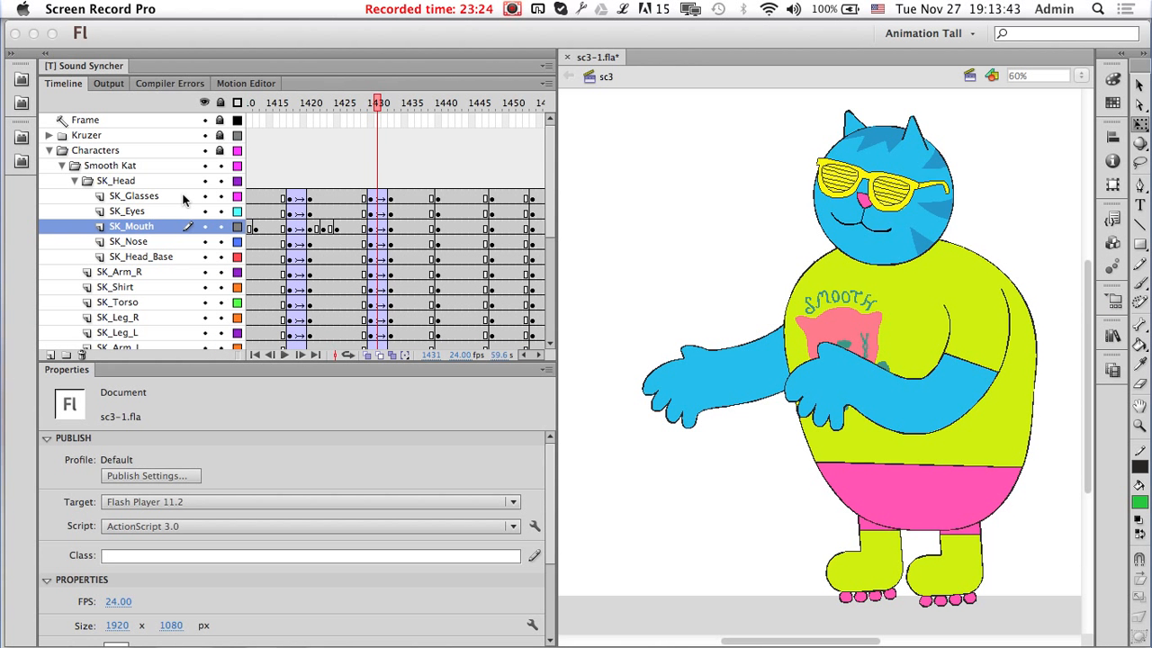
pyautogui.click(514, 9)
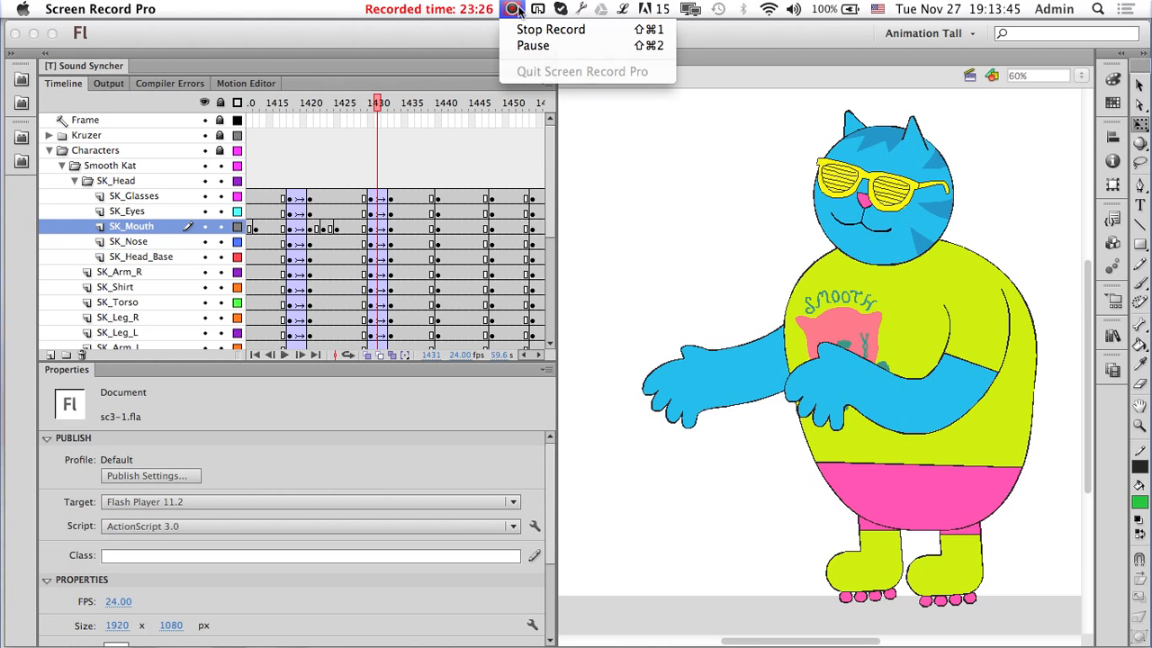